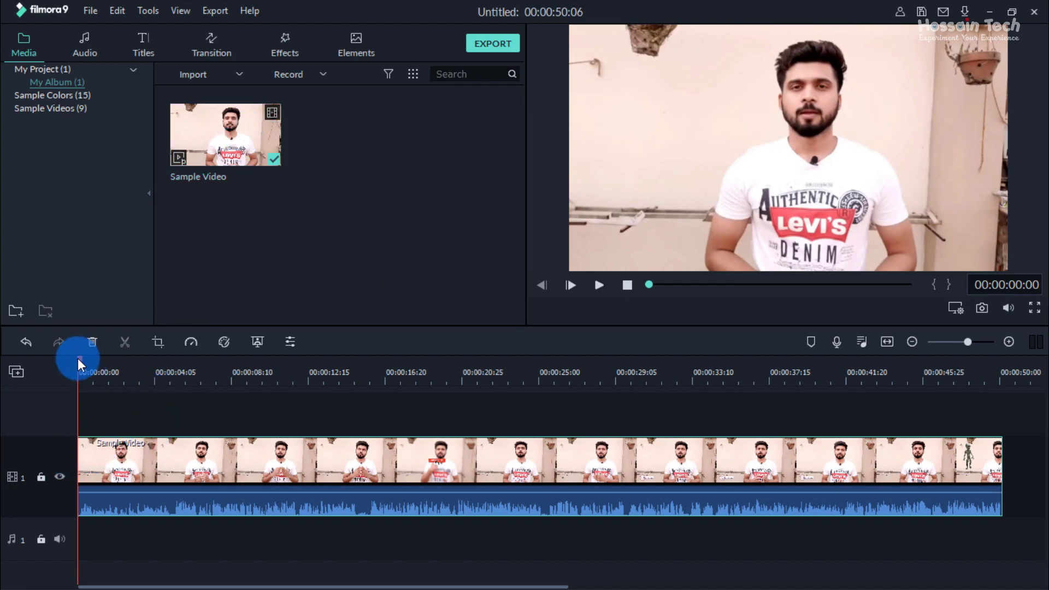
Add the Opener 2 title from the Openers category above the sample video at the start of the timeline
drag(77, 359, 70, 378)
click(143, 40)
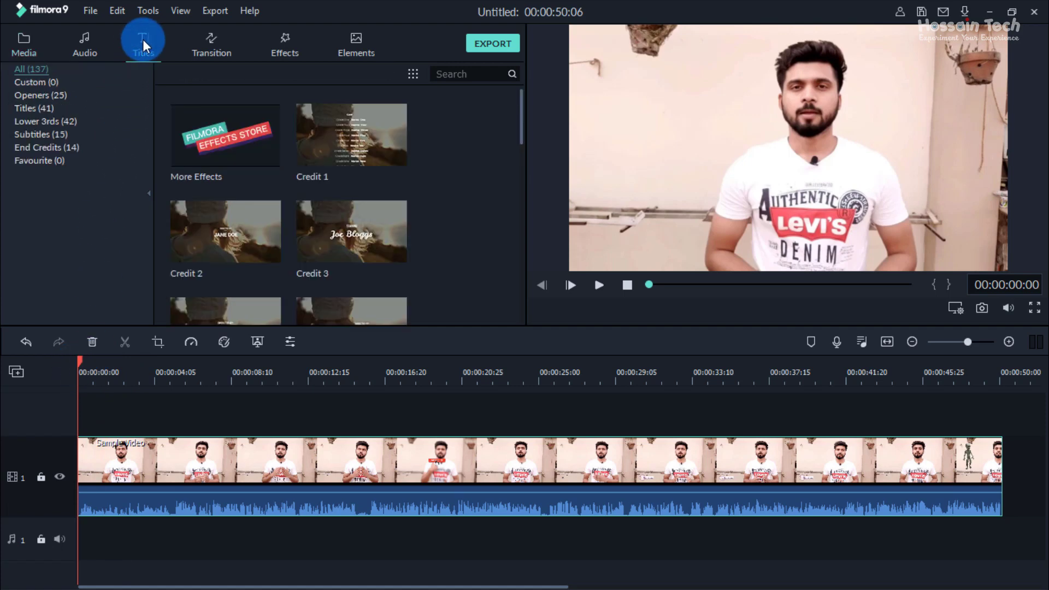
click(27, 67)
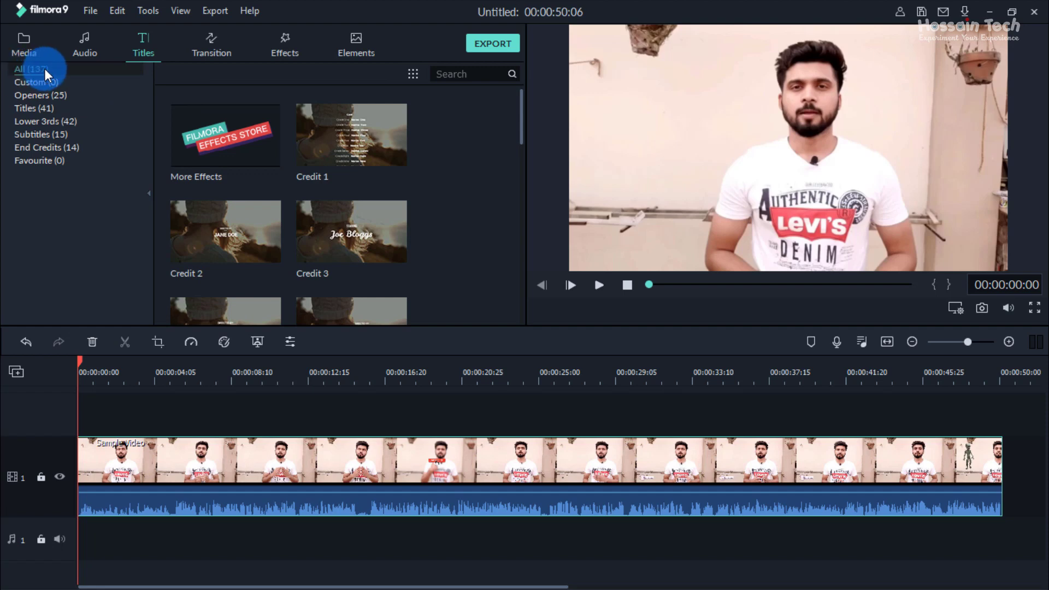
click(215, 117)
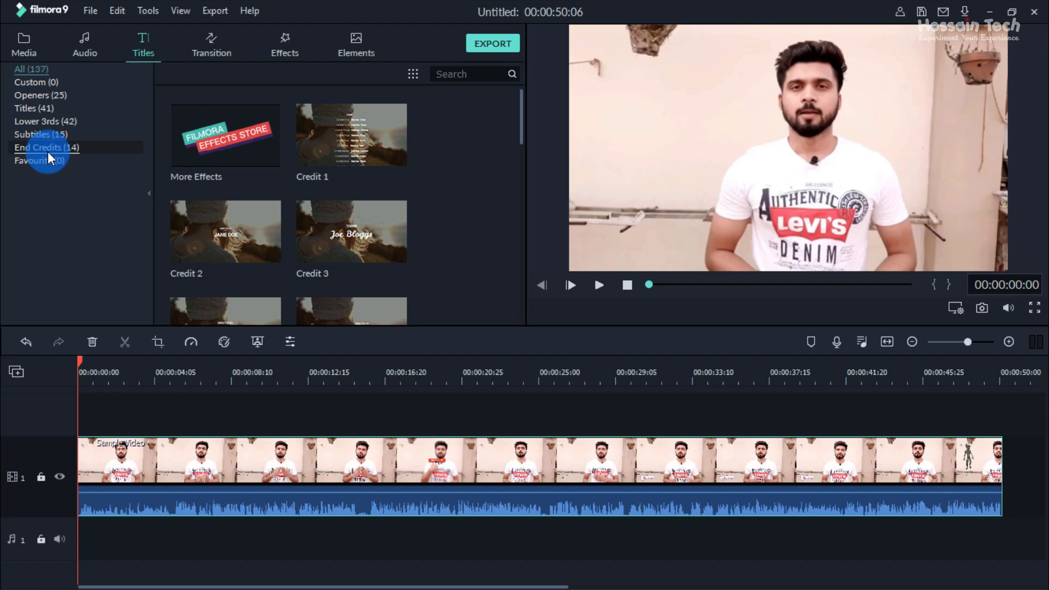
click(31, 96)
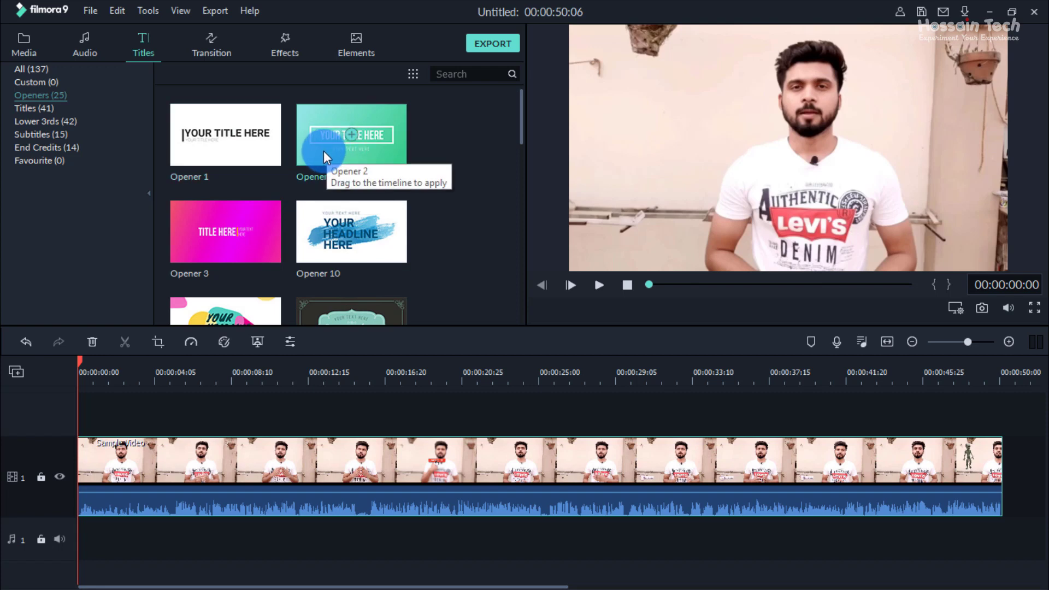
drag(328, 127, 82, 431)
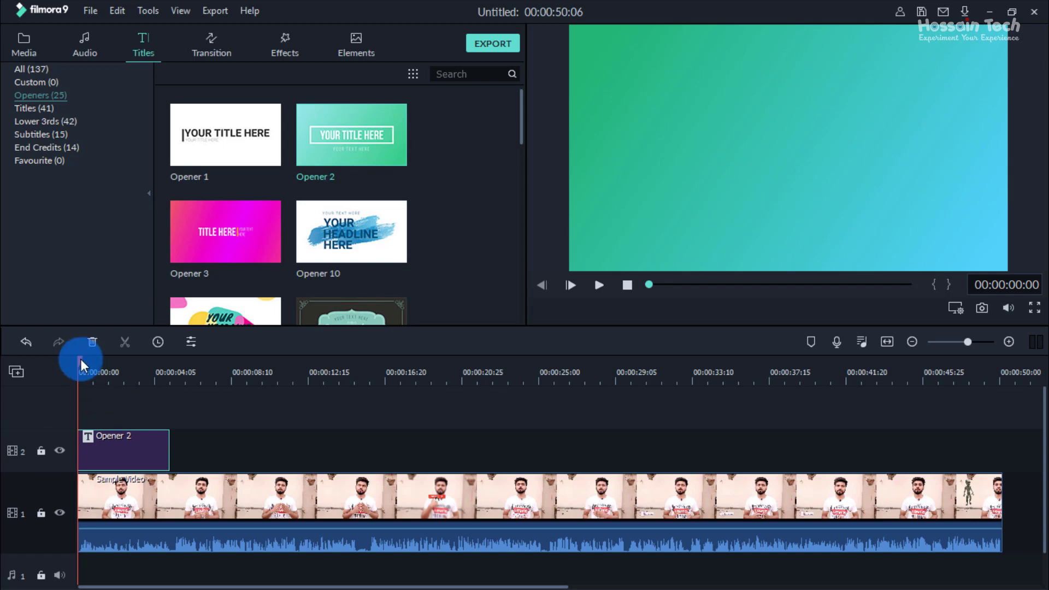
Try shifting the sample video to start where the Opener 2 clip ends, and return it to the timeline start
click(130, 490)
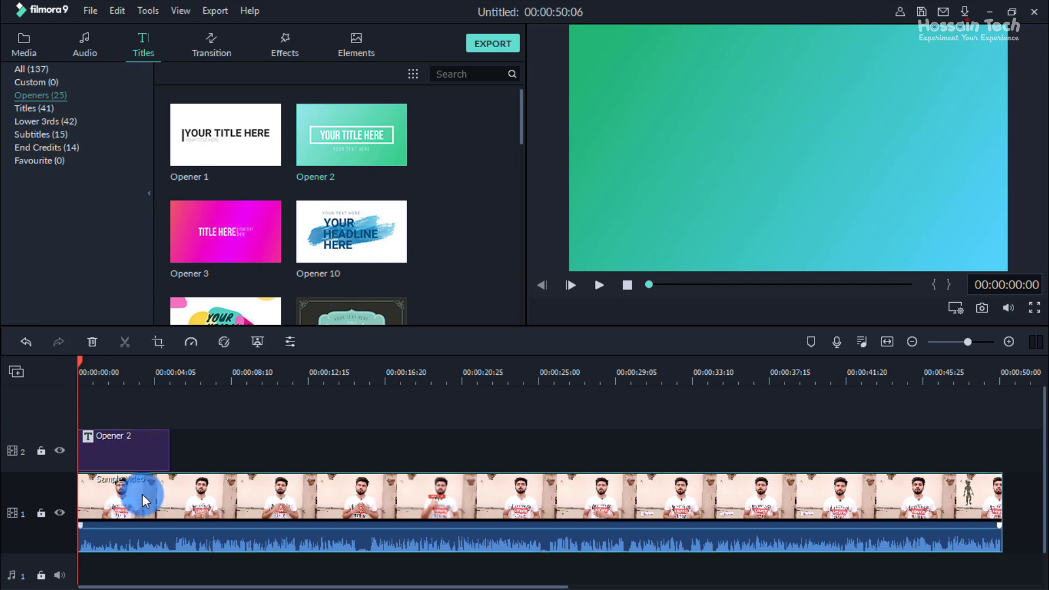
drag(120, 501, 211, 500)
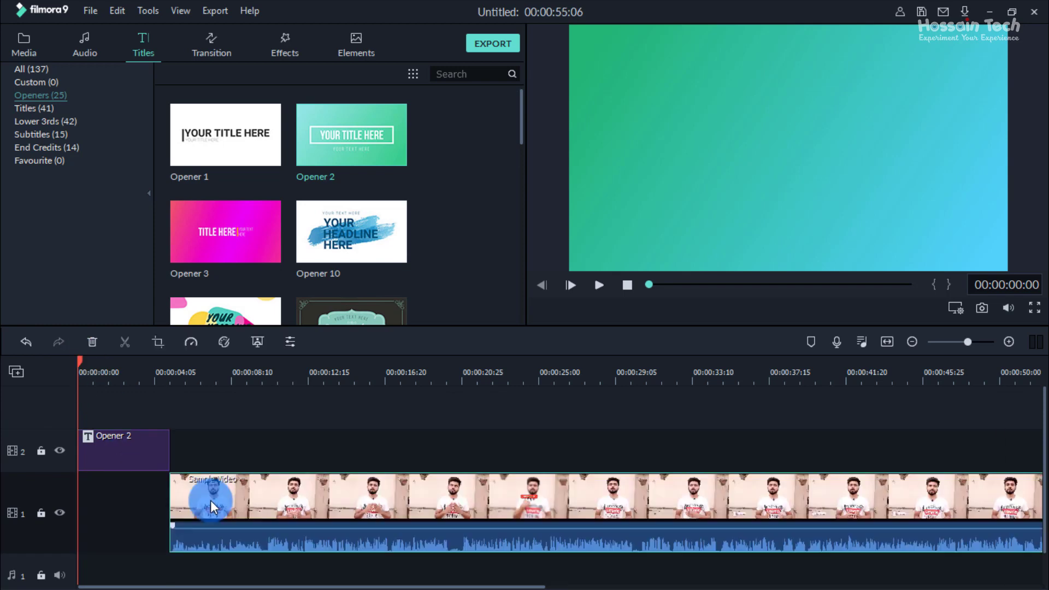
click(142, 455)
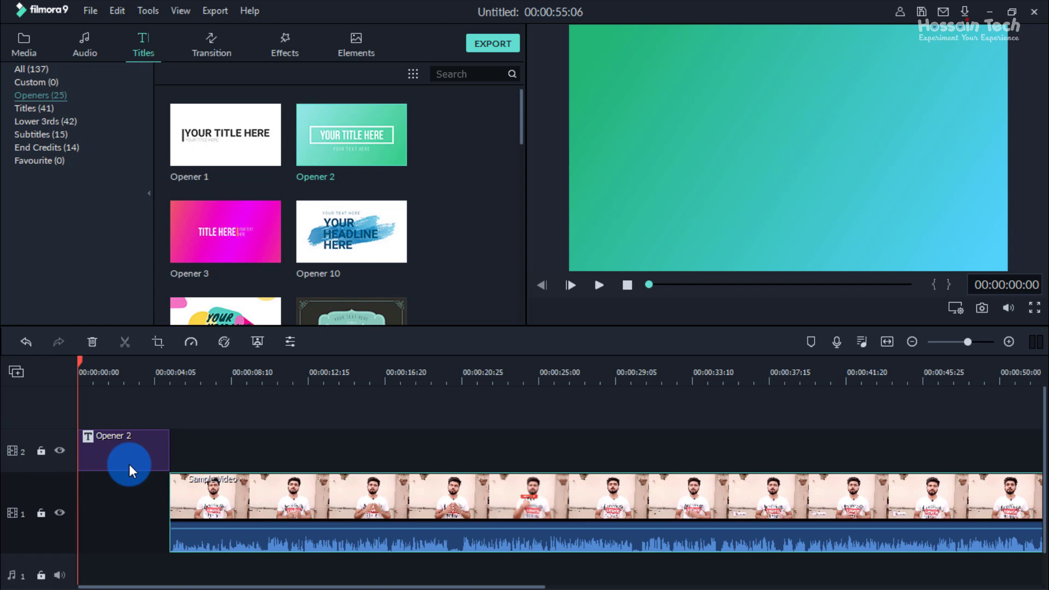
drag(232, 490, 63, 538)
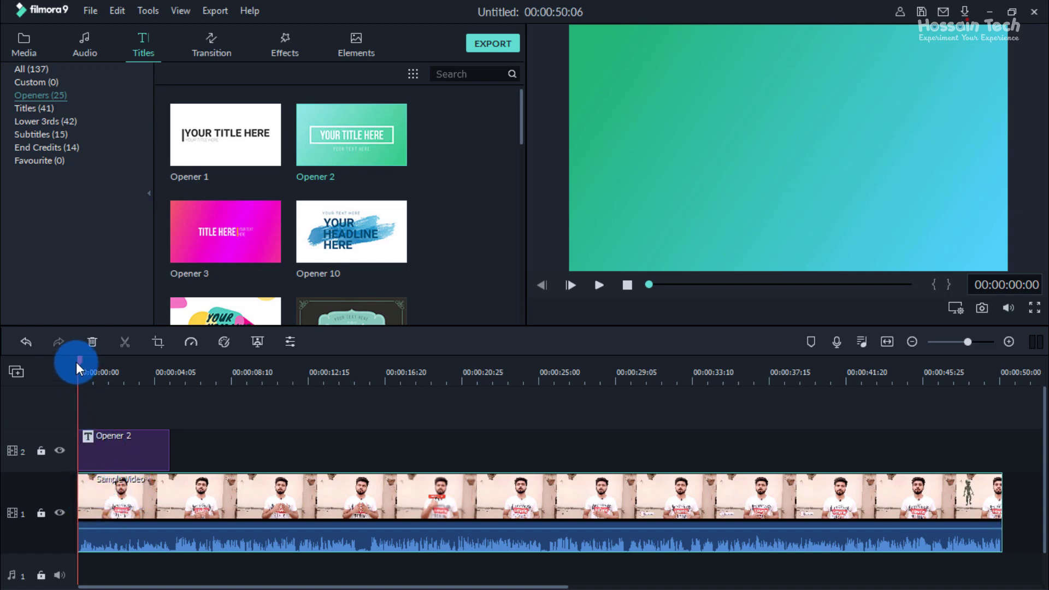
Preview the opener, try the sample video on a track above it, and return the video to track 1
drag(77, 362, 108, 361)
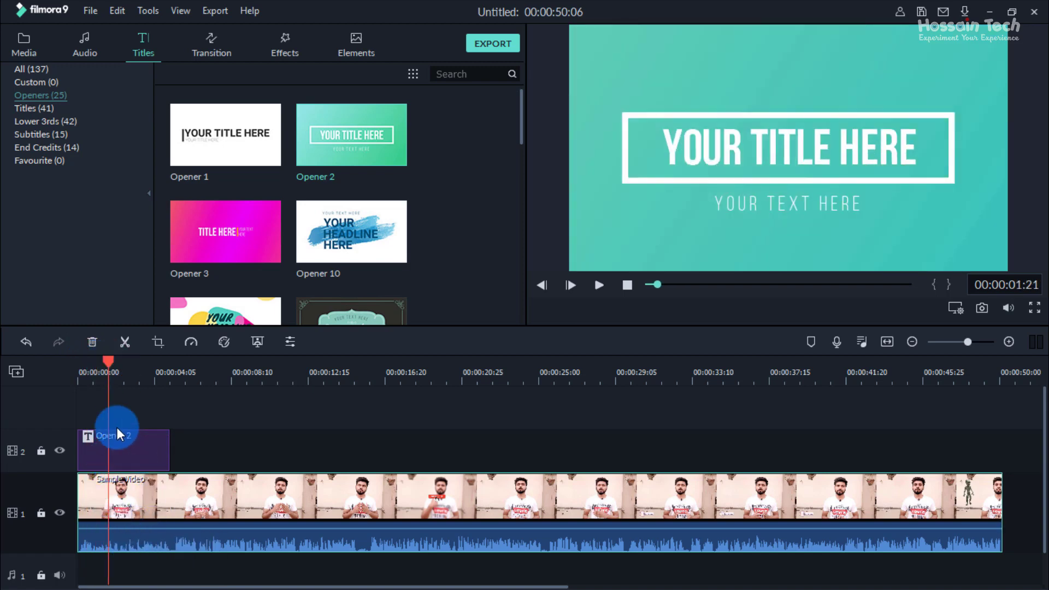
click(119, 445)
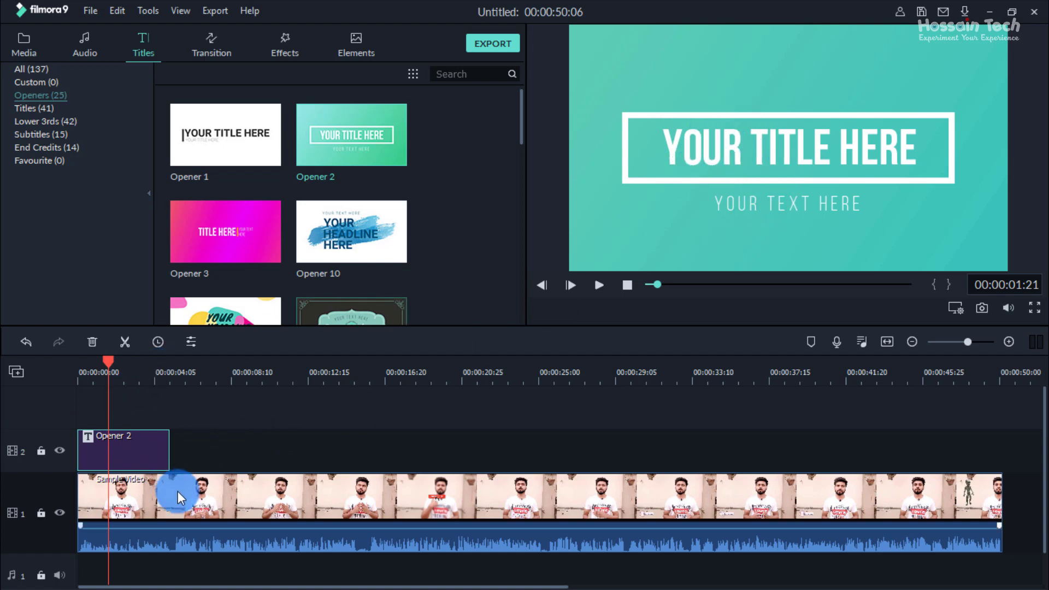
drag(178, 491, 170, 416)
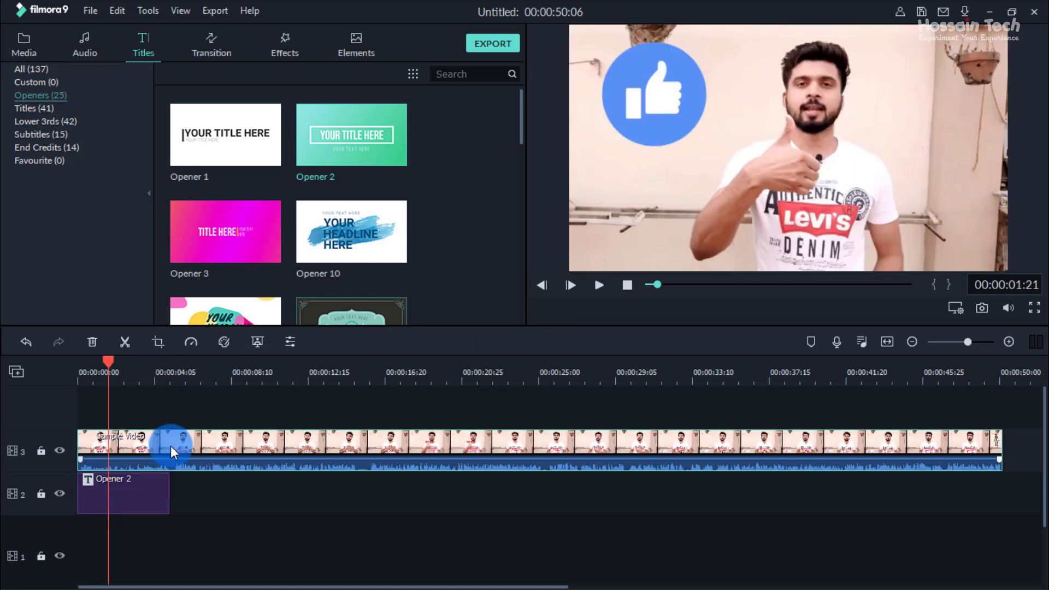
drag(107, 362, 81, 368)
click(123, 437)
drag(124, 437, 110, 527)
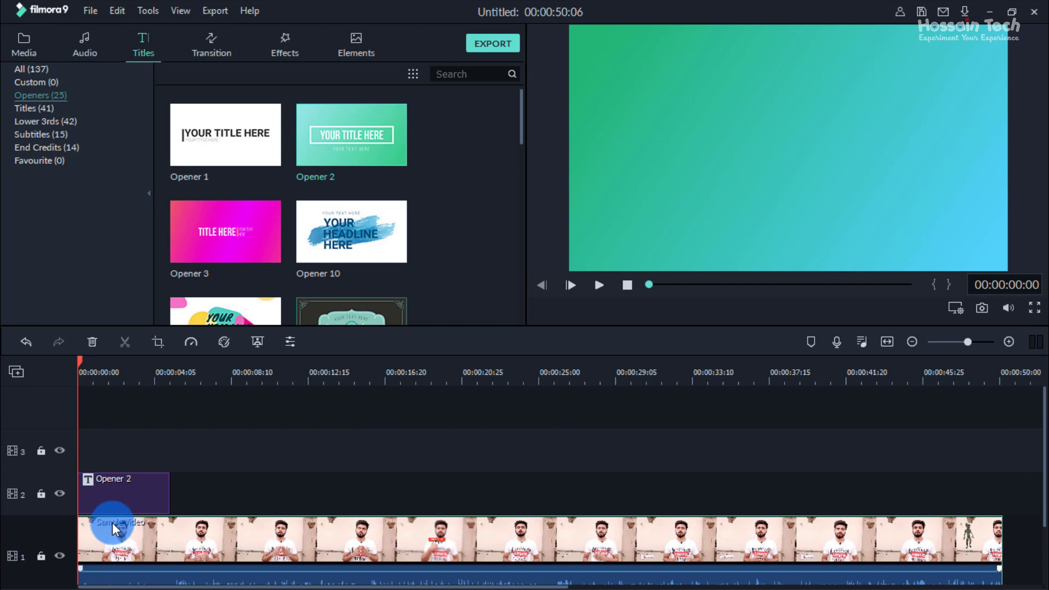
Try placing the Opener 2 clip over the start of the sample video on track 1, and undo the placement
scroll(108, 514, down, 1)
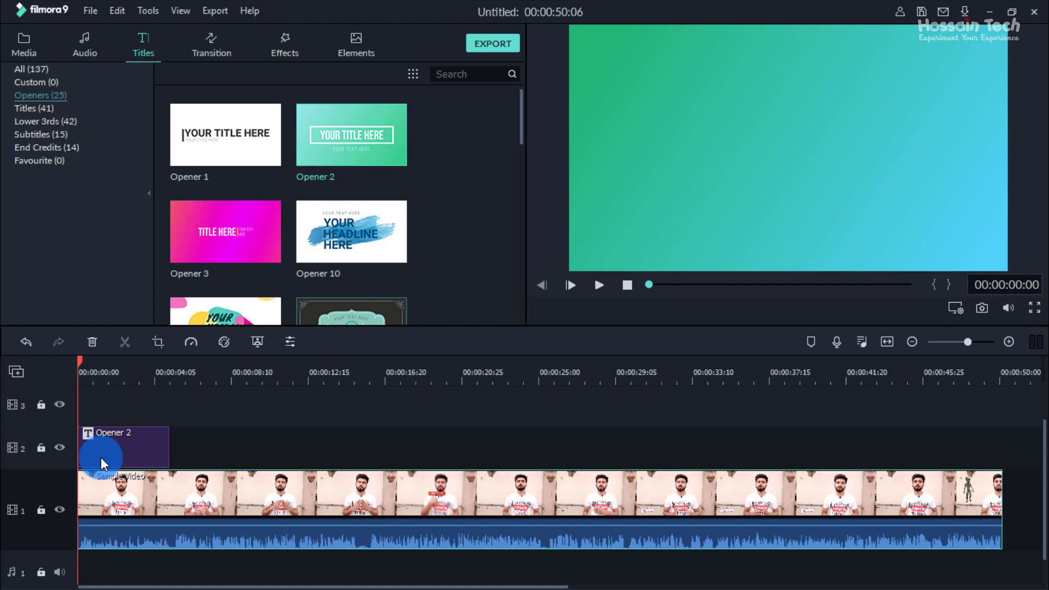
drag(116, 448, 82, 556)
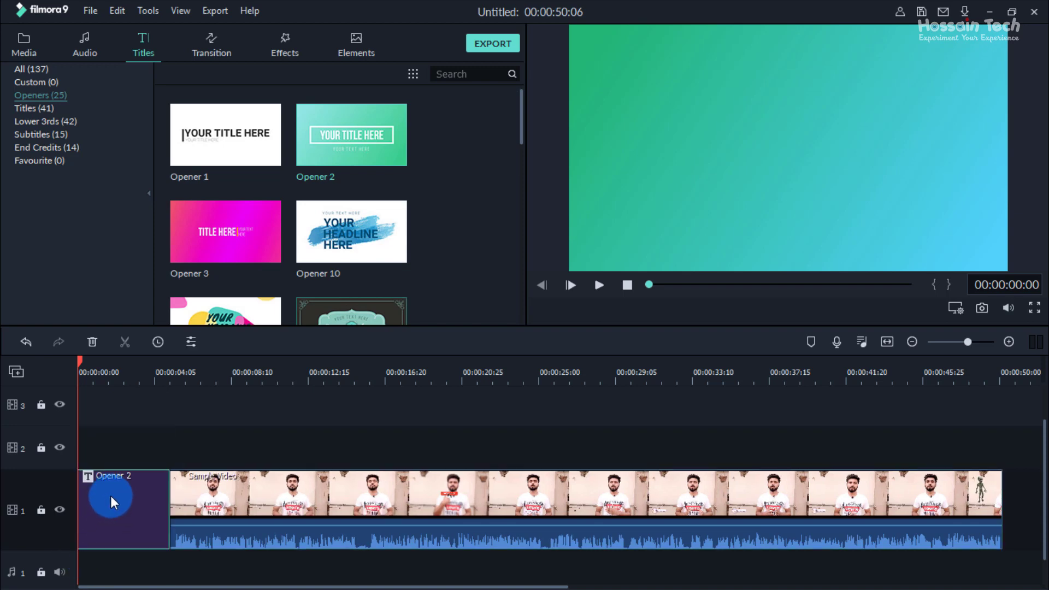
key(ctrl+z)
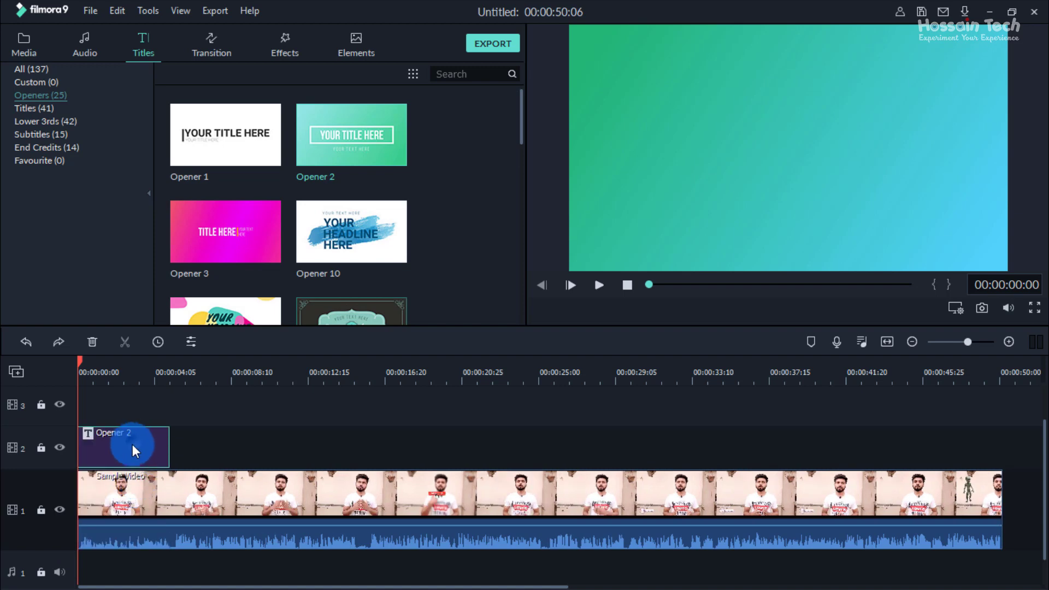
Shift the sample video to start where Opener 2 ends, and move the opener in front of it on track 1
drag(133, 444, 104, 441)
click(270, 494)
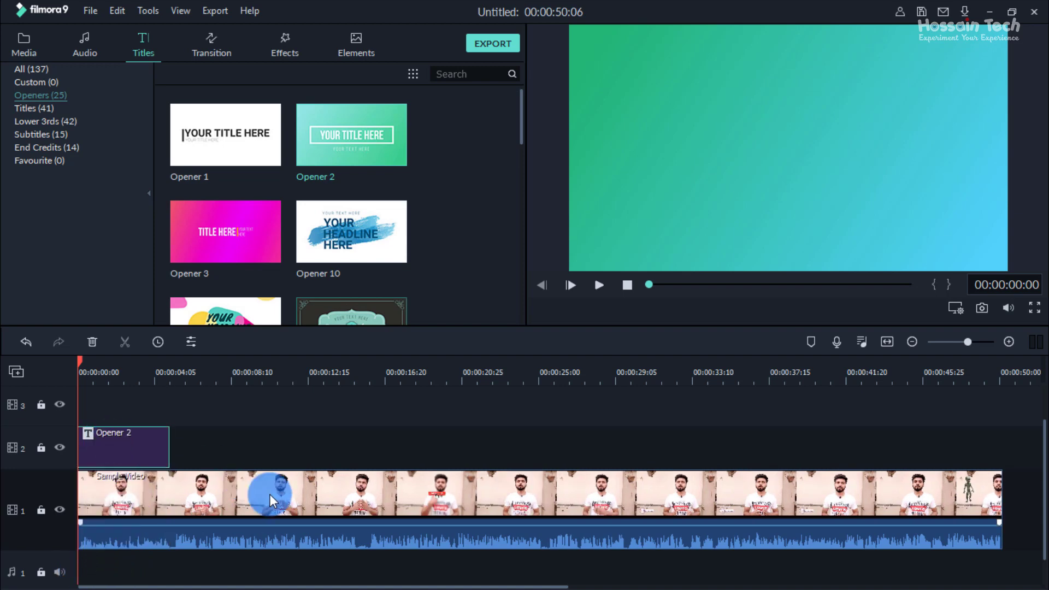
drag(96, 490, 189, 484)
click(113, 445)
drag(114, 445, 101, 520)
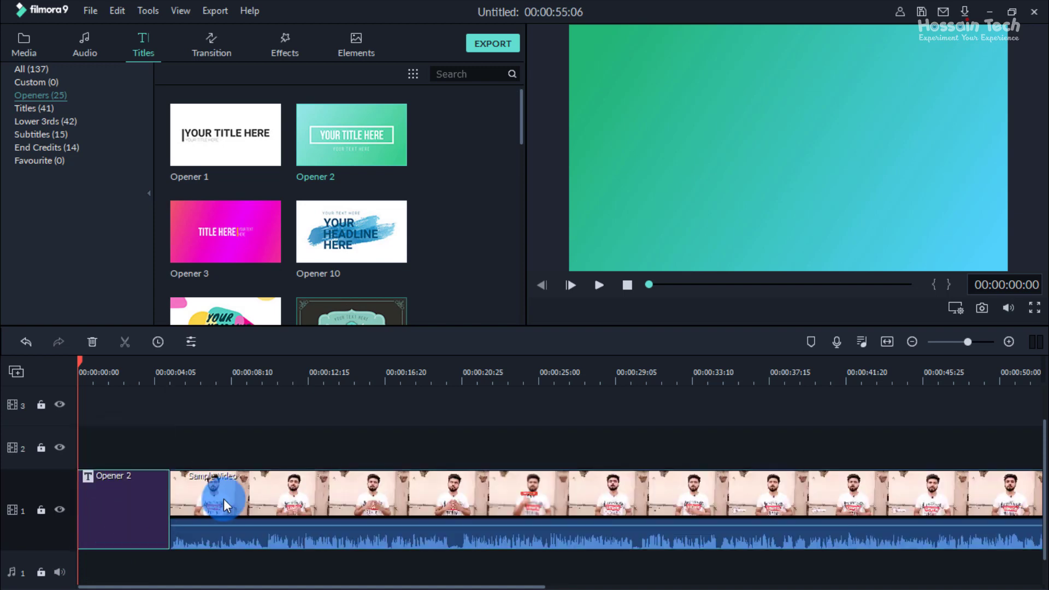
drag(224, 500, 242, 495)
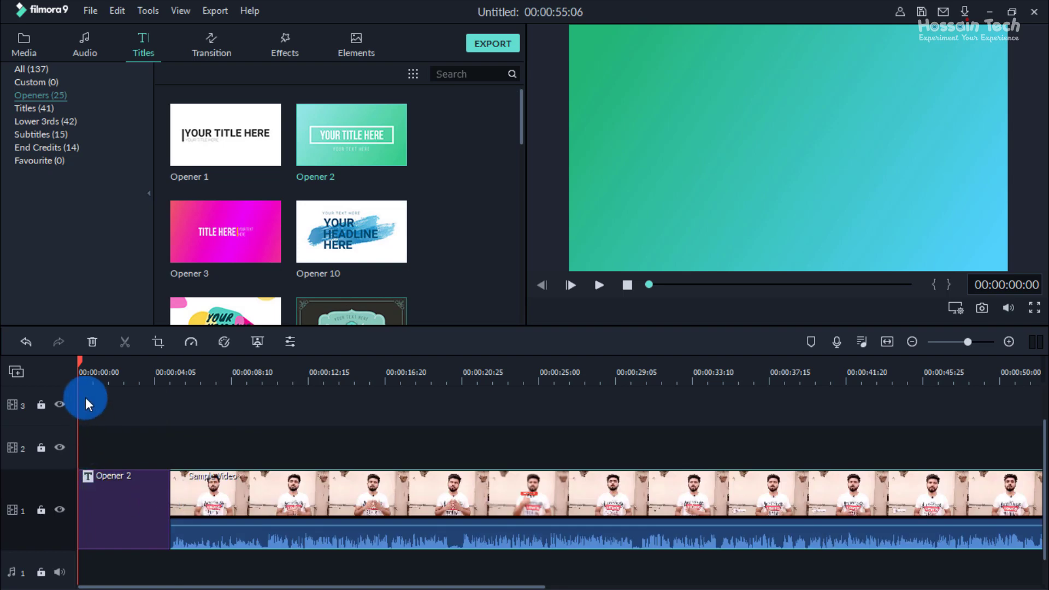
Preview the Opener 2 animation on the timeline and open the clip for advanced text editing
drag(80, 358, 121, 363)
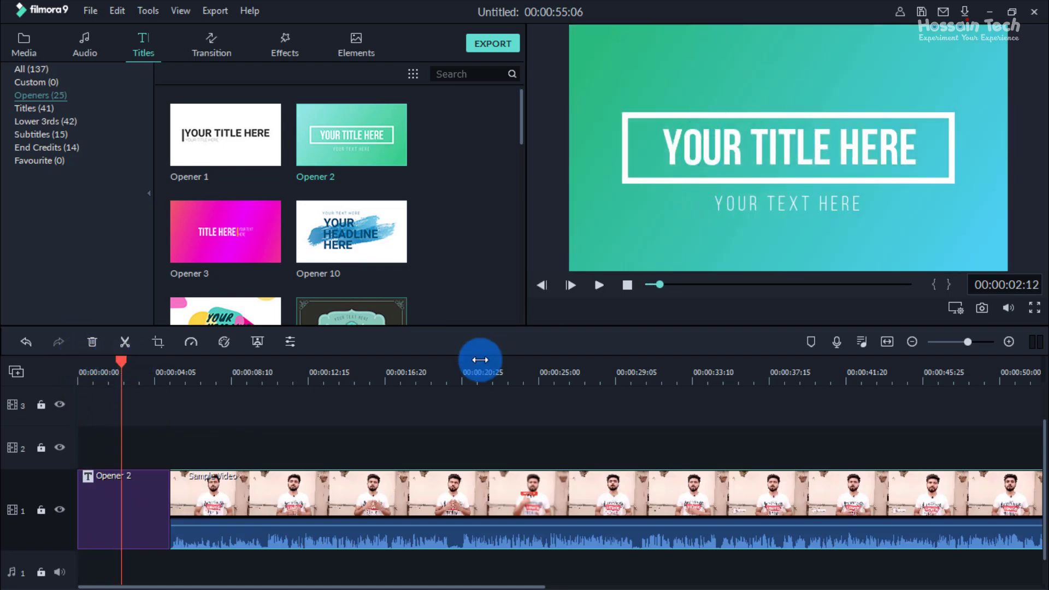
drag(122, 362, 95, 392)
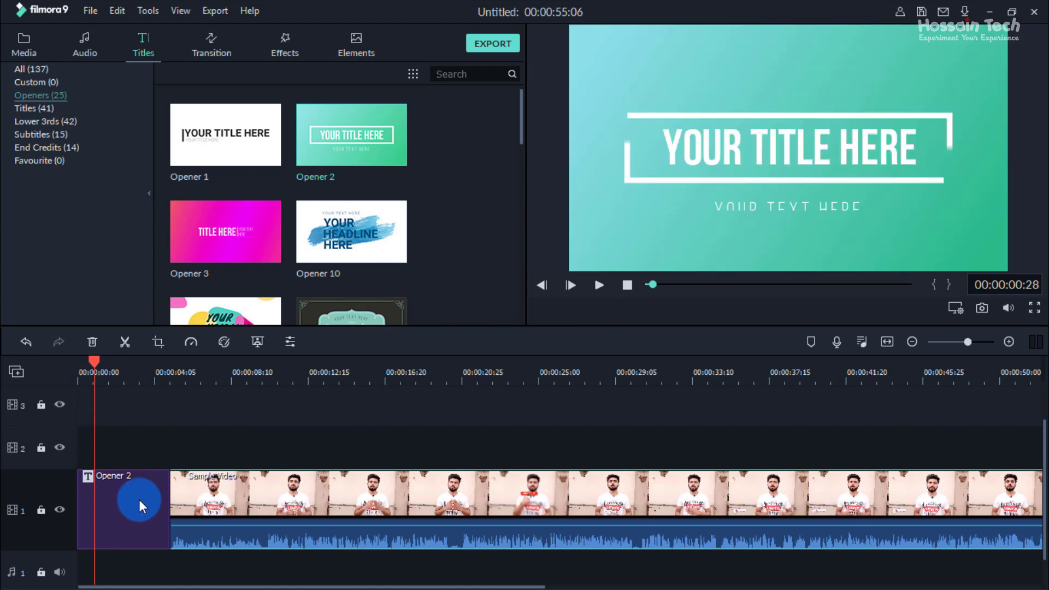
right_click(135, 506)
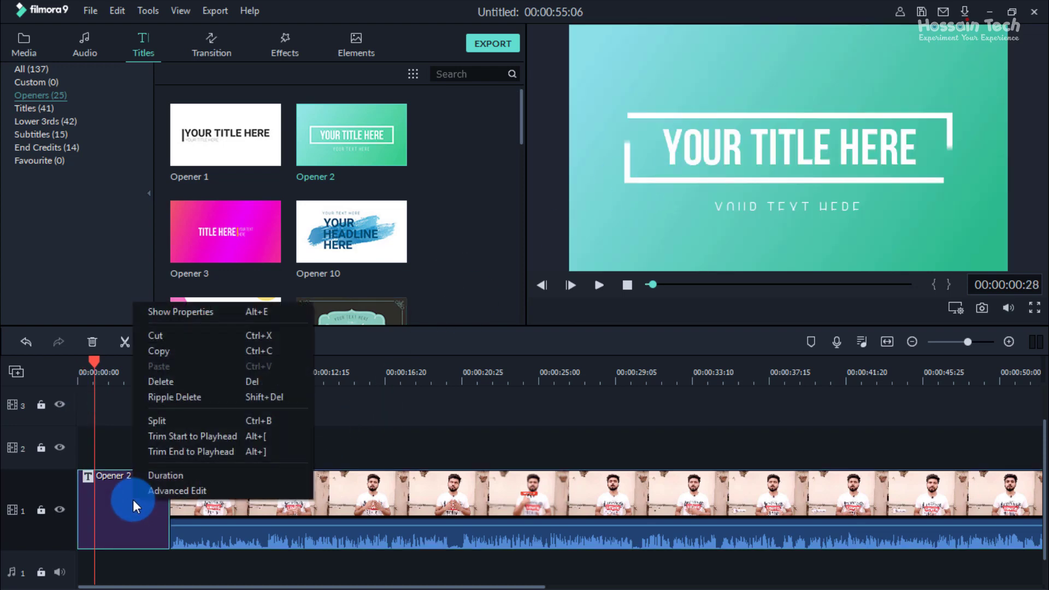
click(189, 491)
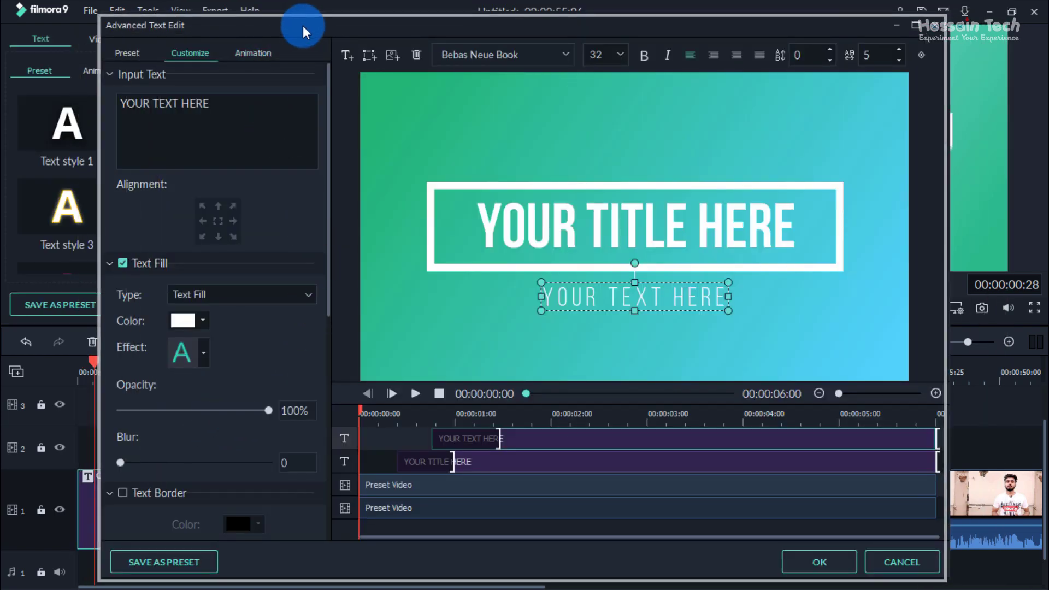
drag(300, 24, 277, 40)
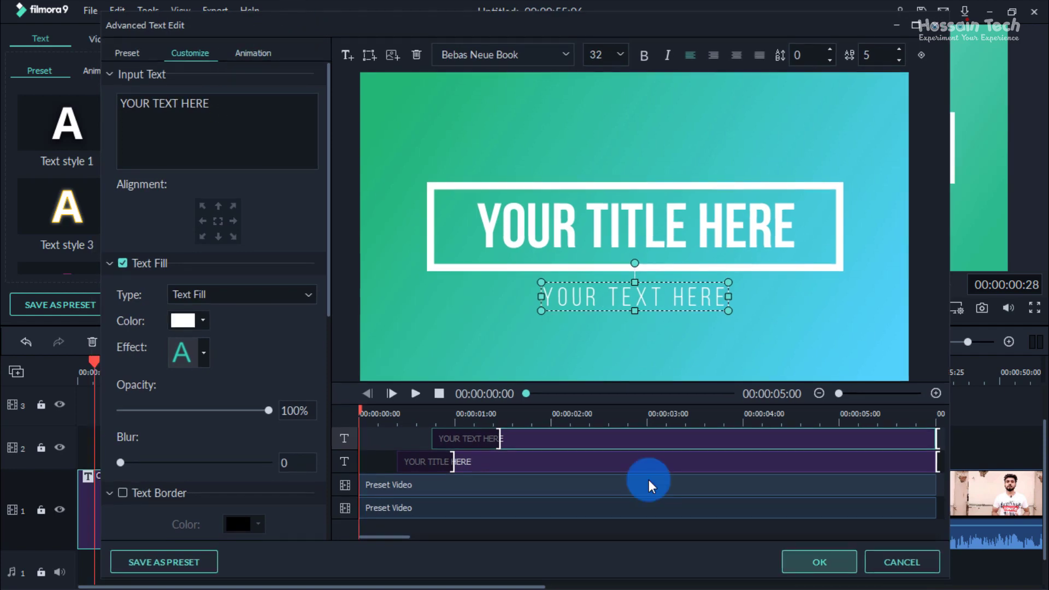
Replace the opener's main title text with "Hossain Tech"
click(567, 226)
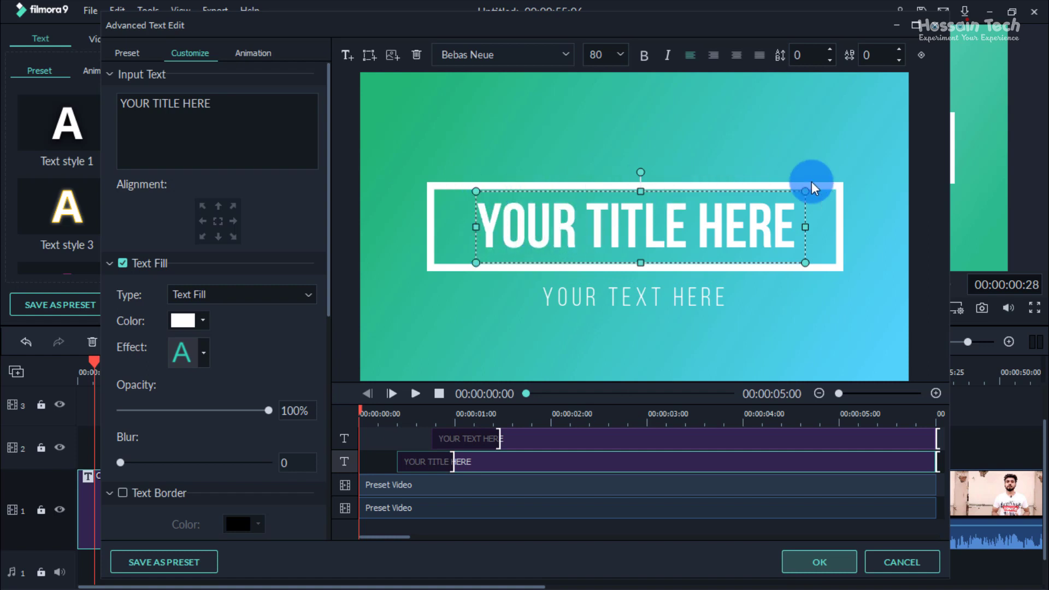
click(186, 128)
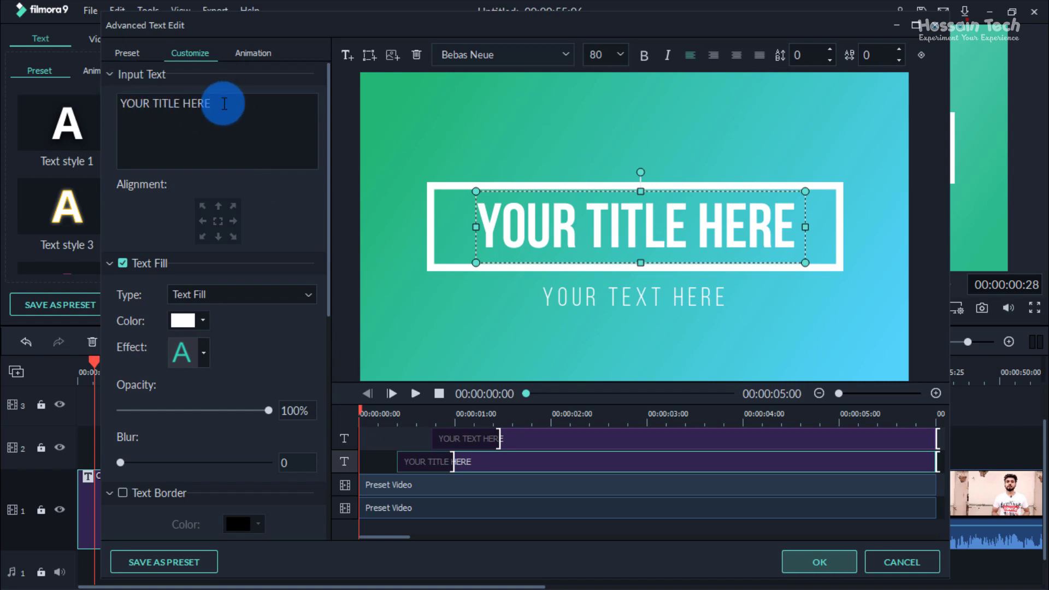
drag(234, 104, 111, 102)
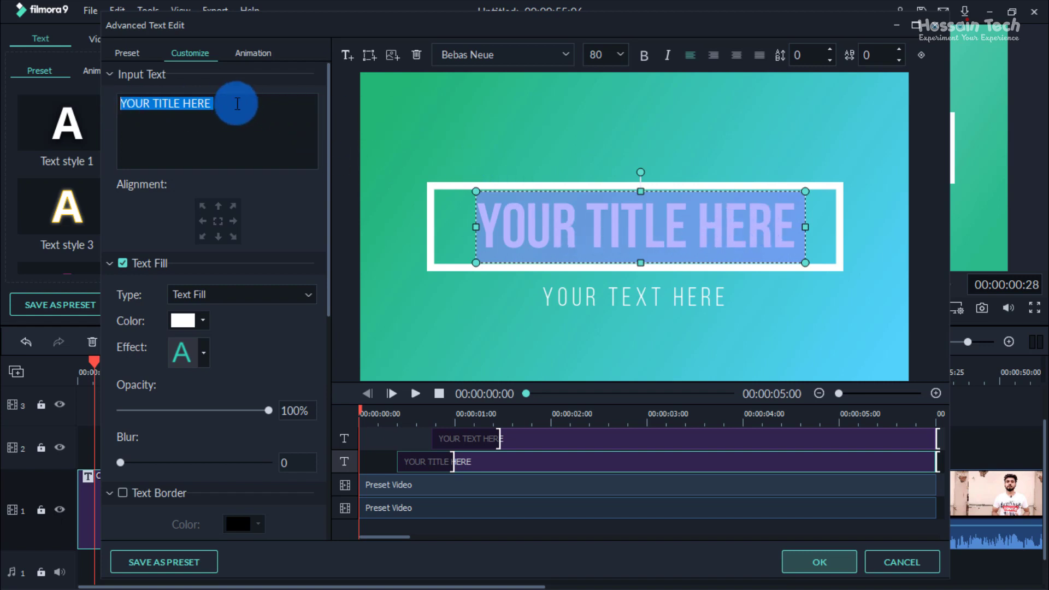
click(252, 102)
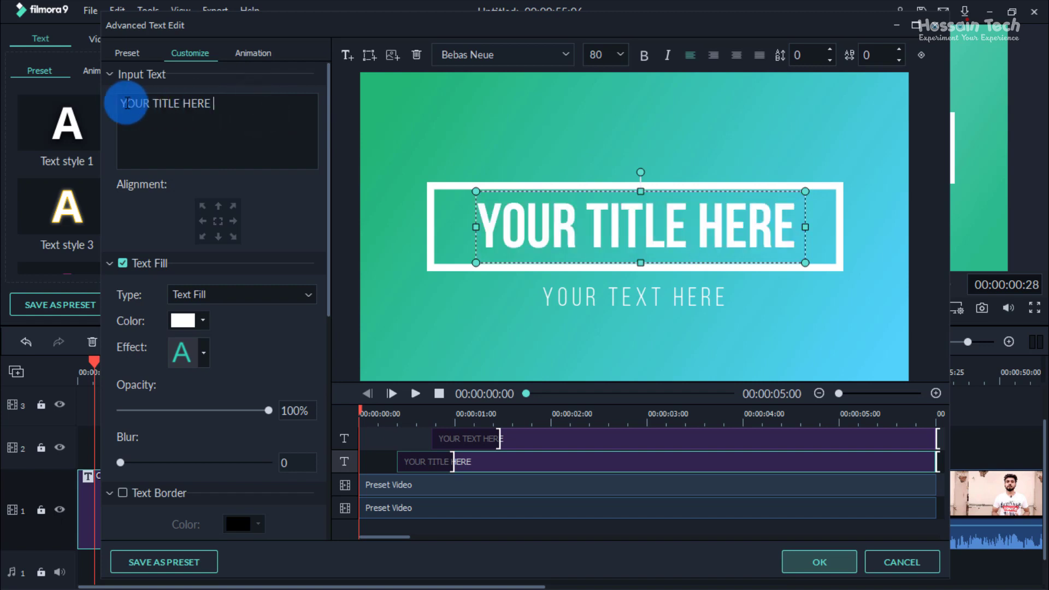
drag(246, 103, 102, 107)
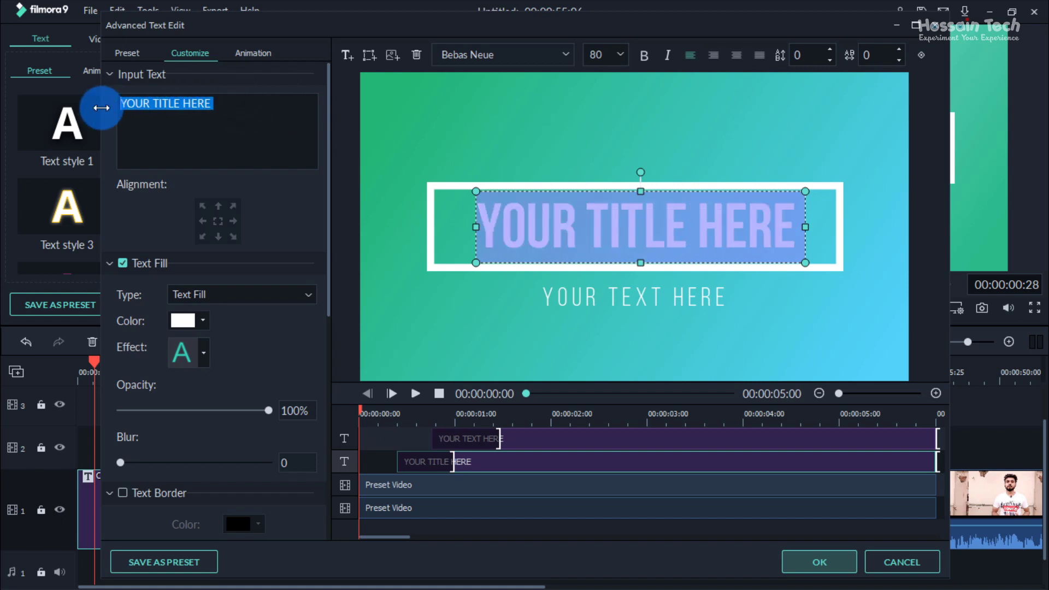
text(Hossai)
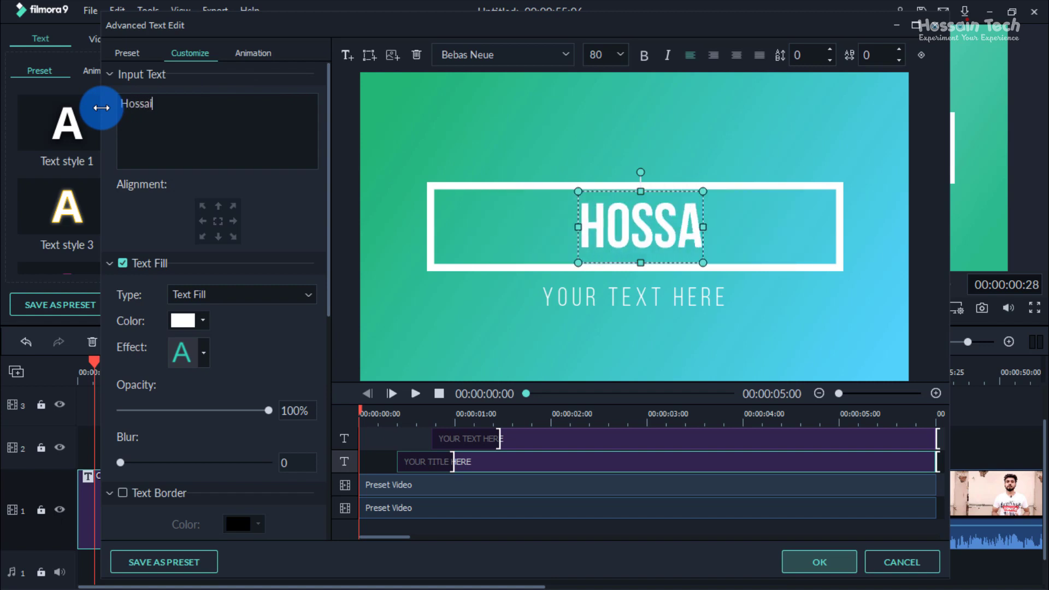
text(n )
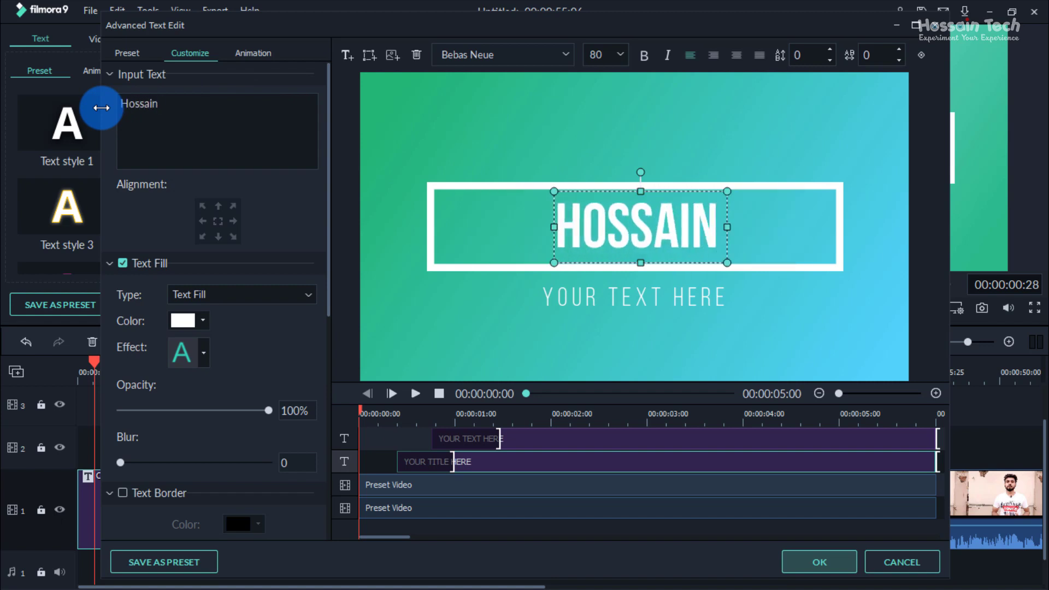
text(Tech)
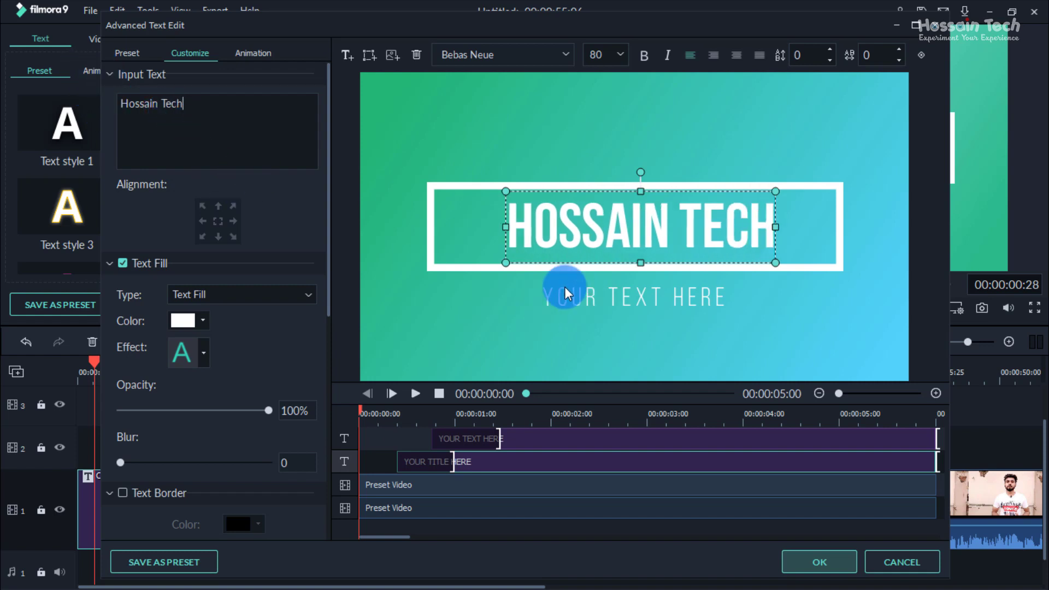
Replace the opener's subtitle text with "Experiment Your Experience"
click(604, 299)
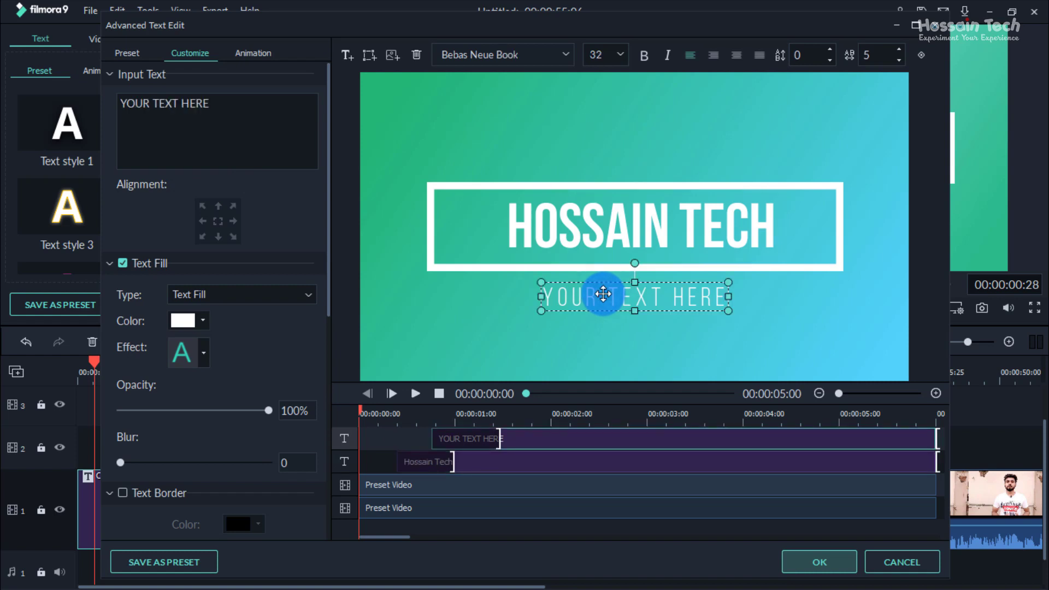
drag(254, 107, 24, 101)
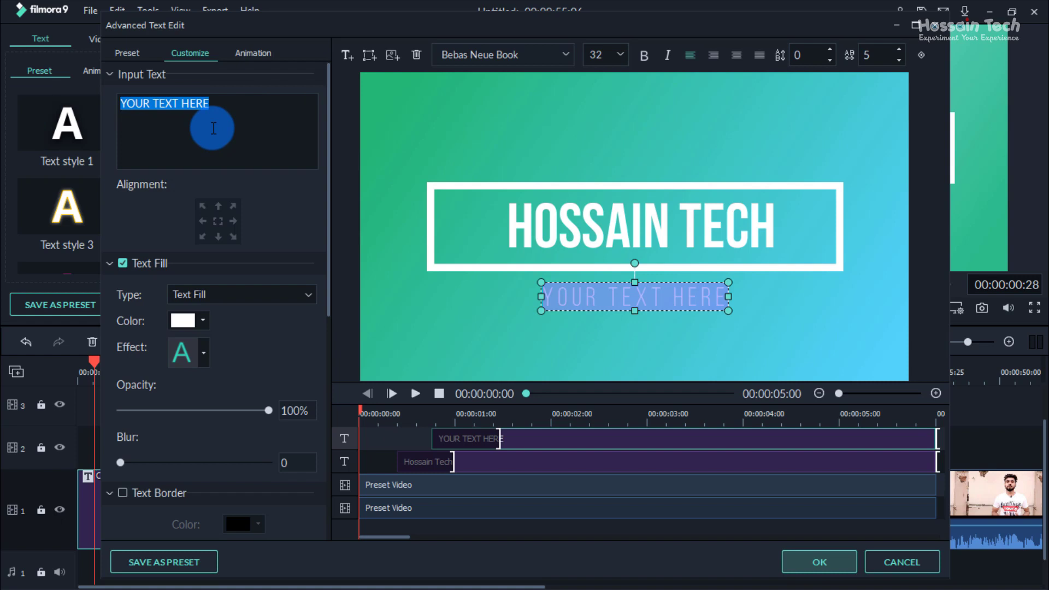
text(Experiment Your Experience)
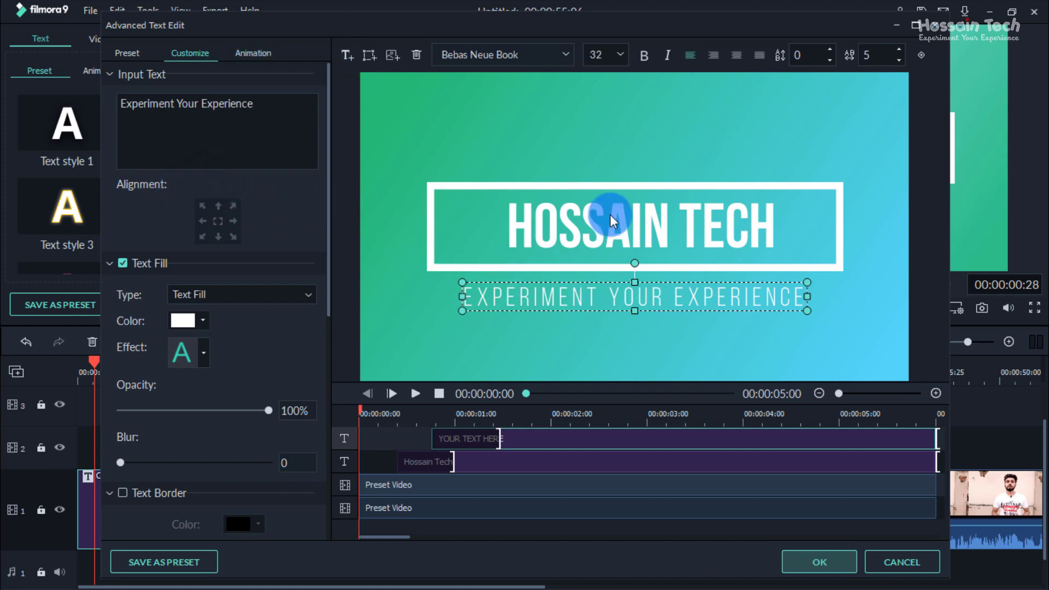
Play the opener animation in the text editor's preview and pause it partway with both text lines showing
click(416, 394)
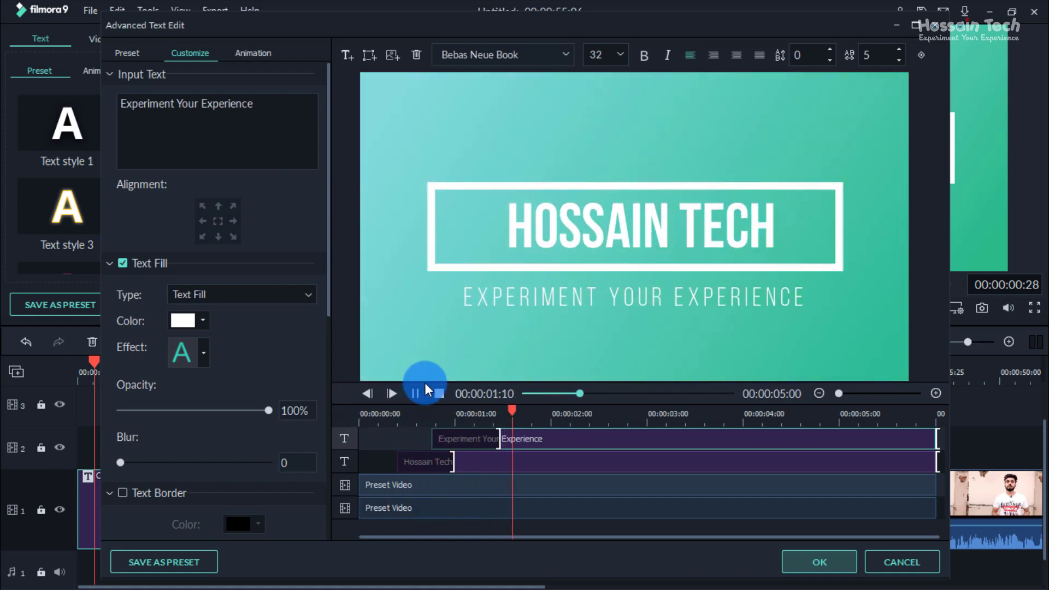
click(416, 394)
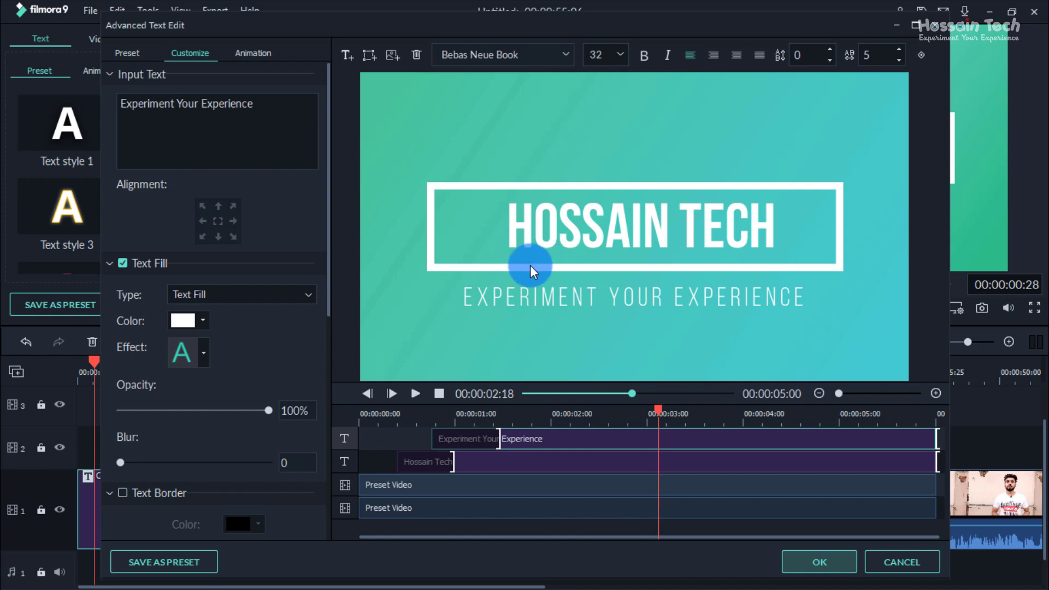
Try aligning the "Hossain Tech" title to the frame's top-left corner, and return it to the centre
click(592, 213)
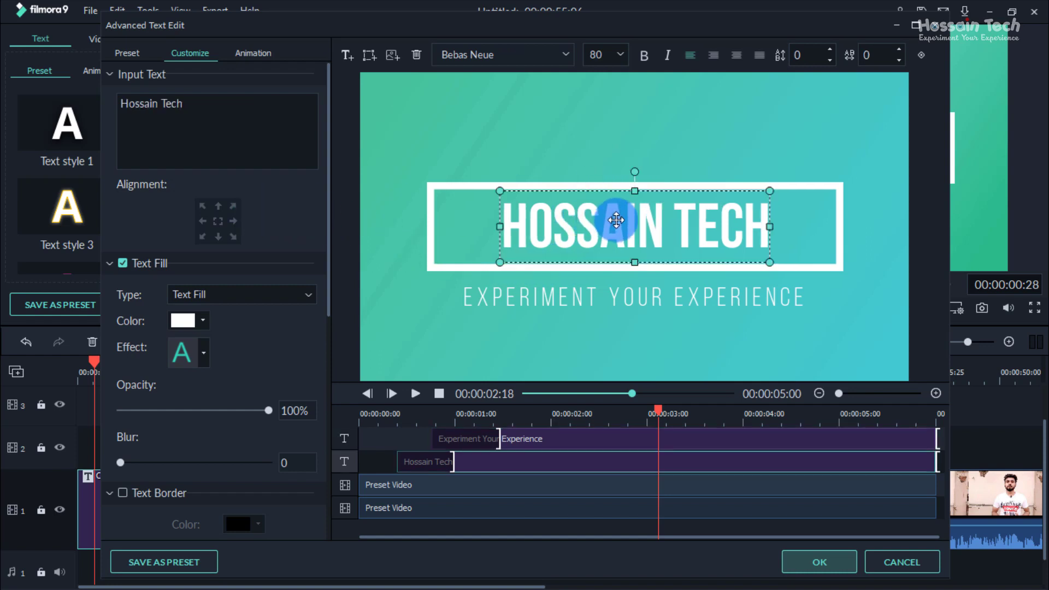
click(201, 208)
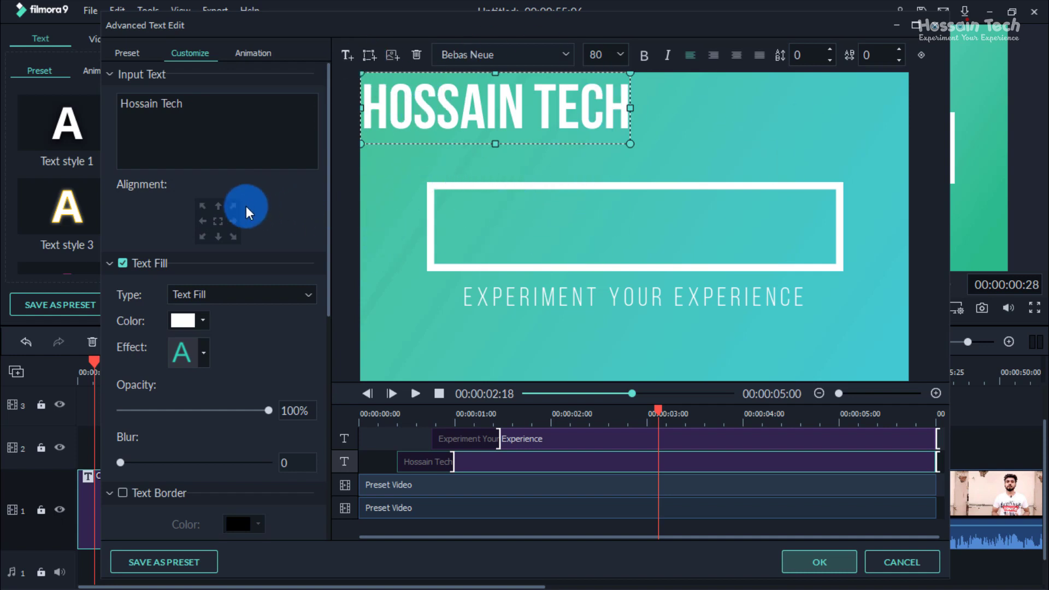
click(218, 221)
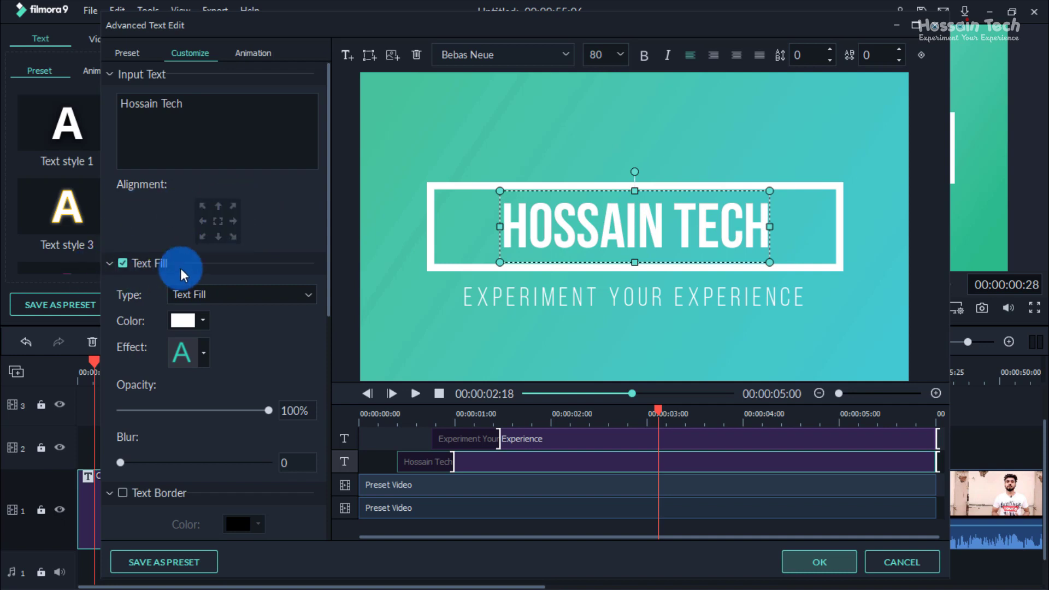
scroll(201, 260, down, 2)
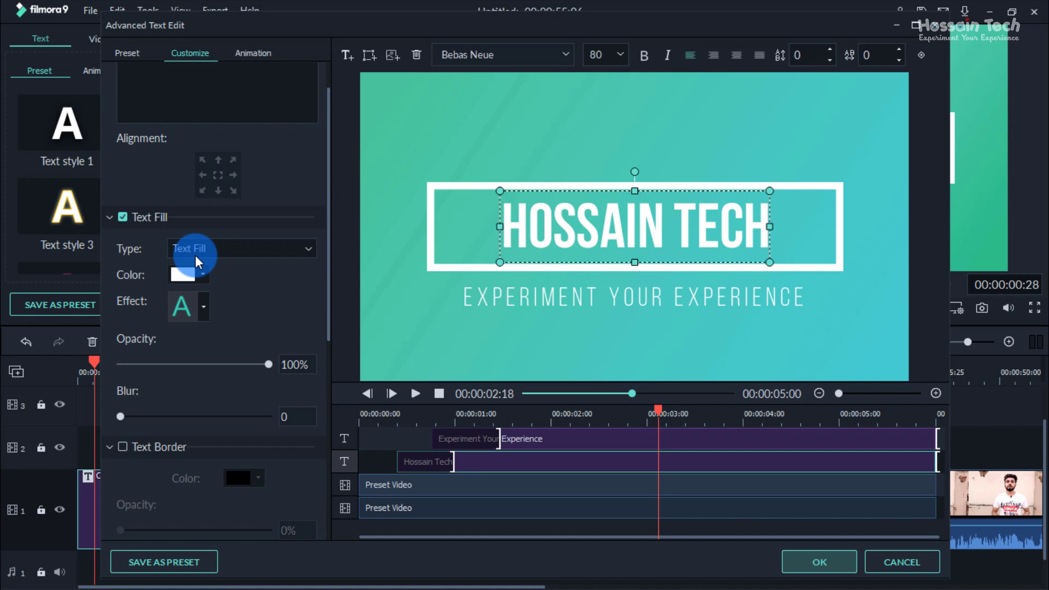
click(111, 218)
click(110, 218)
click(262, 249)
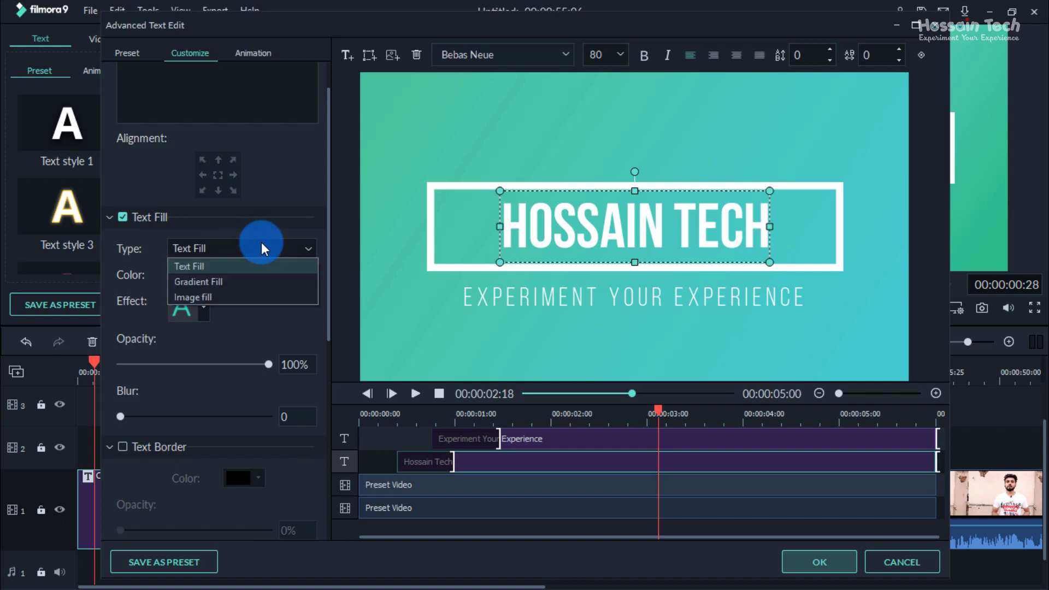
click(264, 244)
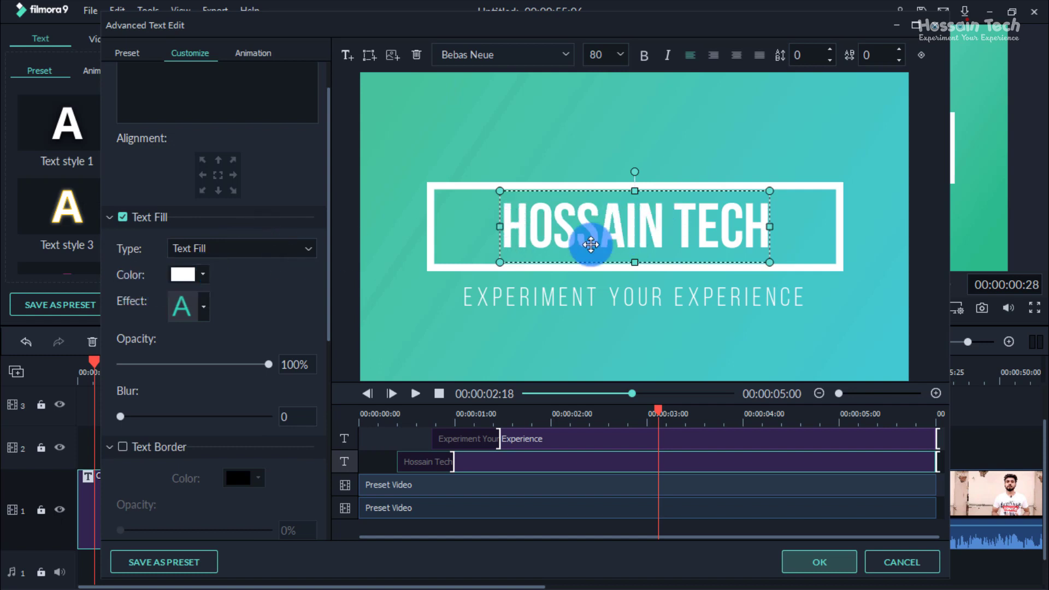
Try a mint green fill colour on the "Hossain Tech" title and change it to dark red
click(202, 275)
click(254, 298)
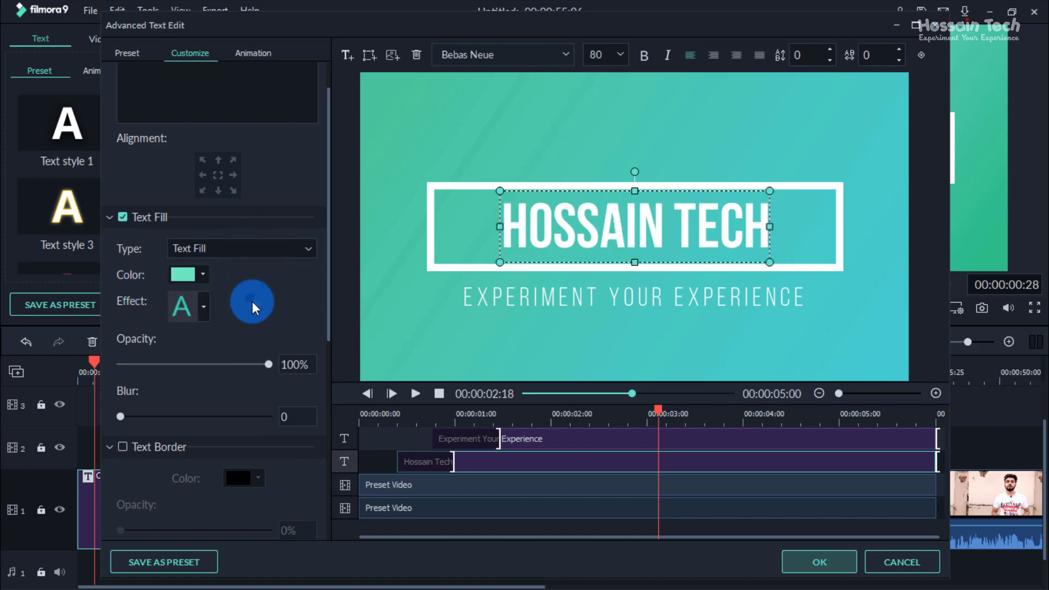
click(202, 275)
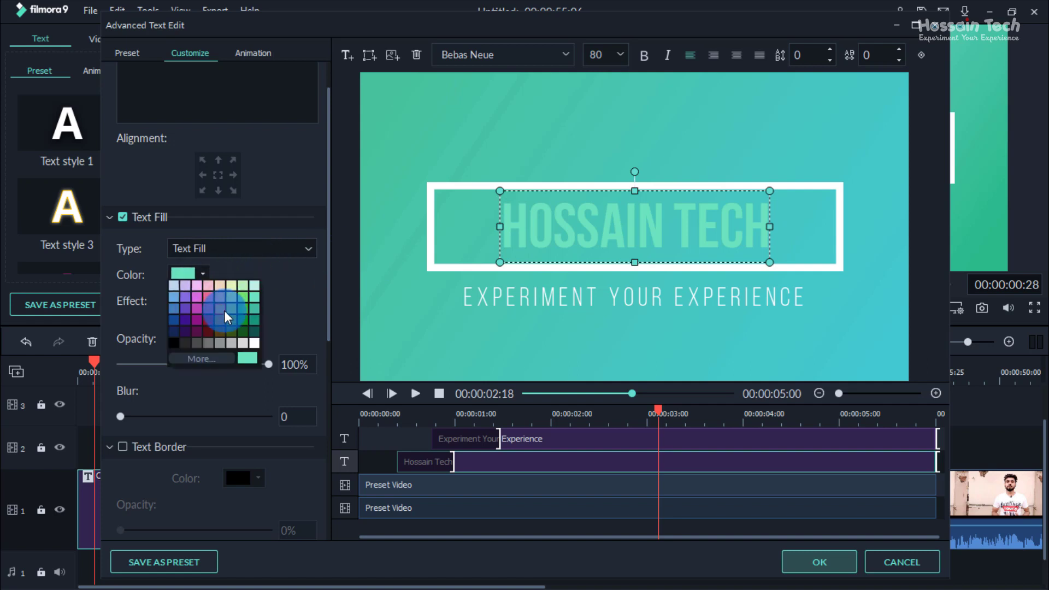
click(207, 327)
click(202, 273)
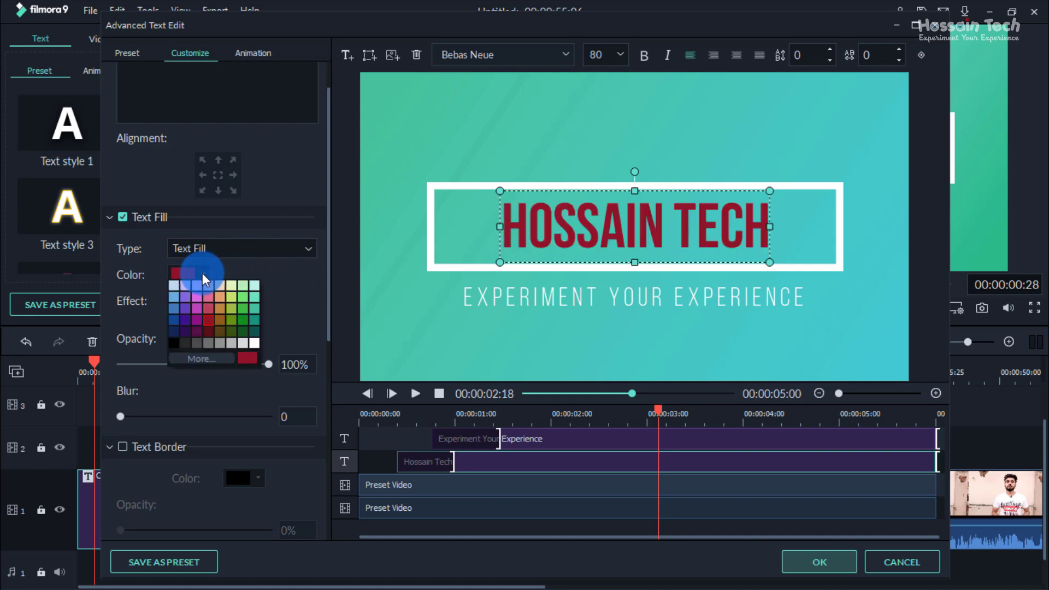
click(202, 273)
Try the last, bold text effect on the "Hossain Tech" title and switch back to the first effect
click(201, 303)
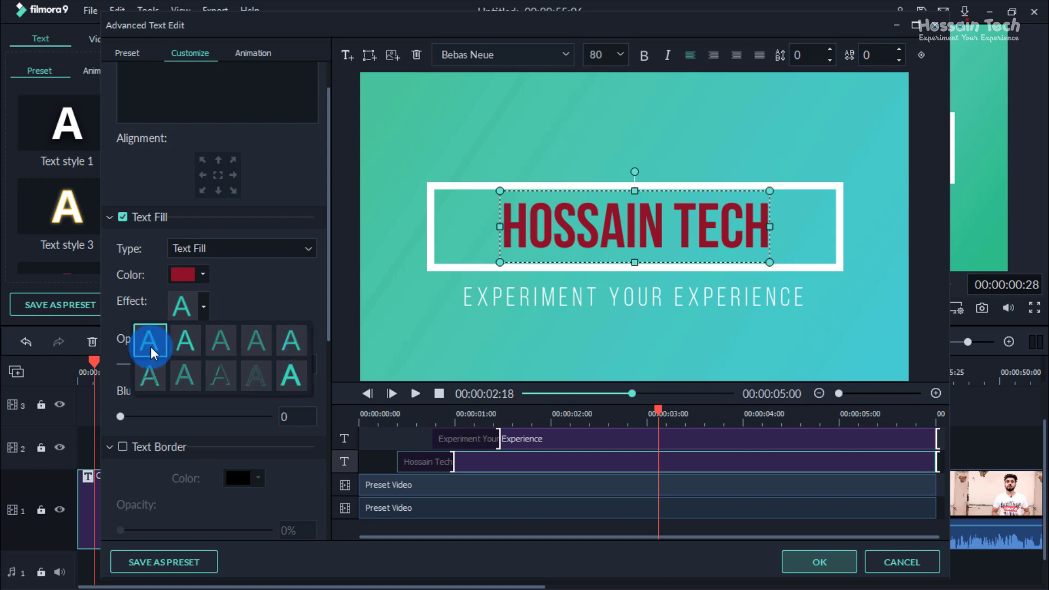
click(291, 372)
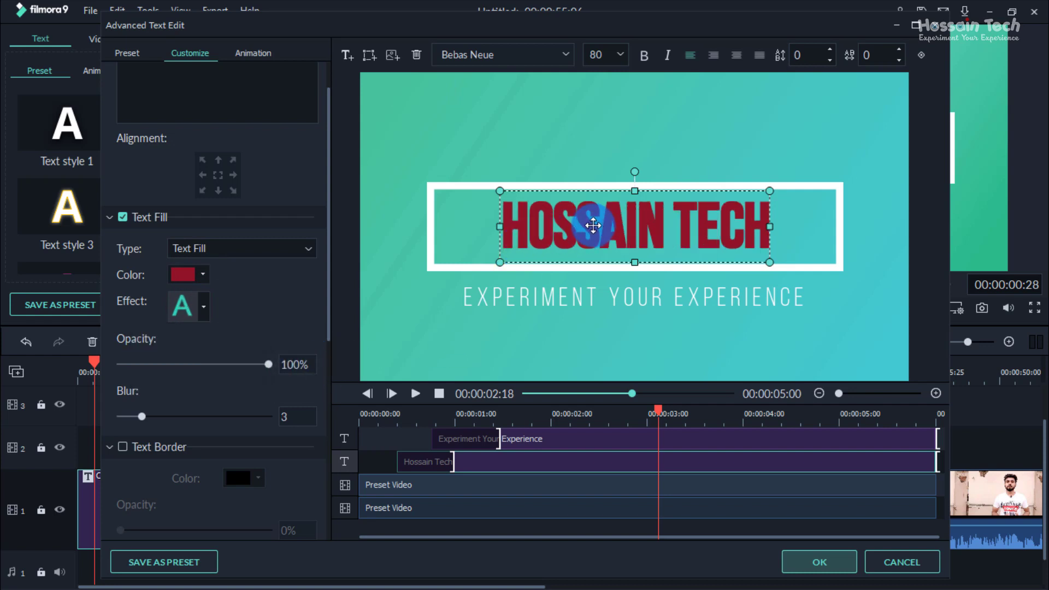
click(203, 301)
click(162, 331)
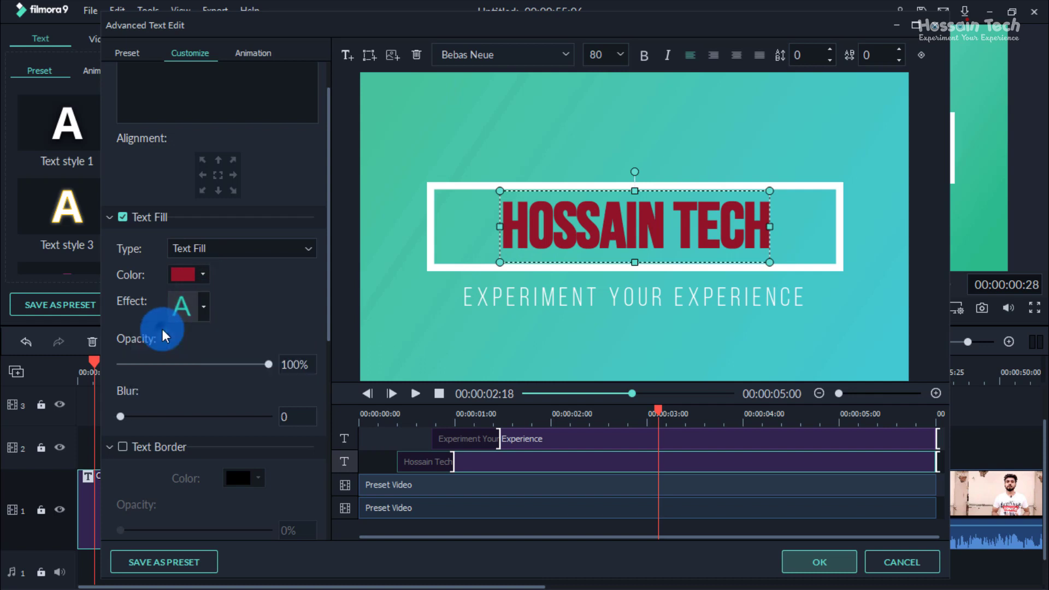
Apply a Gradient Fill to the "Hossain Tech" title, running from purple to dark green
click(213, 277)
click(228, 254)
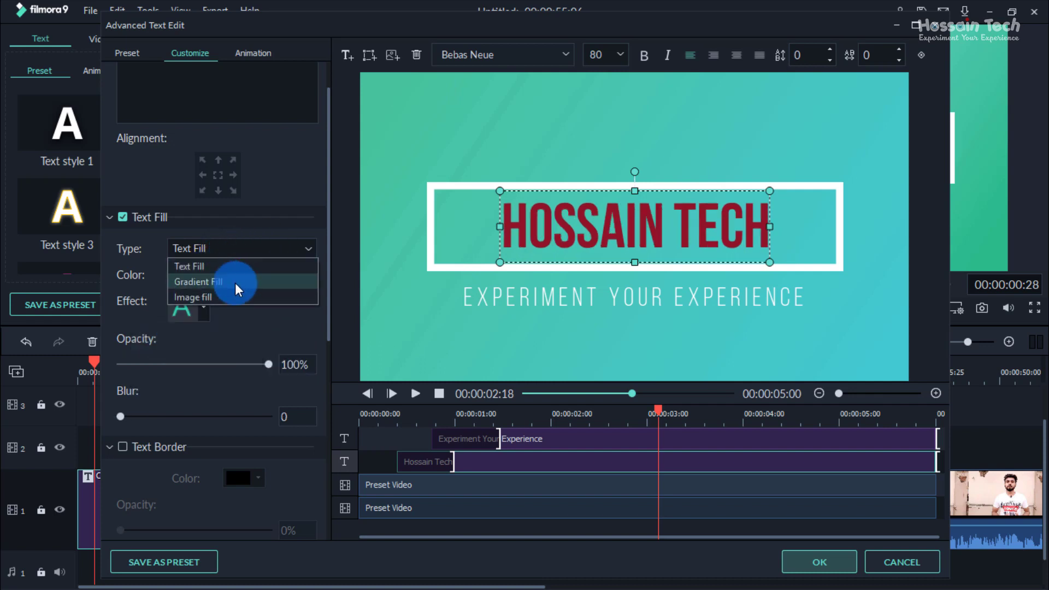
click(235, 283)
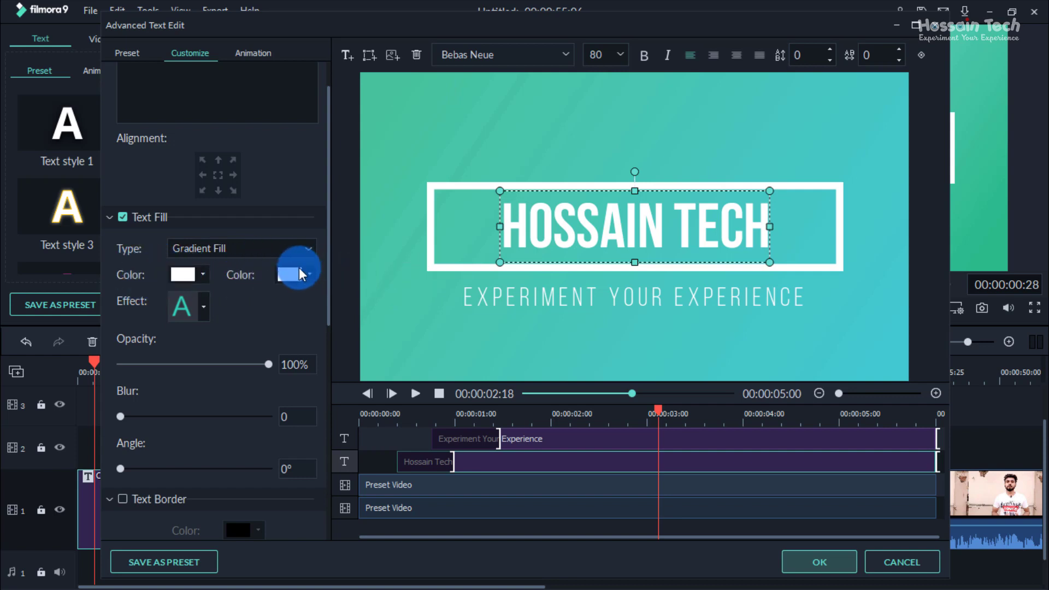
click(202, 274)
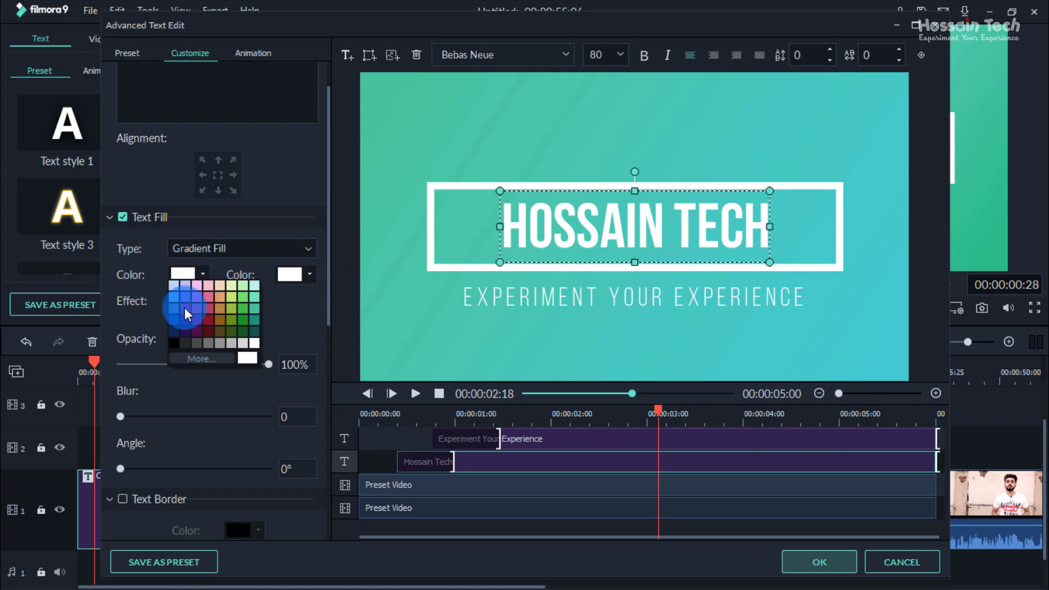
click(185, 307)
click(310, 273)
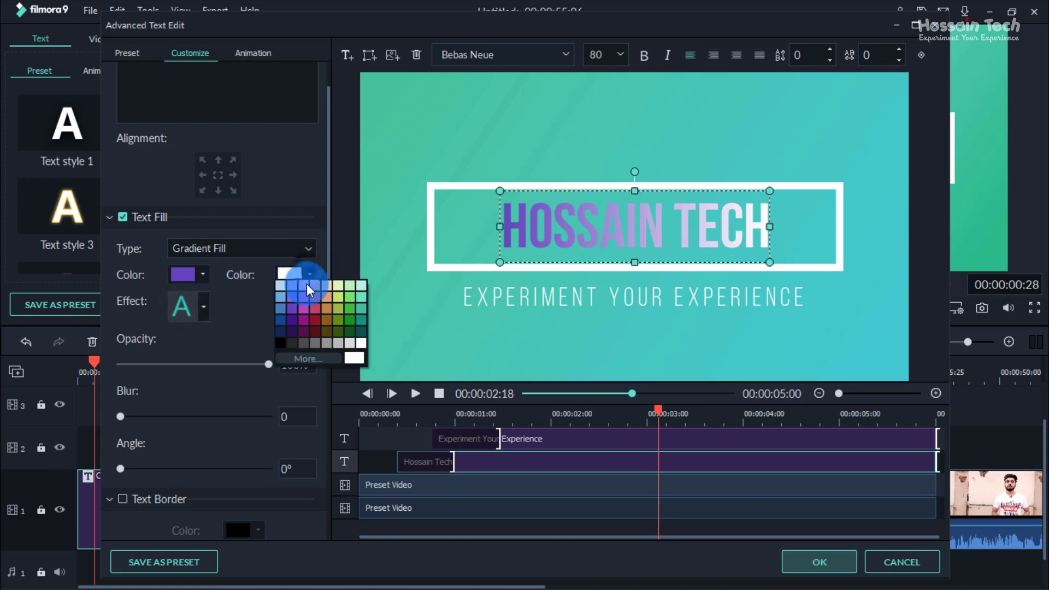
click(346, 332)
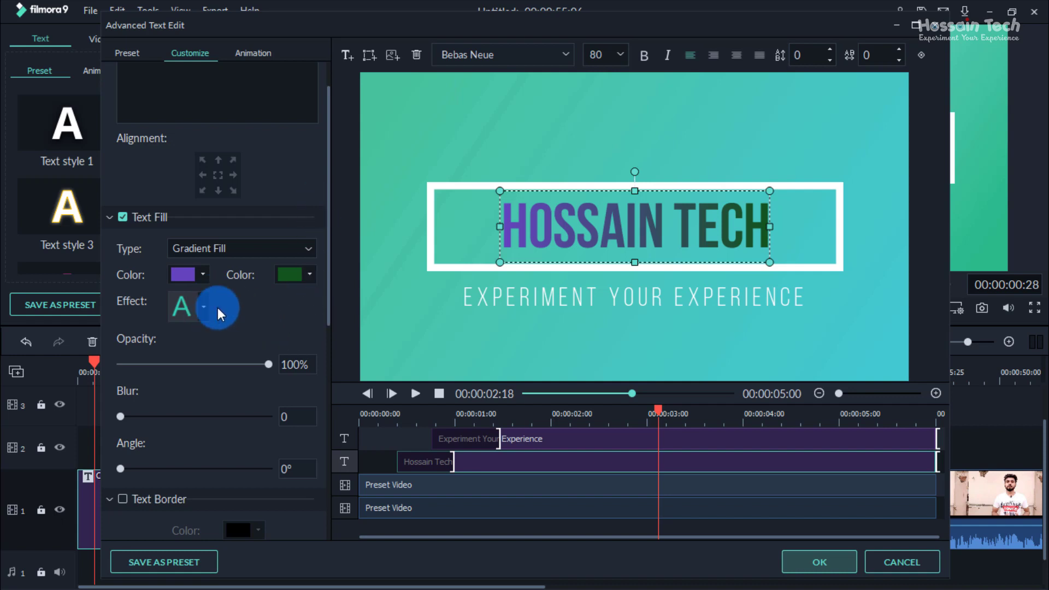
Set the title fill's blur to 4 and the gradient angle to 84°, keeping opacity at 100%
scroll(284, 339, down, 3)
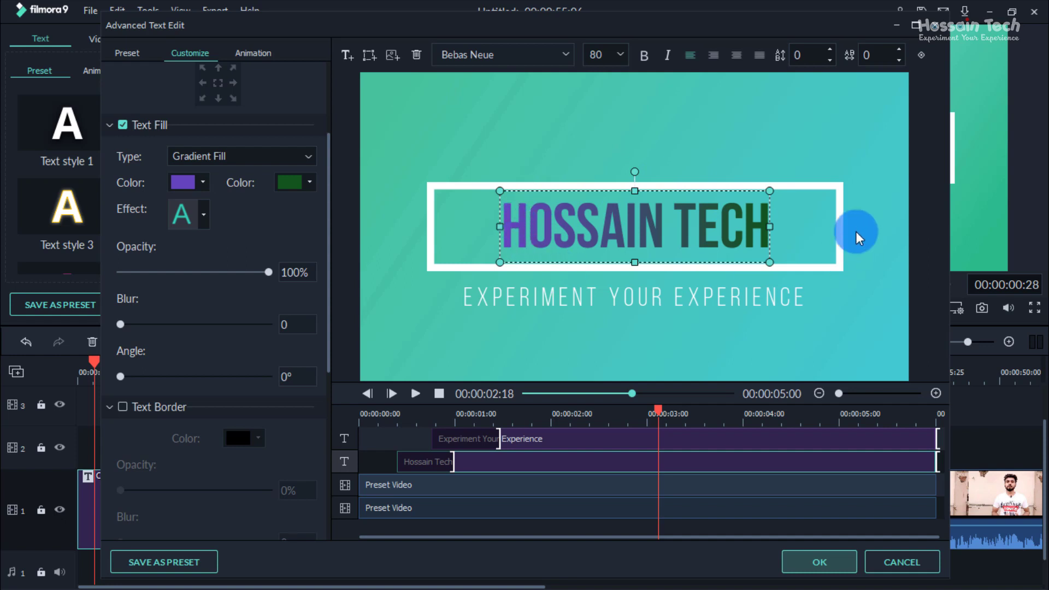
mouse_move(269, 278)
mouse_down()
mouse_move(129, 284)
mouse_move(175, 291)
mouse_move(286, 278)
mouse_move(254, 280)
mouse_move(267, 278)
mouse_up()
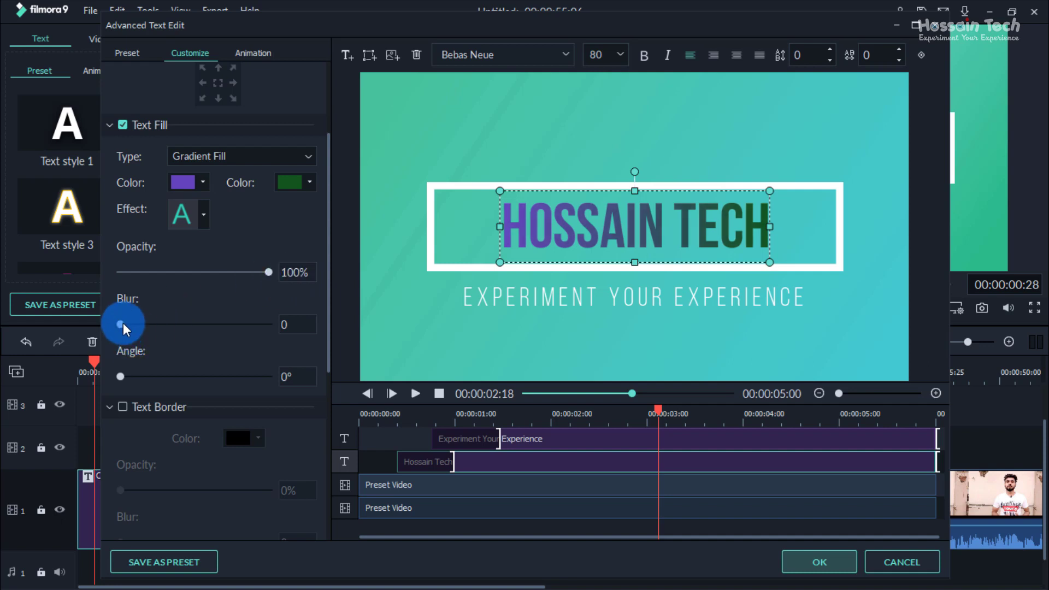
drag(121, 324, 149, 324)
drag(121, 379, 156, 377)
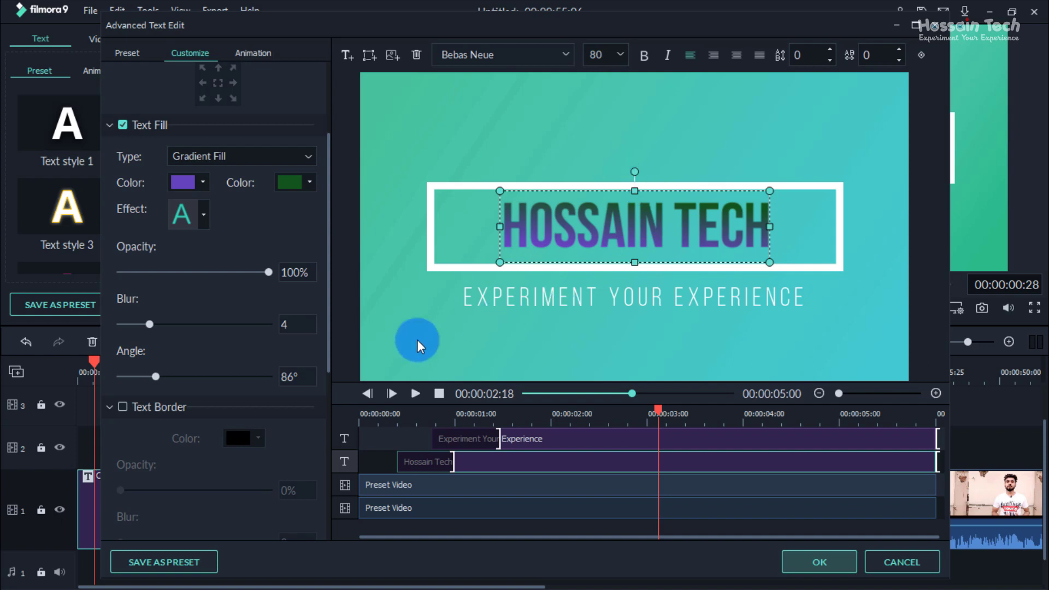
mouse_move(155, 377)
mouse_down()
mouse_move(251, 363)
mouse_move(159, 365)
mouse_move(158, 375)
mouse_up()
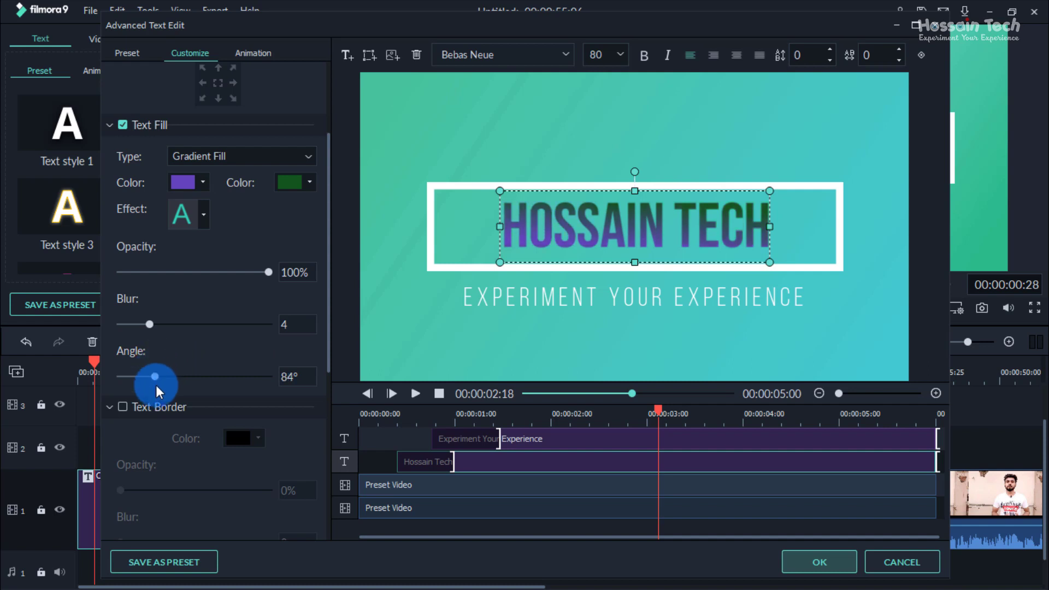
scroll(188, 284, up, 3)
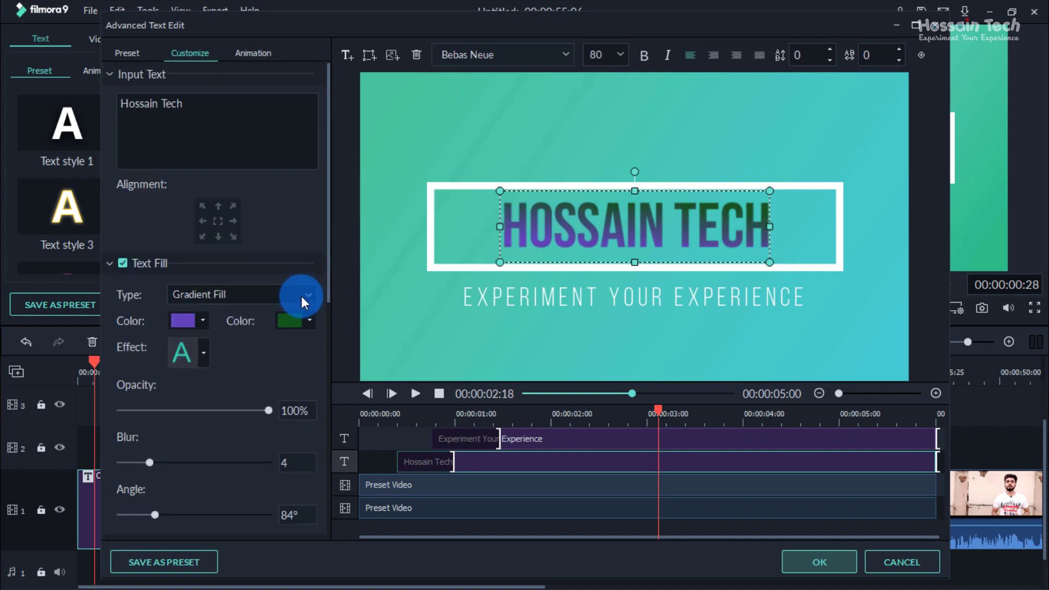
click(303, 295)
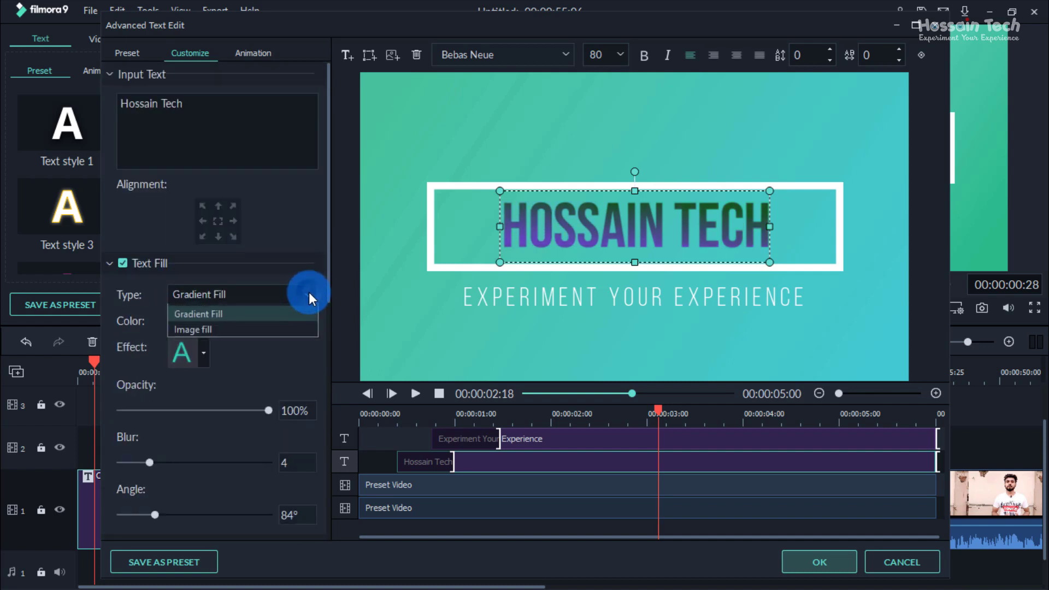
click(205, 342)
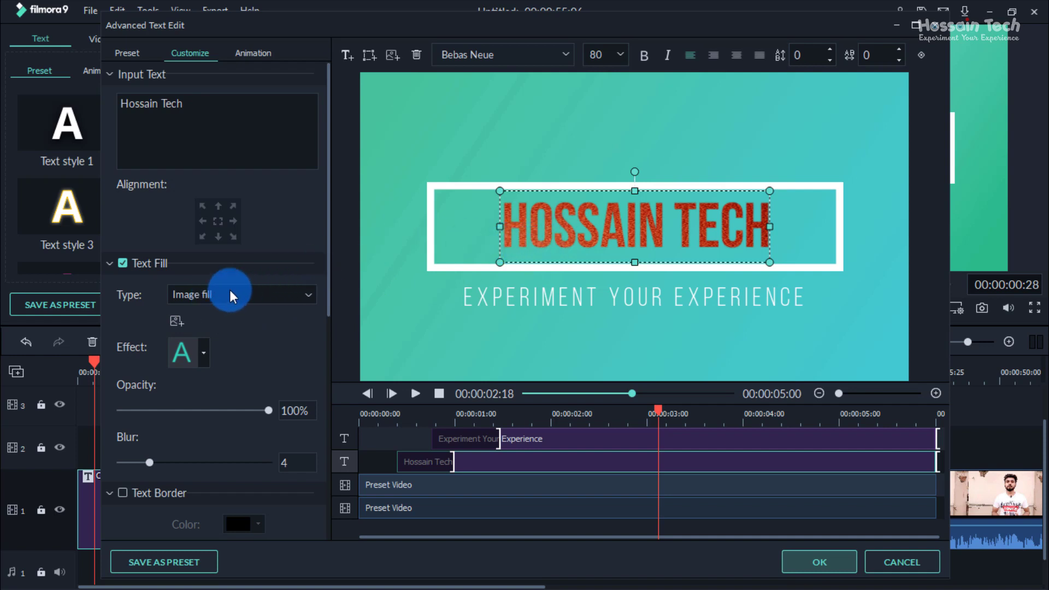
click(176, 323)
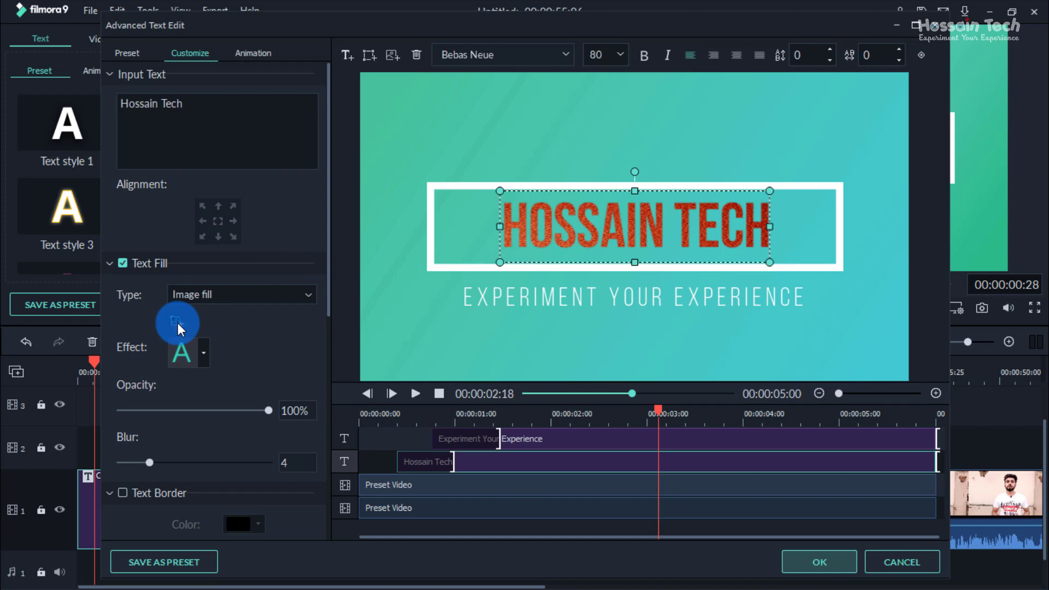
click(164, 126)
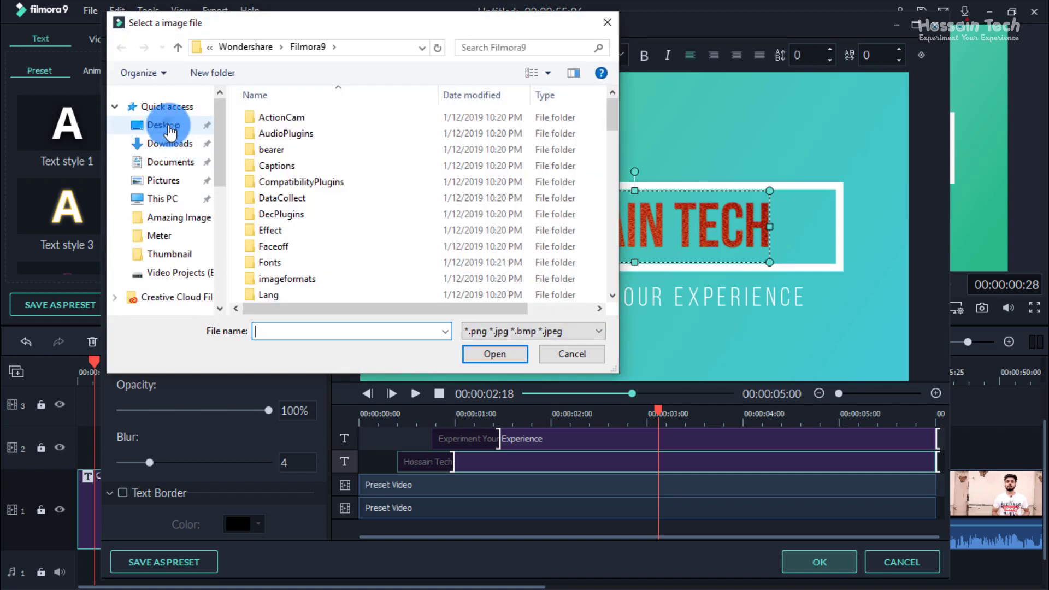
click(283, 196)
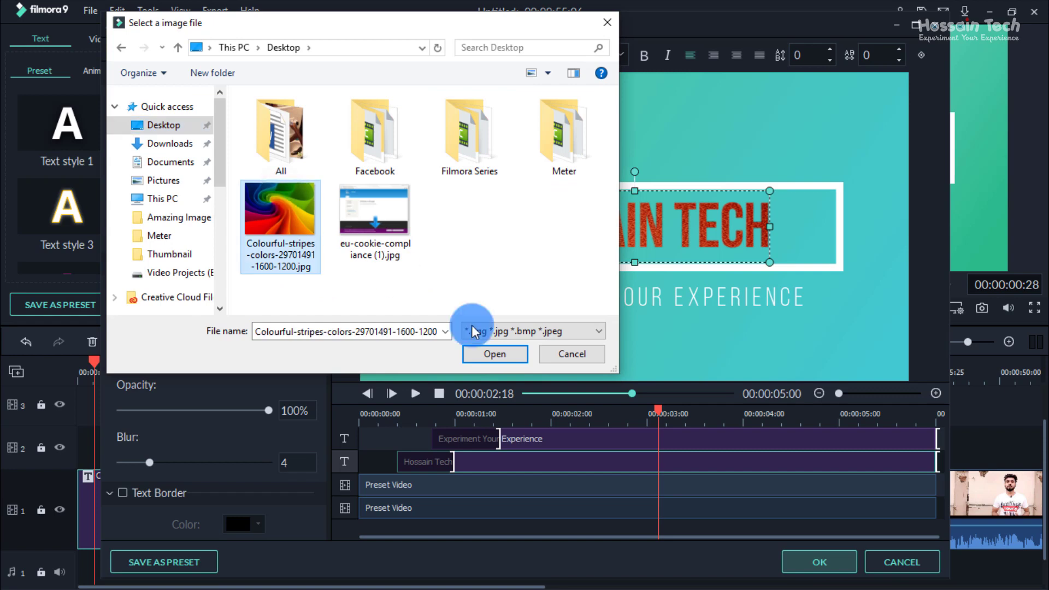
click(494, 353)
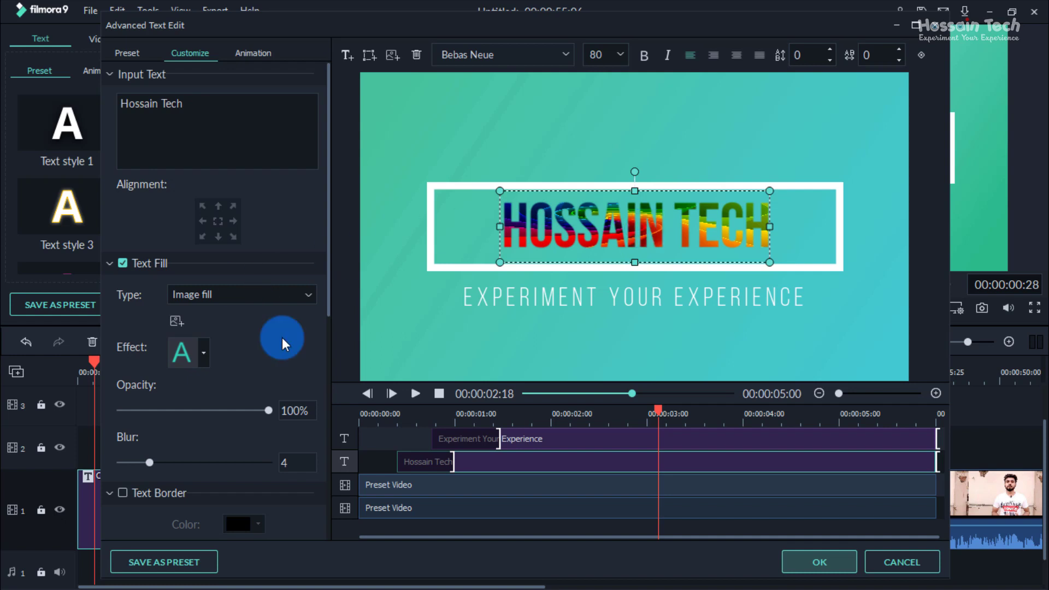
Add a text border to the "Hossain Tech" title in a muted magenta-purple colour at 50% opacity
scroll(277, 337, down, 2)
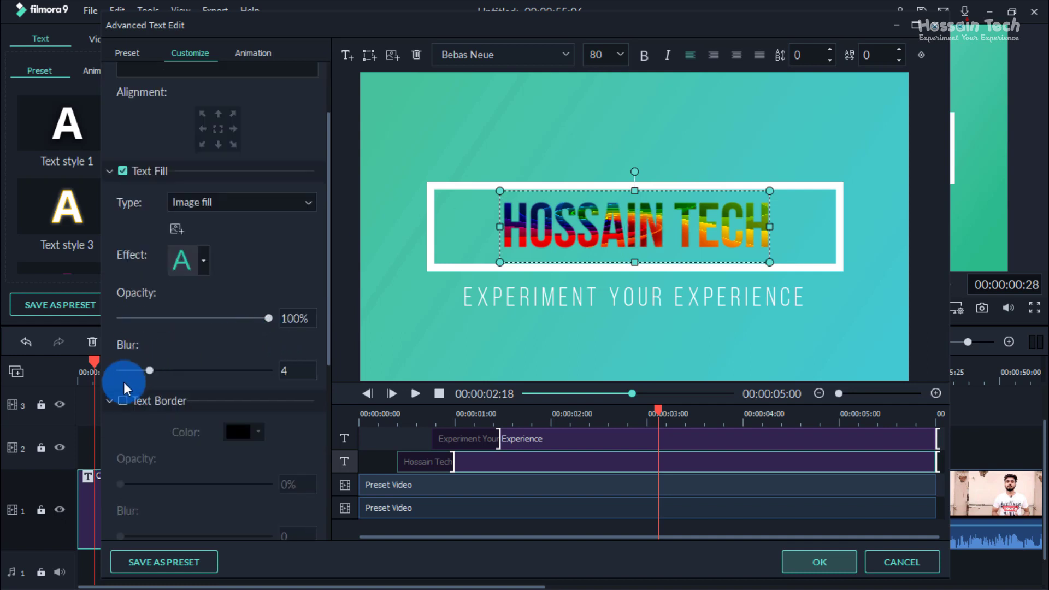
scroll(162, 408, down, 1)
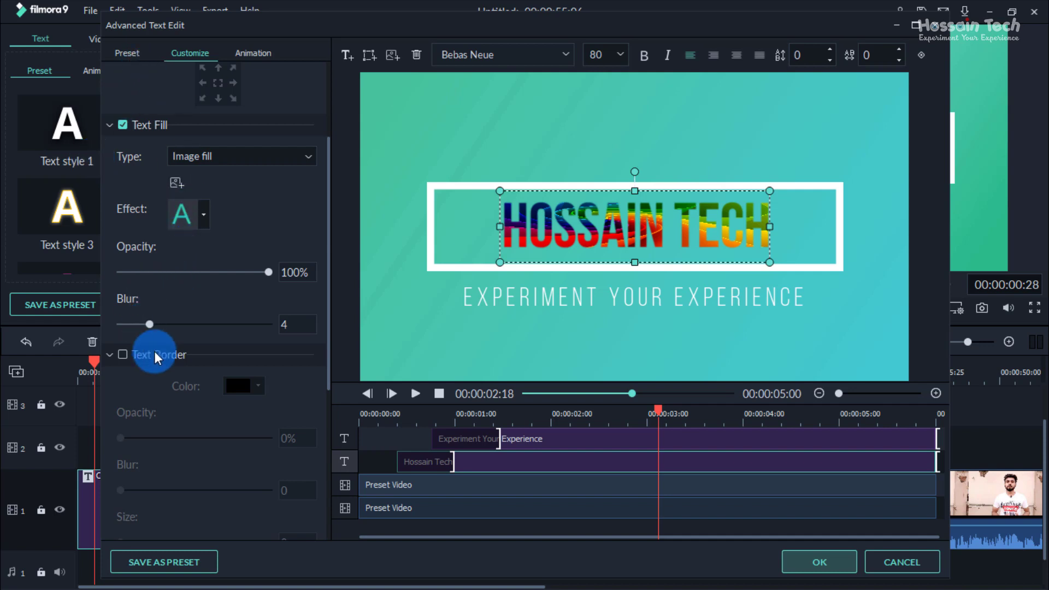
click(123, 355)
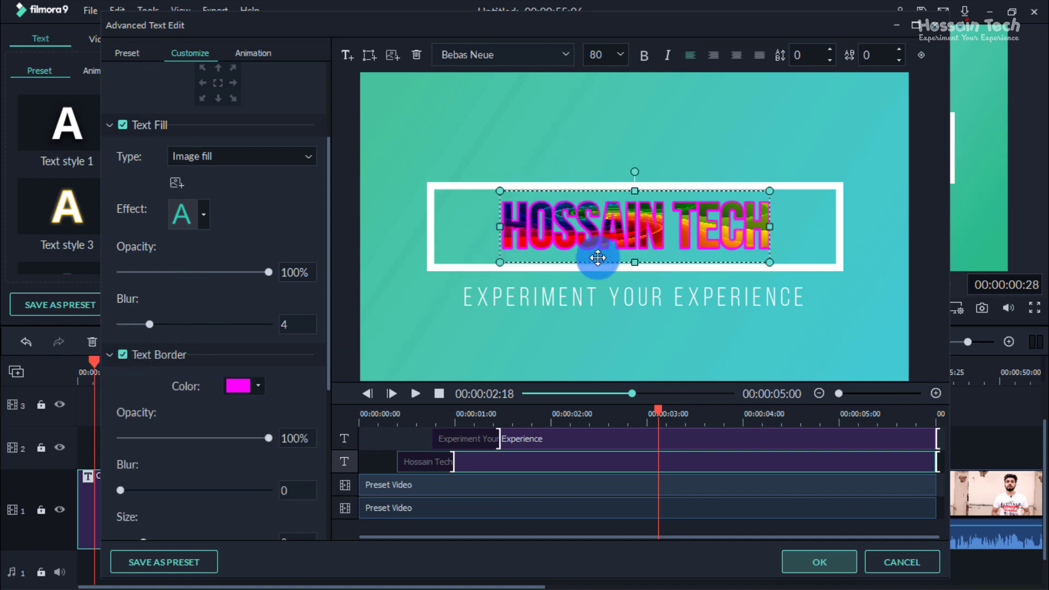
click(258, 385)
click(259, 420)
click(530, 236)
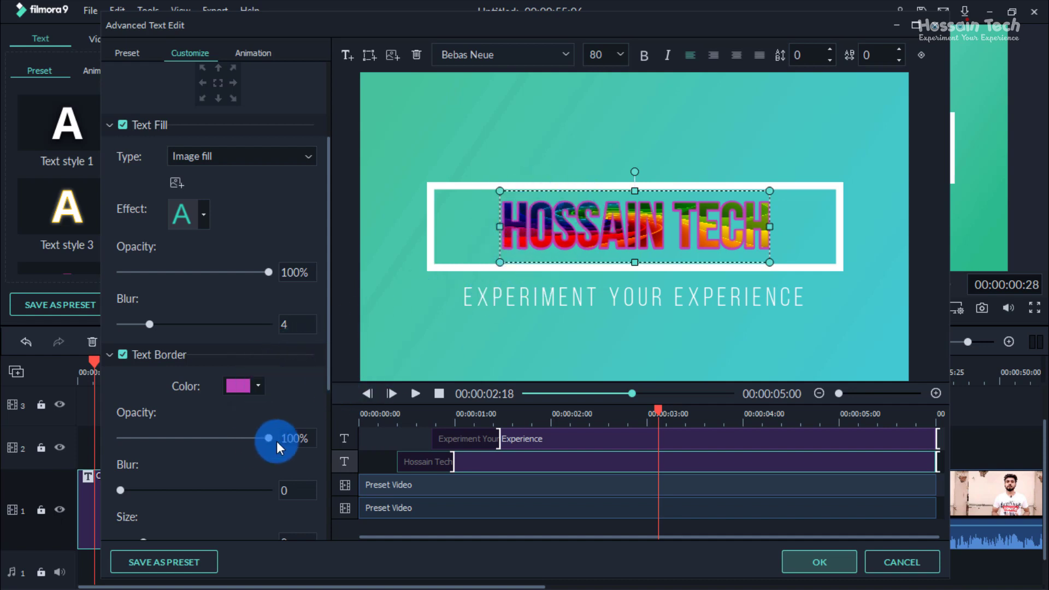
drag(269, 438, 194, 438)
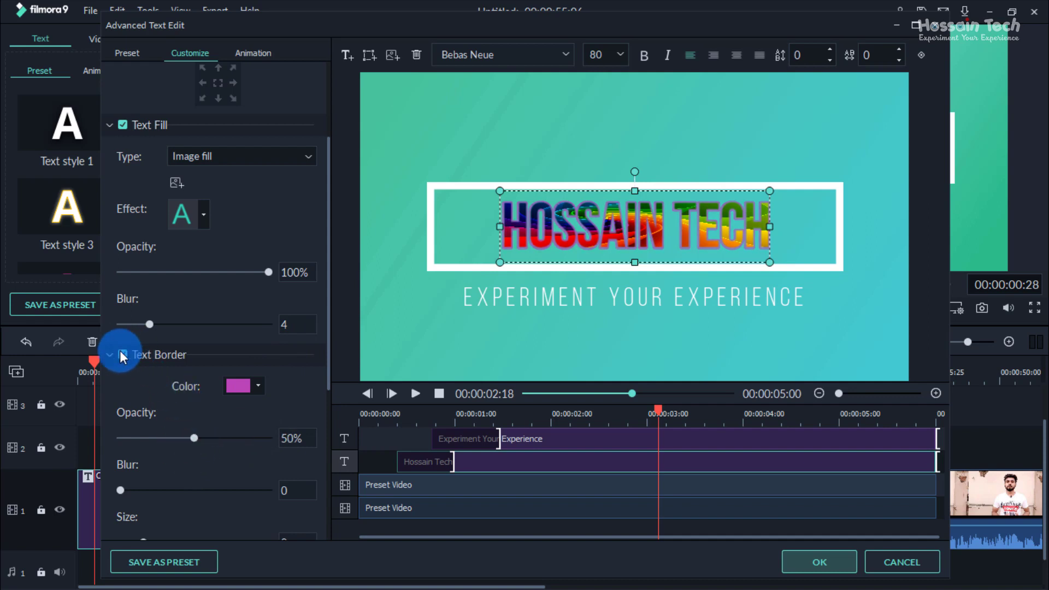
Set the title border's opacity to 82% and its blur to 2
scroll(166, 455, down, 1)
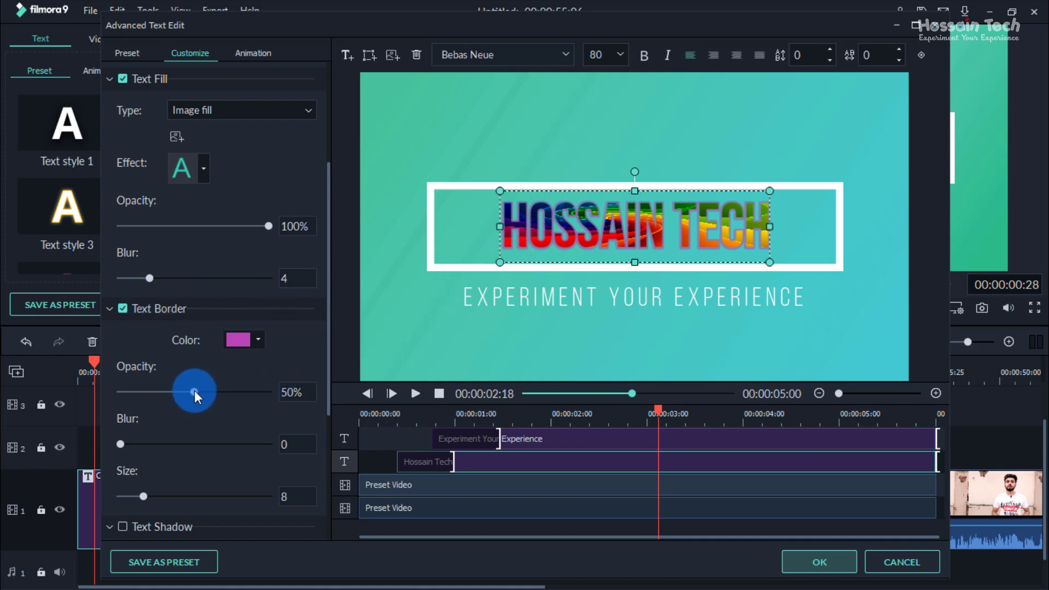
drag(195, 392, 241, 391)
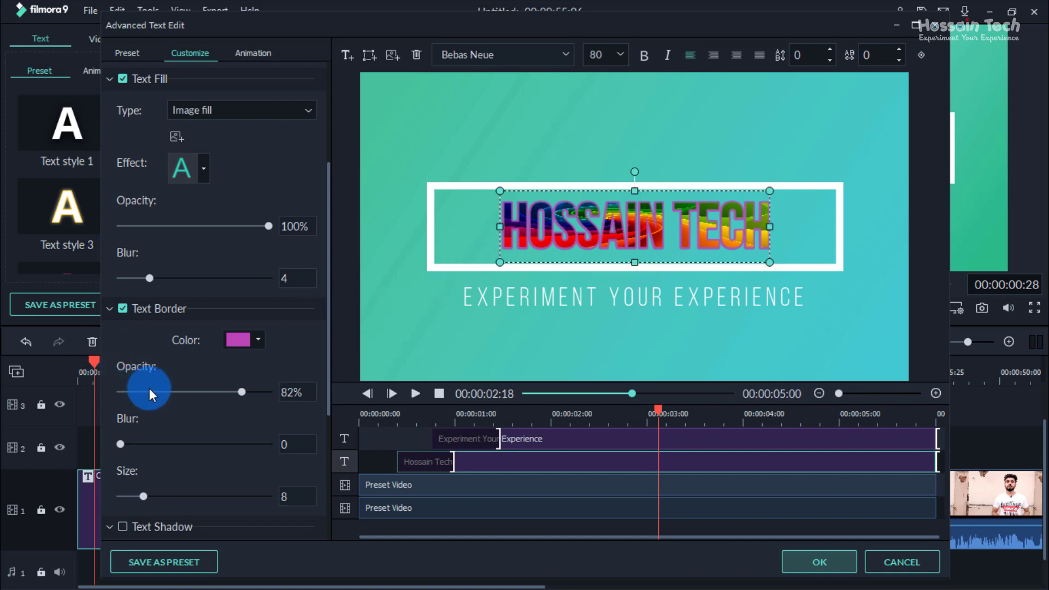
drag(119, 443, 148, 459)
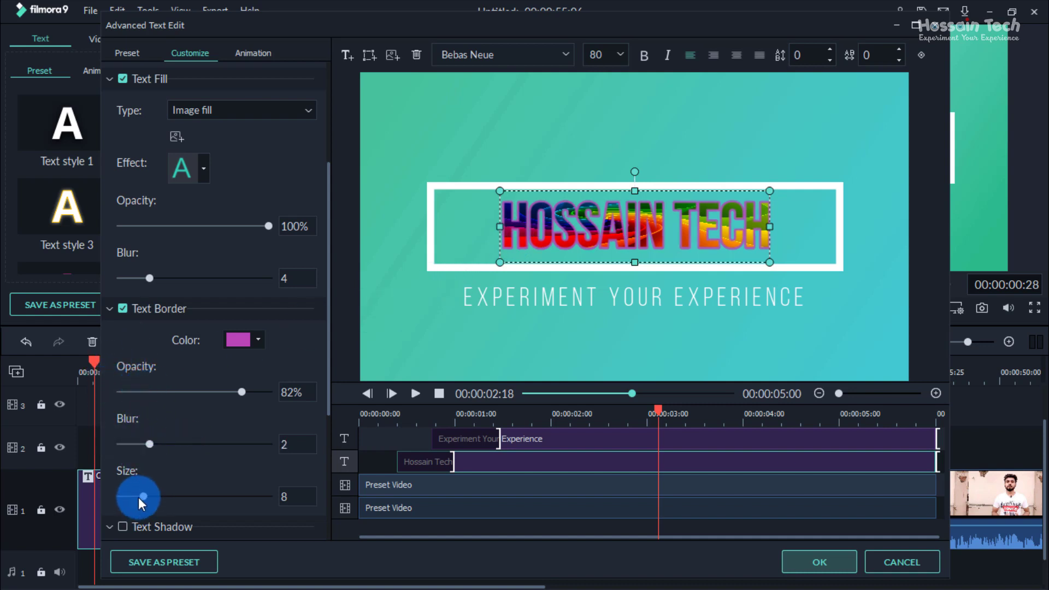
Turn off the text border on the "Hossain Tech" title
scroll(251, 468, down, 3)
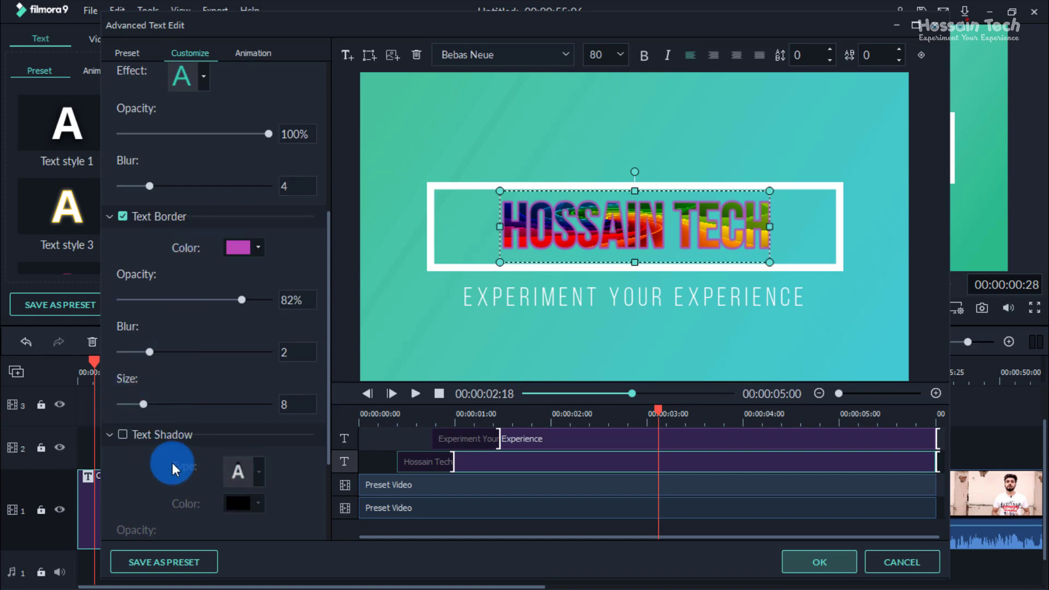
click(109, 434)
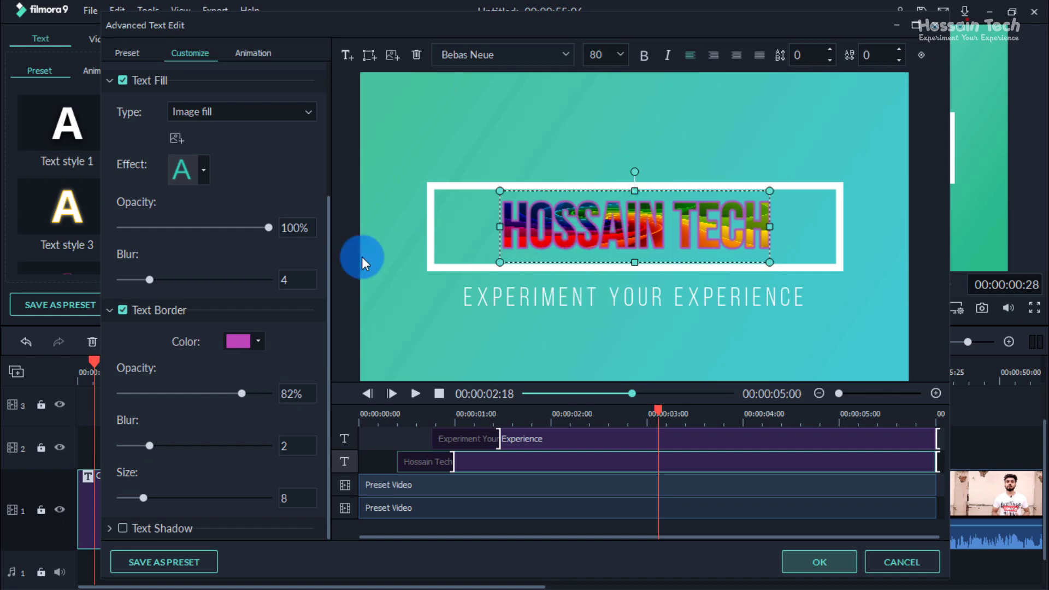
scroll(137, 251, up, 4)
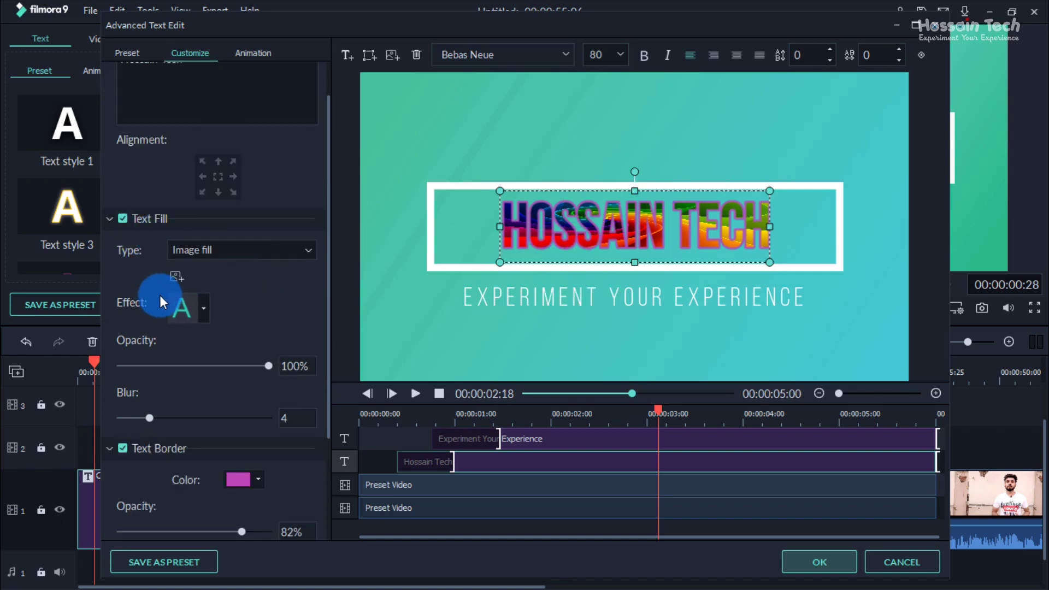
scroll(143, 326, down, 1)
click(122, 402)
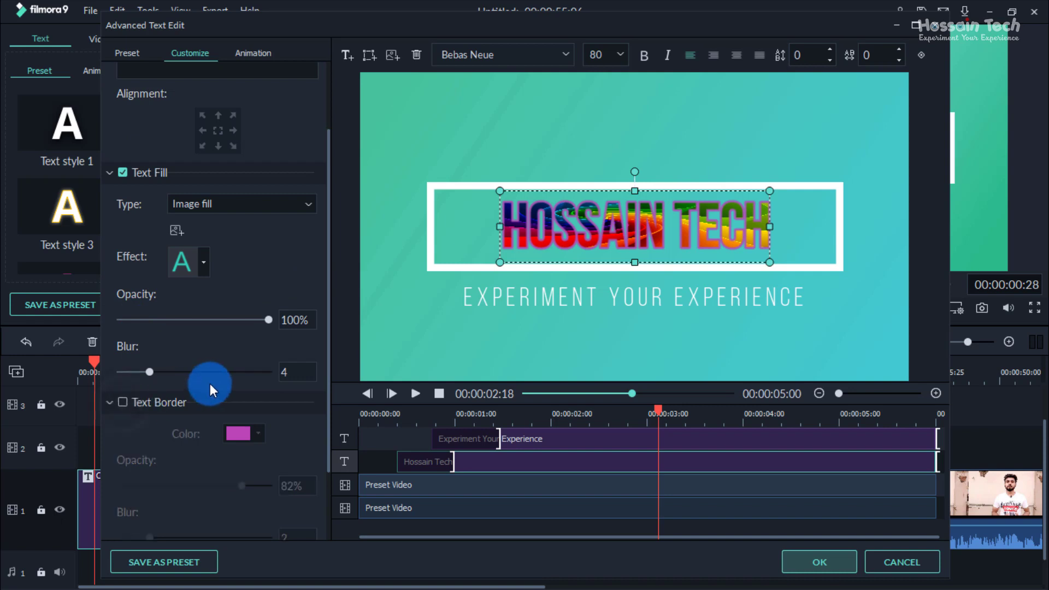
Enable the text shadow on the "Hossain Tech" title and go through the available shadow types
scroll(210, 383, down, 2)
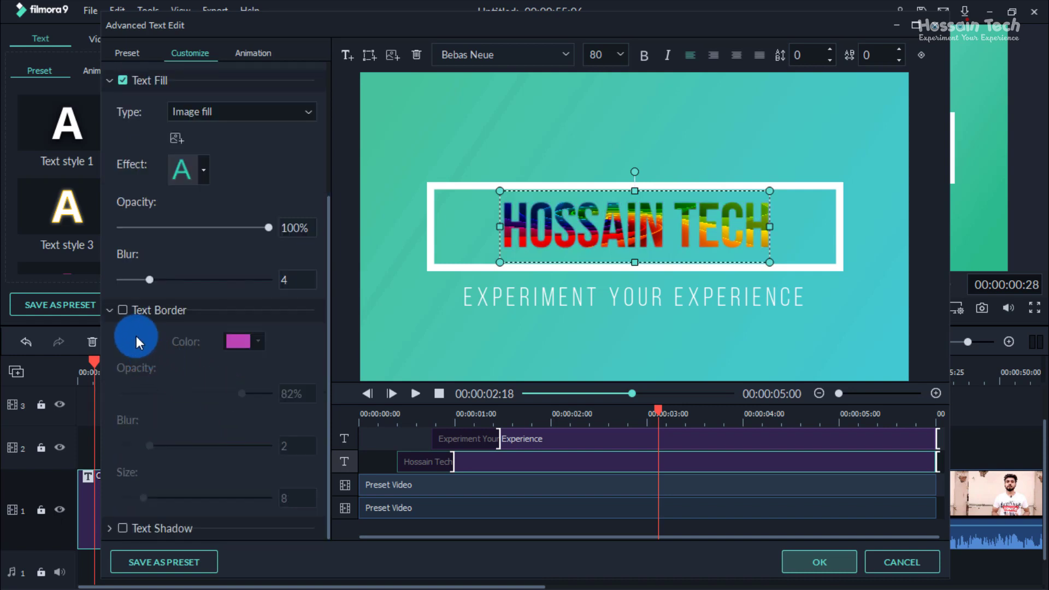
click(108, 530)
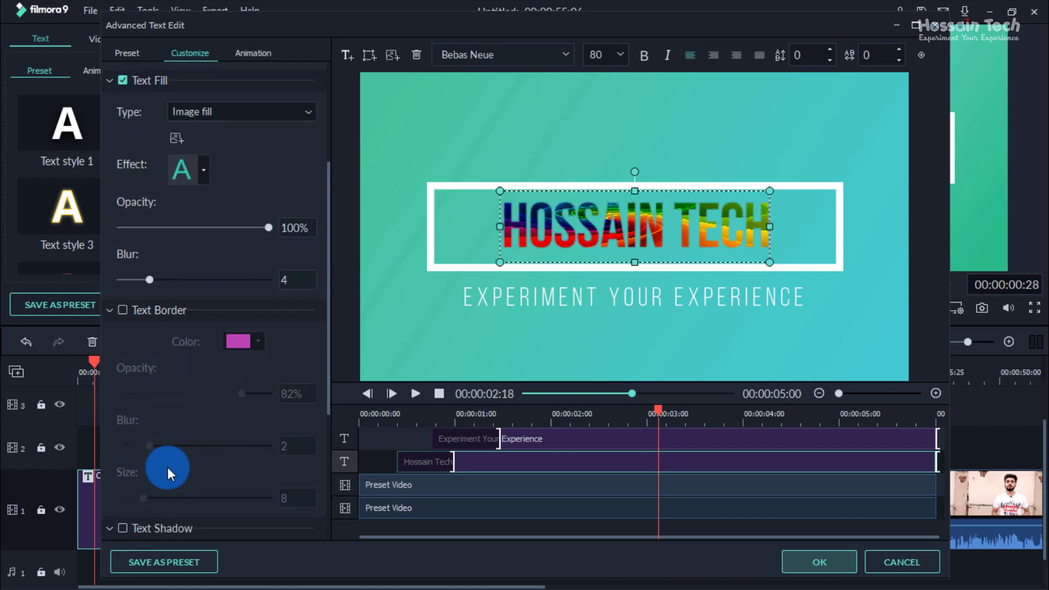
scroll(167, 467, down, 5)
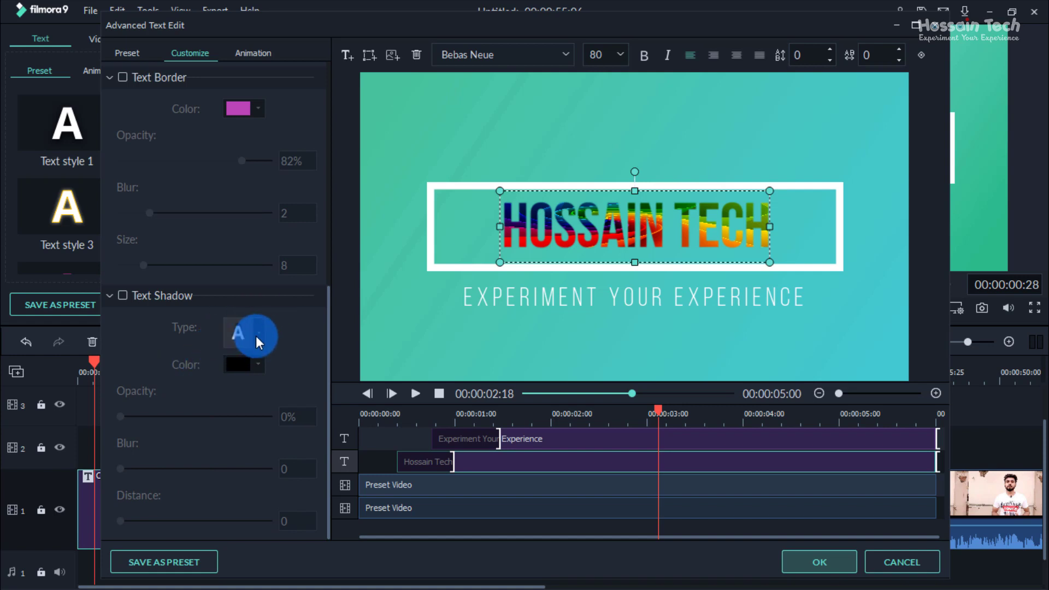
click(123, 295)
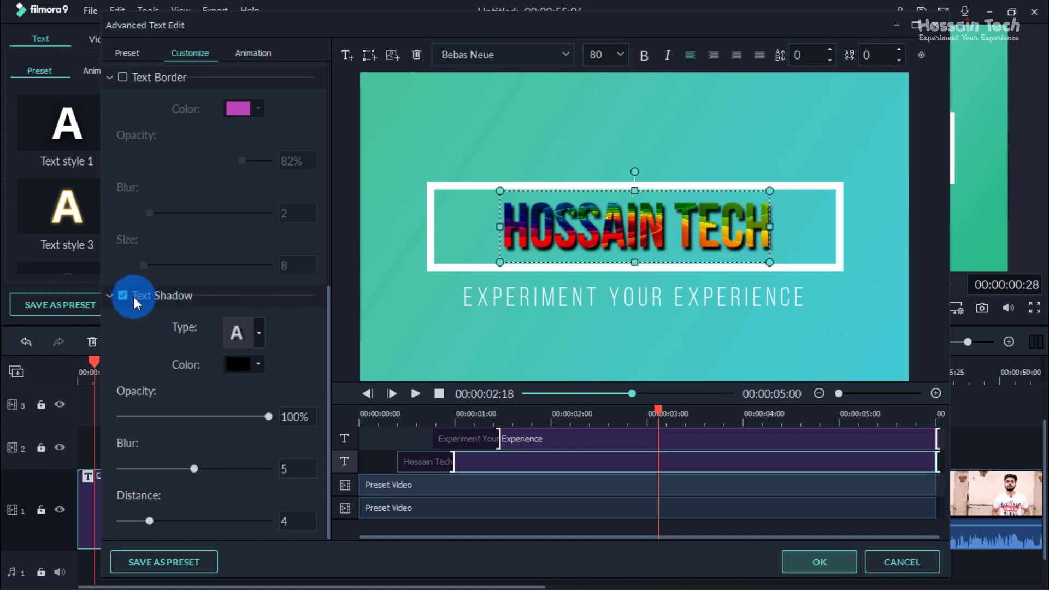
click(261, 331)
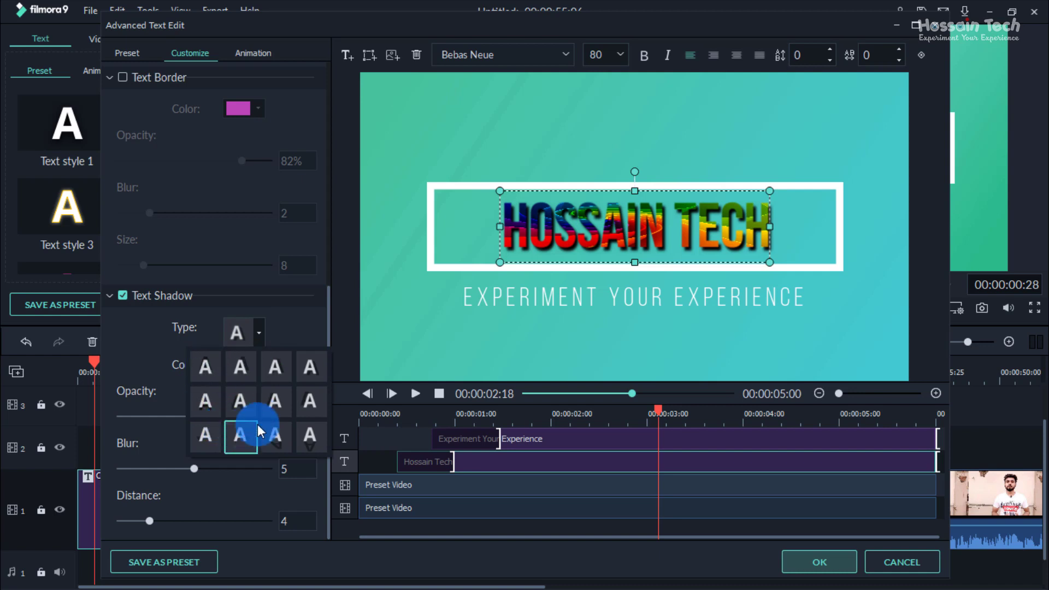
click(310, 368)
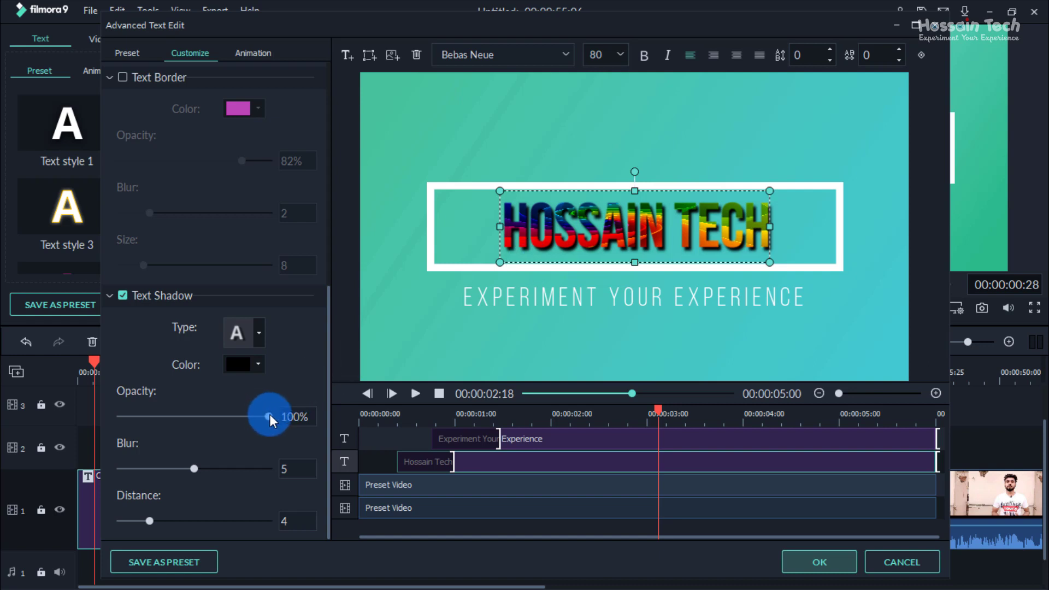
Set the title shadow's opacity to 75%, its blur to 10 and its distance to 4
drag(270, 414, 233, 421)
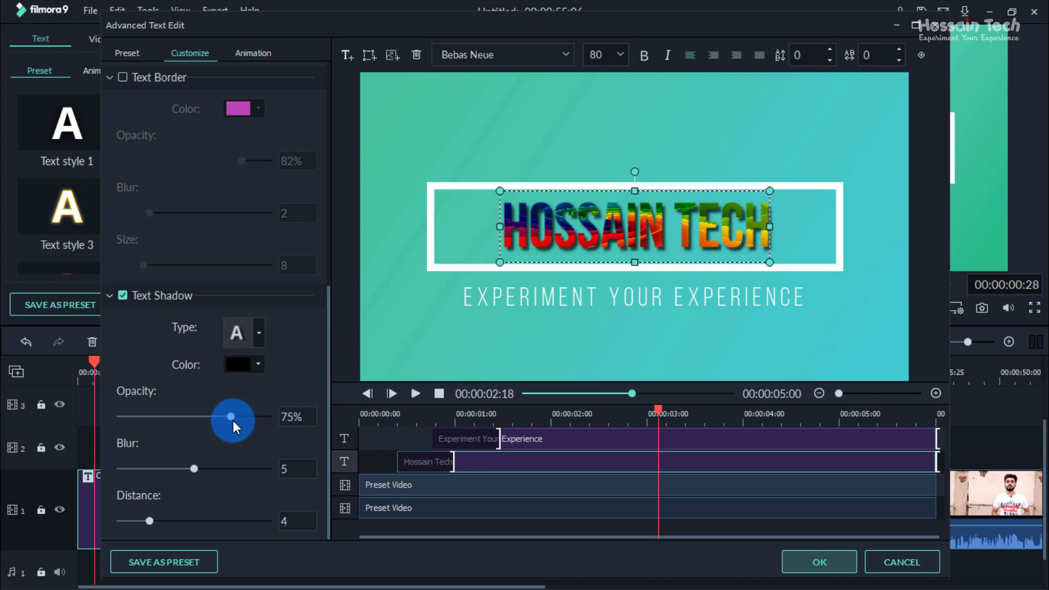
drag(193, 467, 251, 465)
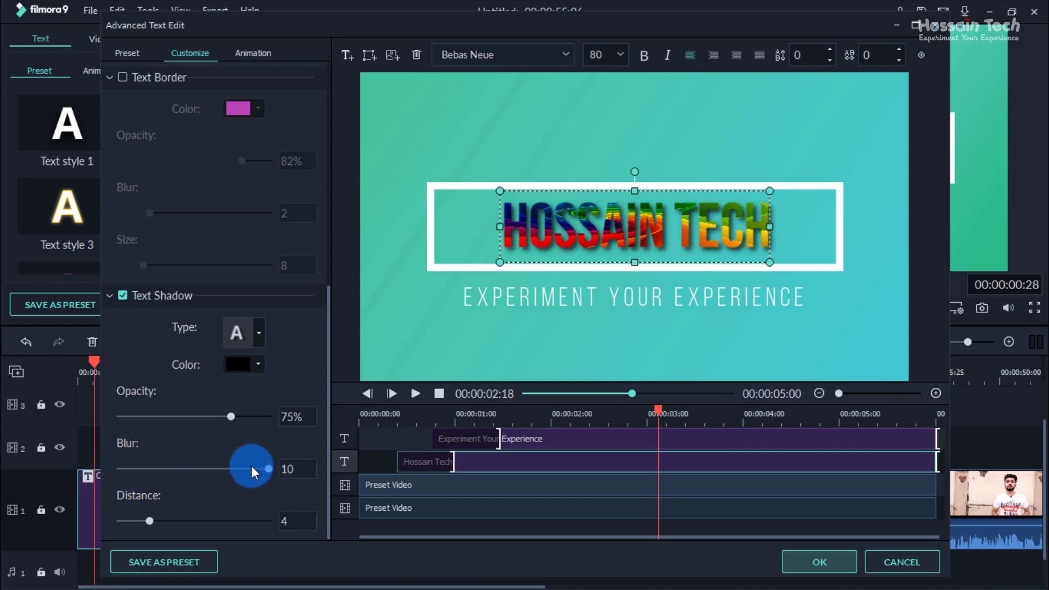
drag(148, 522, 173, 523)
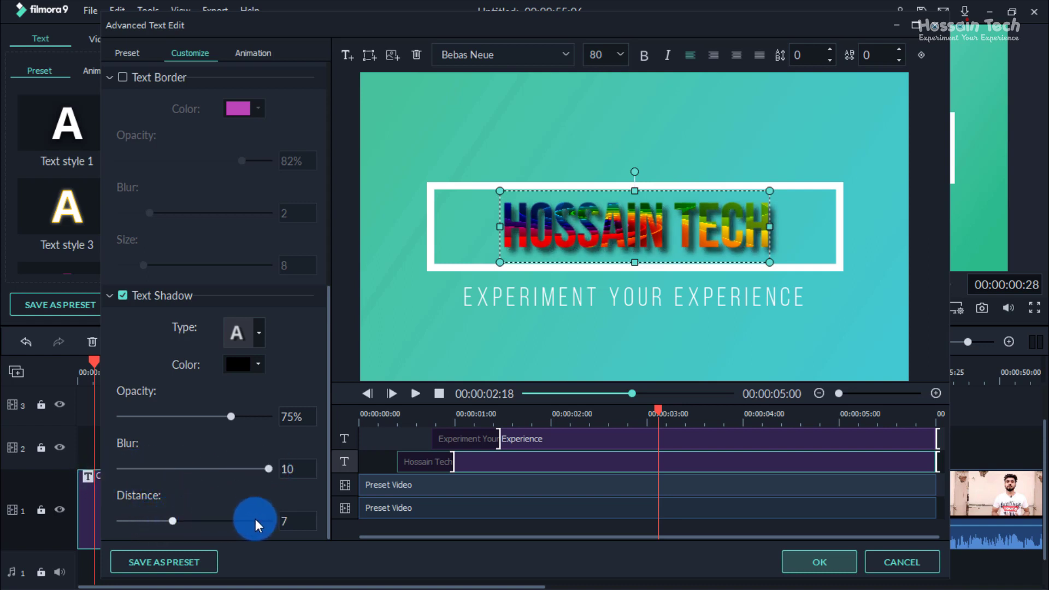
drag(255, 521, 156, 537)
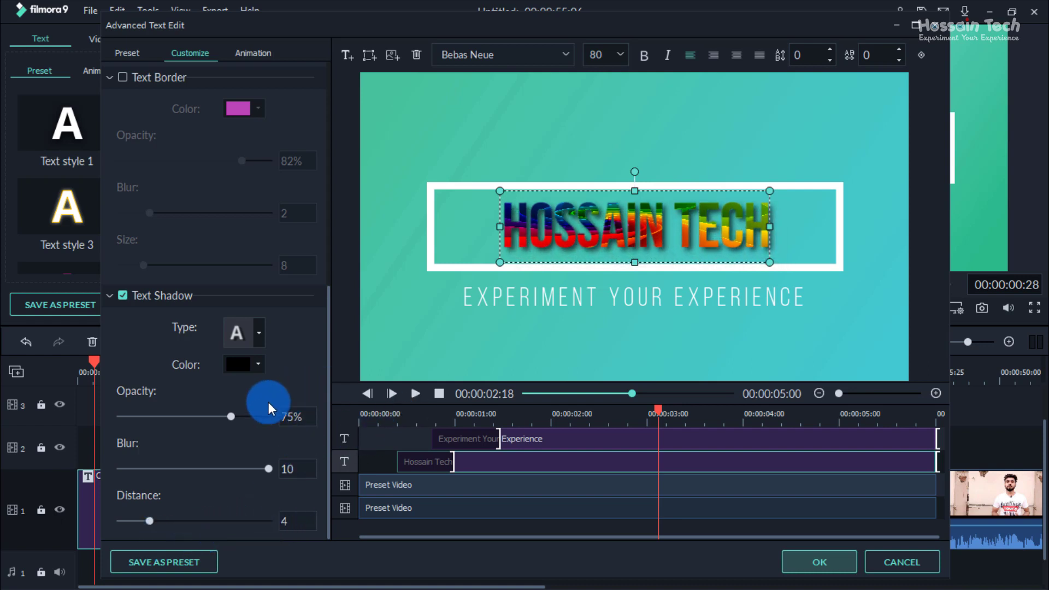
scroll(219, 355, up, 5)
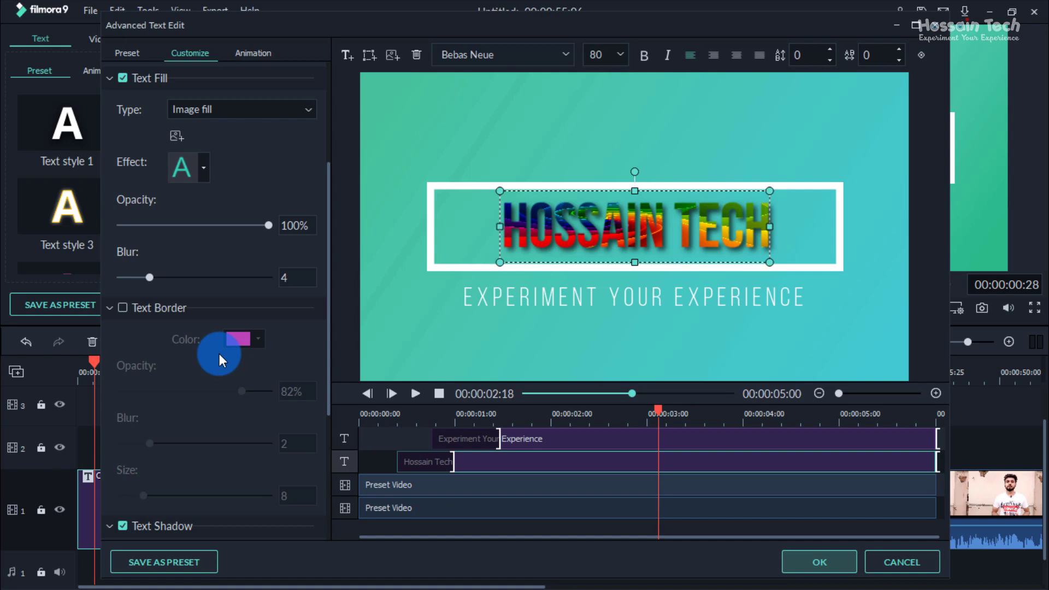
scroll(219, 353, down, 5)
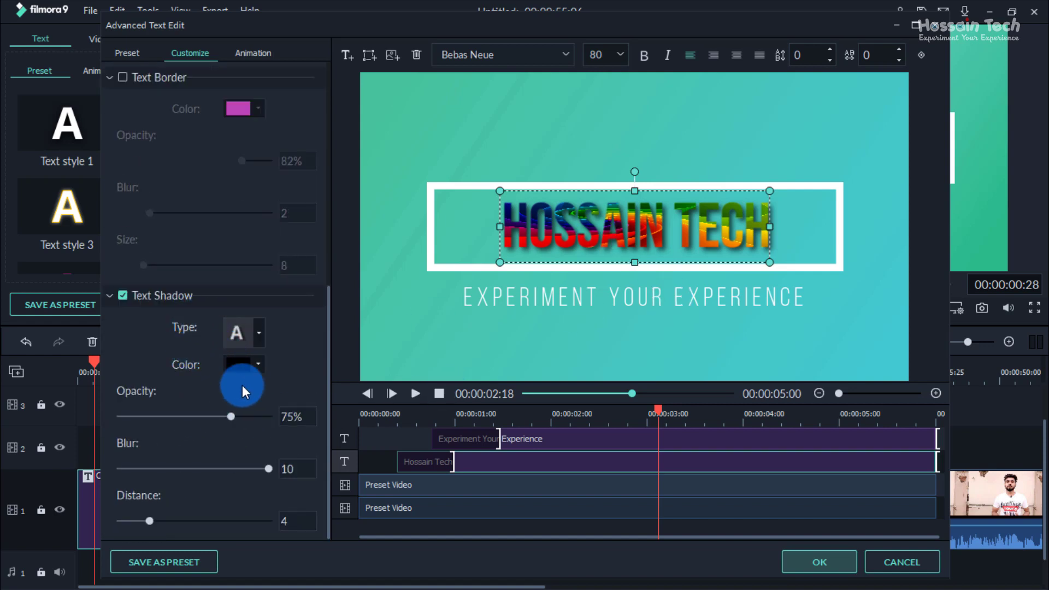
scroll(233, 201, up, 5)
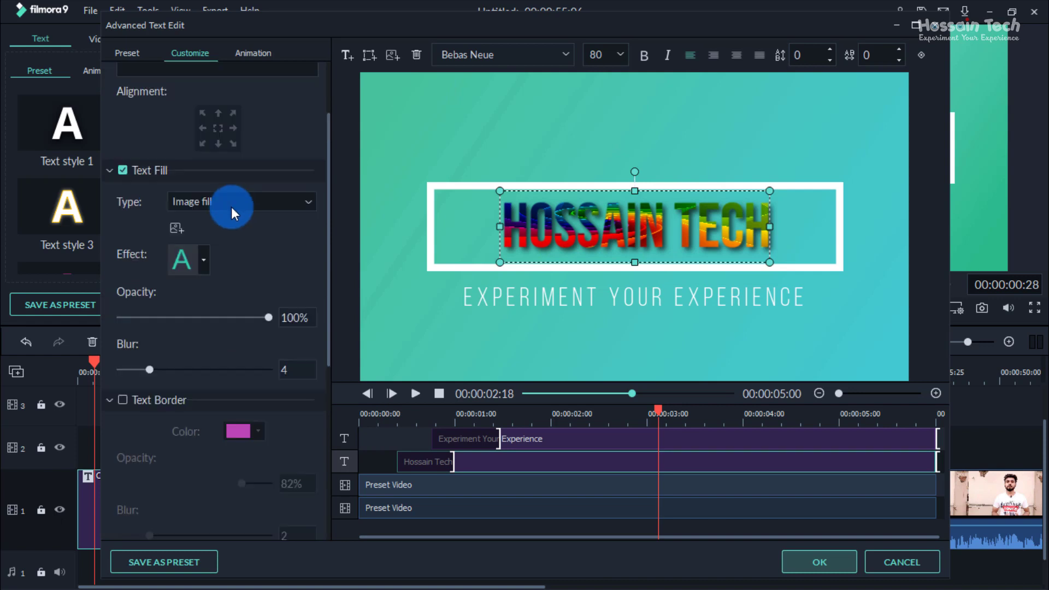
scroll(231, 207, up, 3)
double_click(182, 105)
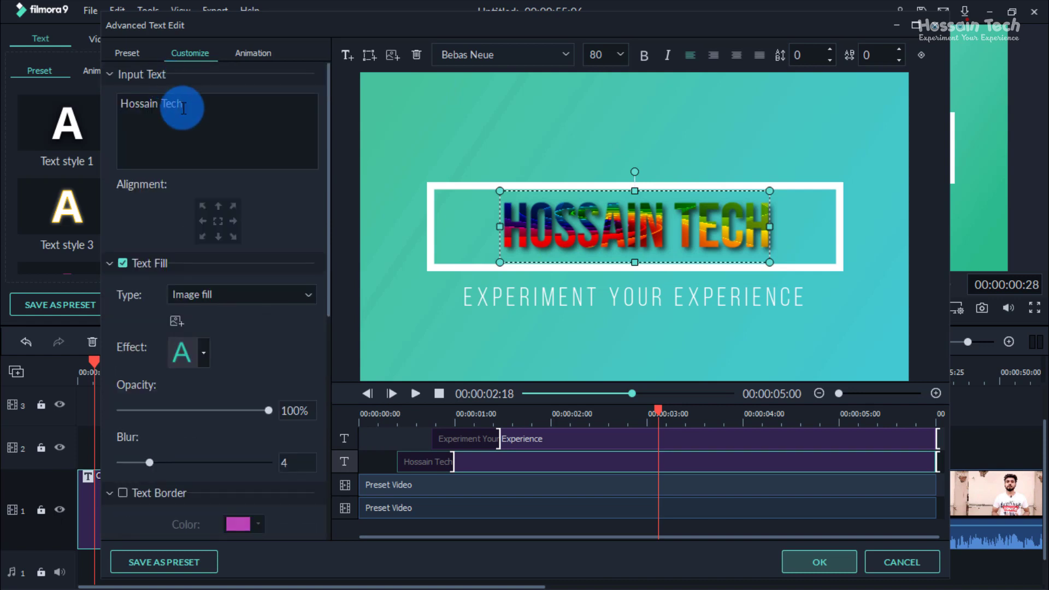
click(195, 70)
Try the Text style 20 and Text style 23 presets on the title, and restore its image fill with shadow
click(124, 54)
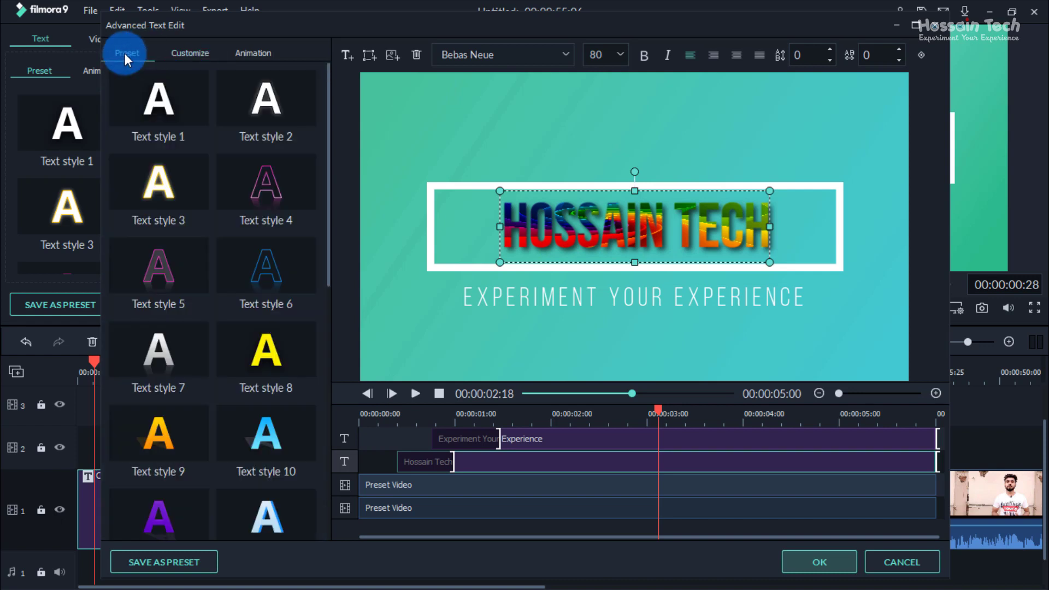
scroll(172, 330, down, 3)
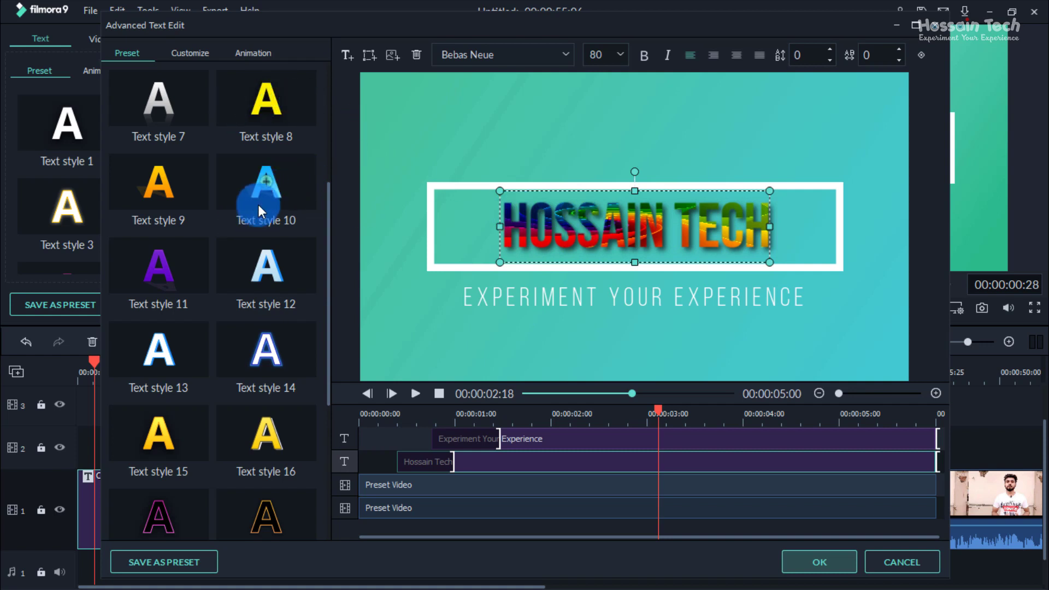
scroll(169, 202, down, 5)
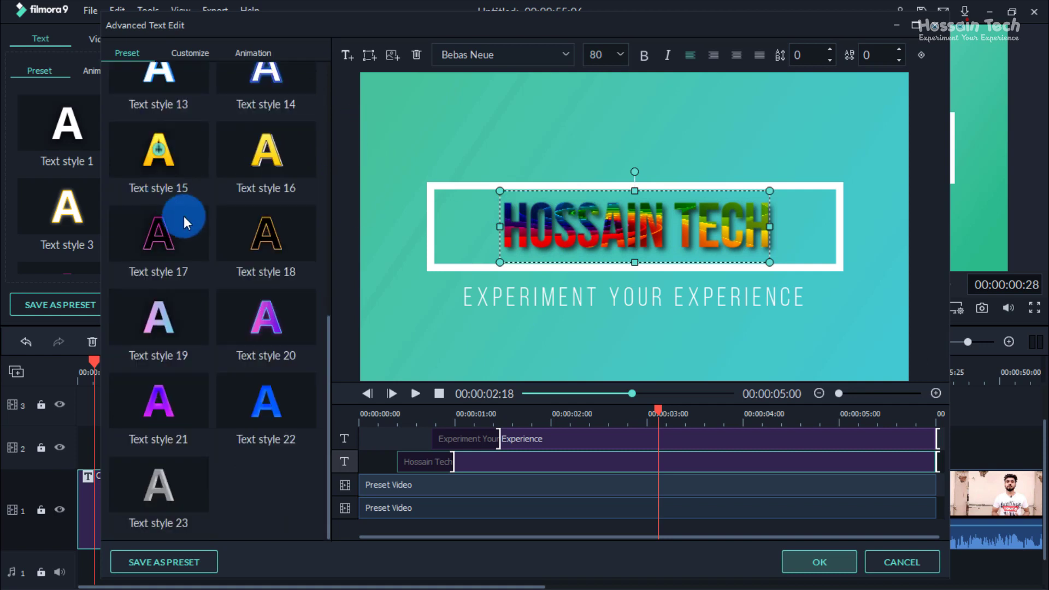
double_click(281, 312)
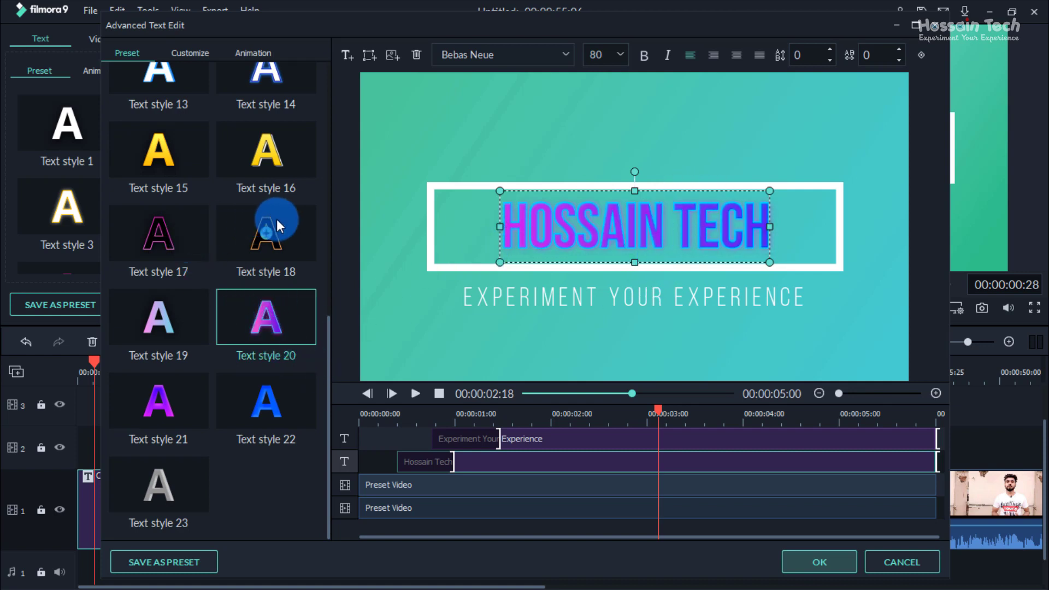
scroll(265, 229, up, 5)
scroll(219, 307, down, 5)
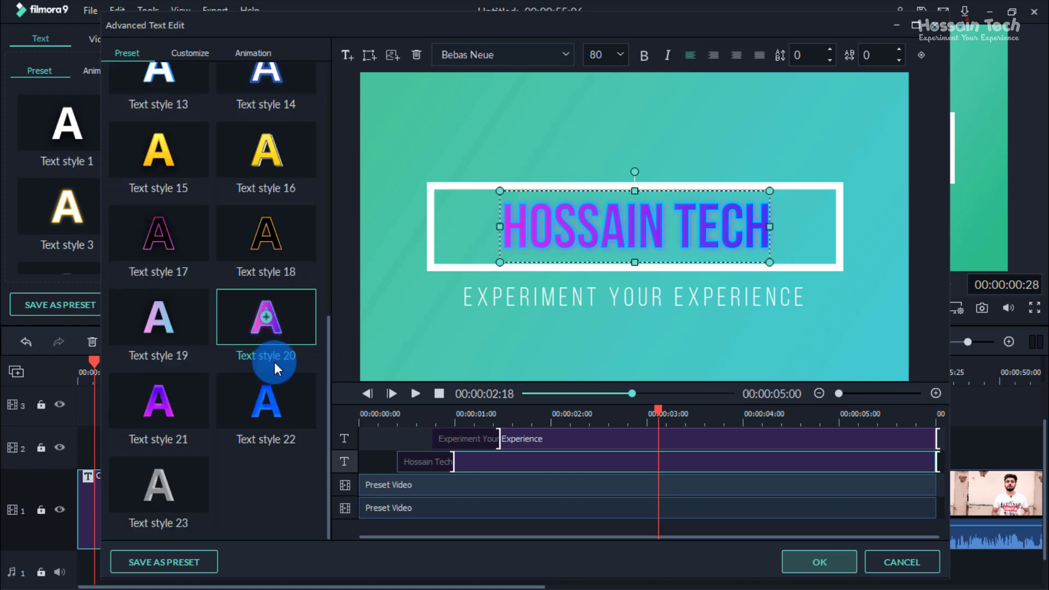
click(174, 468)
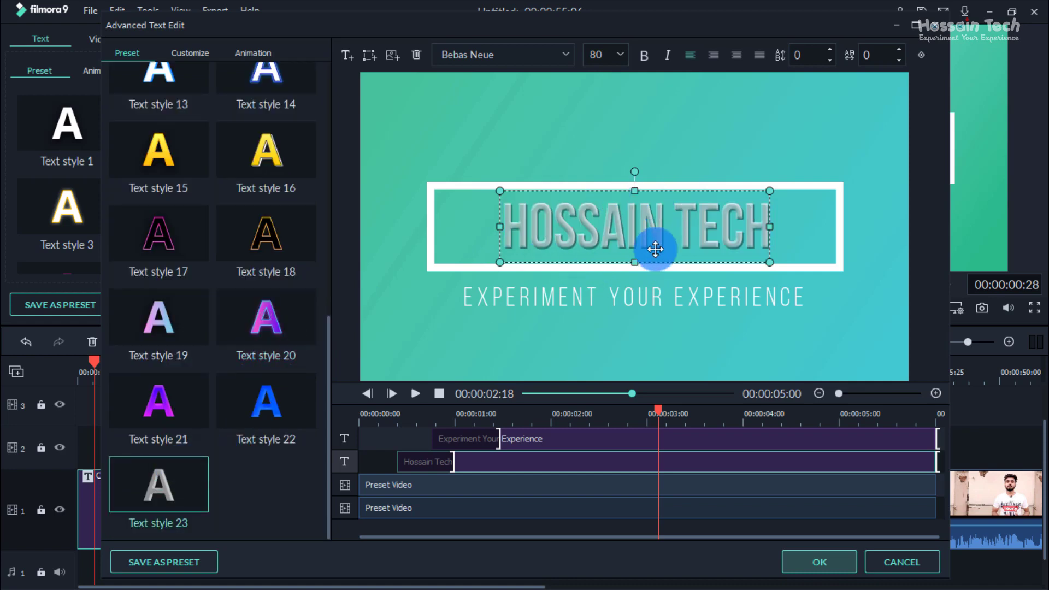
scroll(253, 206, up, 5)
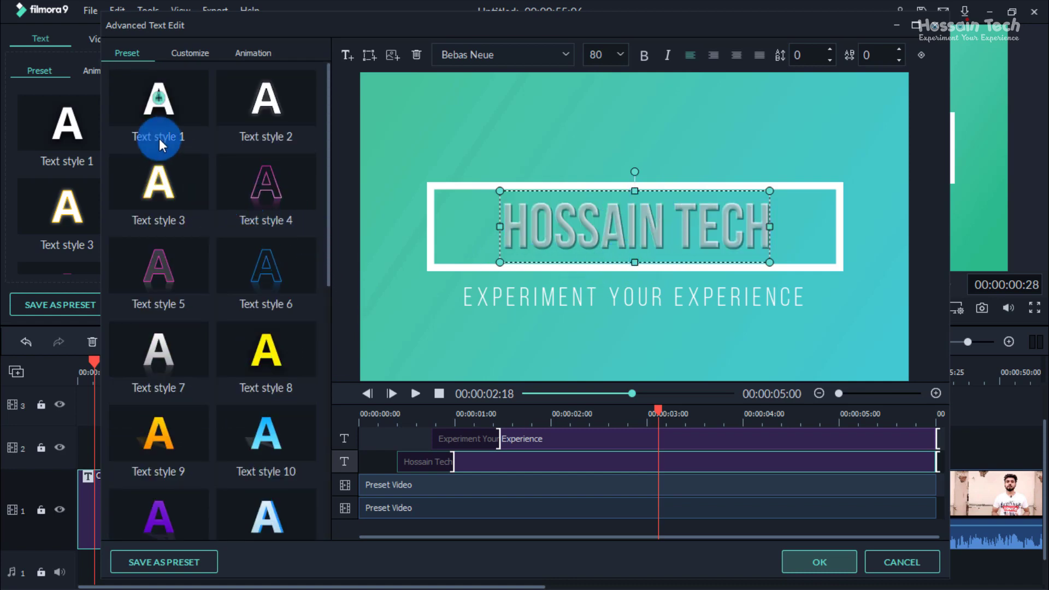
click(194, 53)
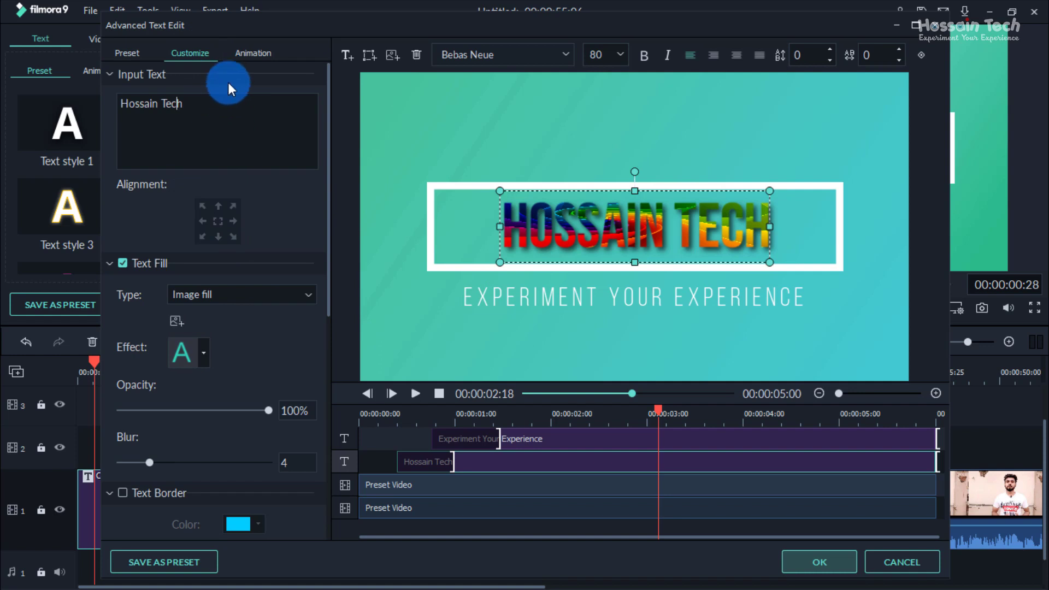
Preview the opener's current text animation by playing it from the beginning and pausing once both text lines are shown
click(255, 53)
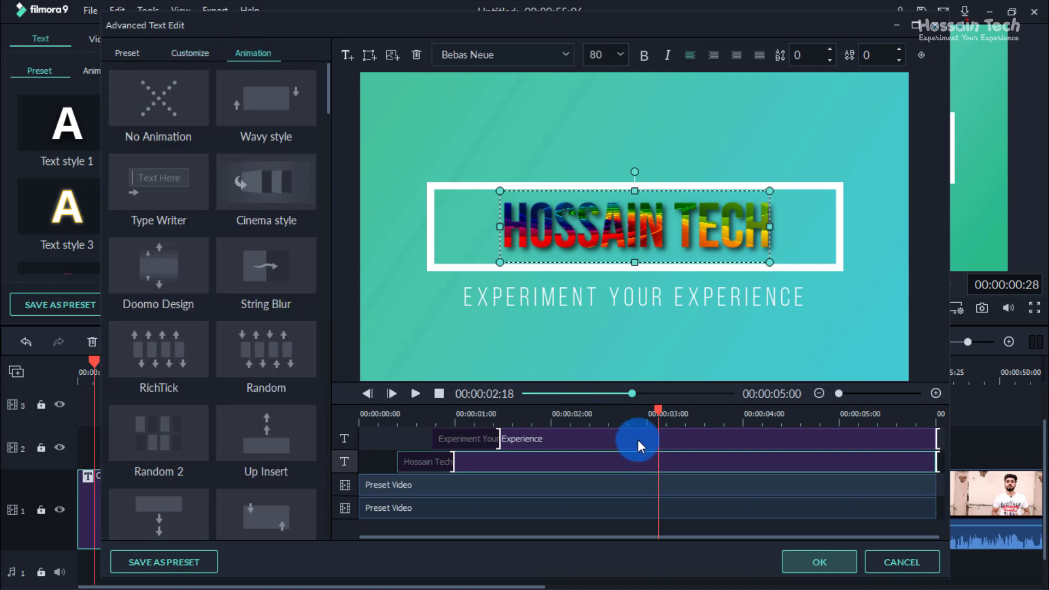
click(661, 410)
drag(661, 408, 330, 461)
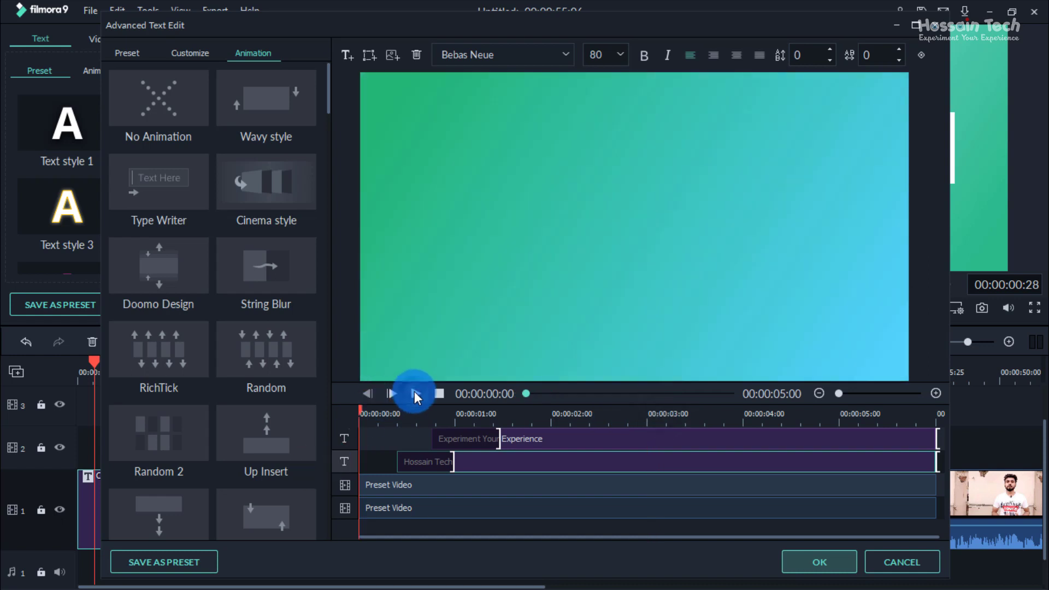
click(414, 392)
click(519, 286)
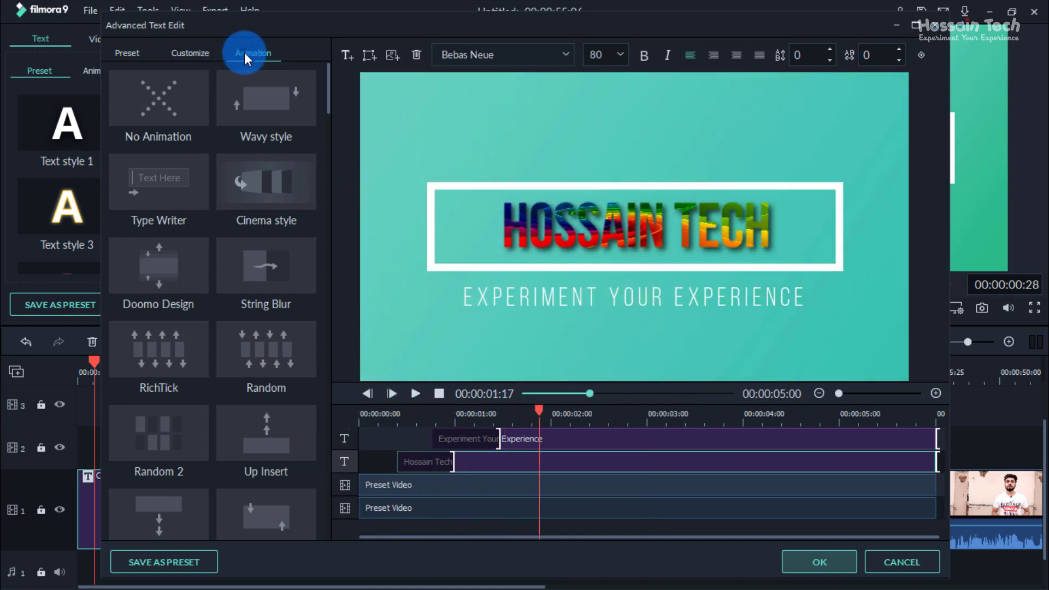
Look through the text animations, apply Spin 3 to the "Hossain Tech" title and preview it from the beginning
mouse_move(309, 103)
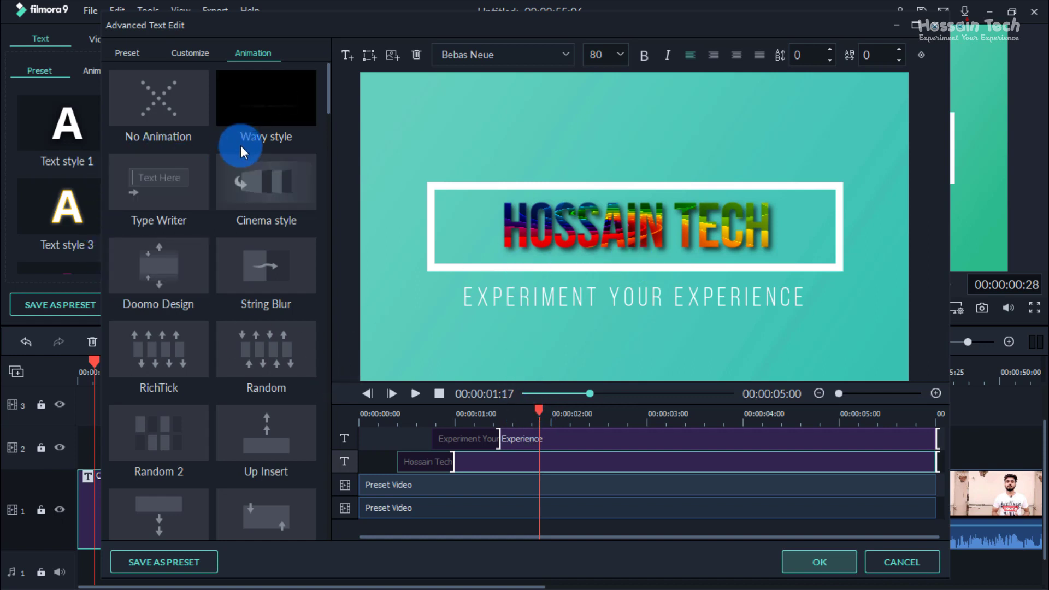
scroll(241, 206, down, 5)
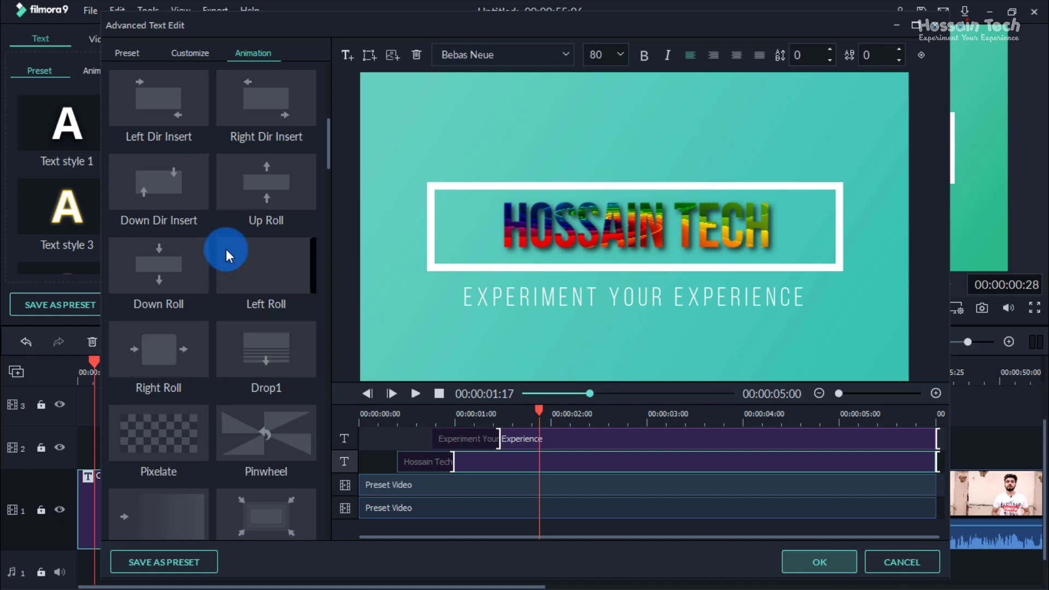
scroll(235, 251, down, 5)
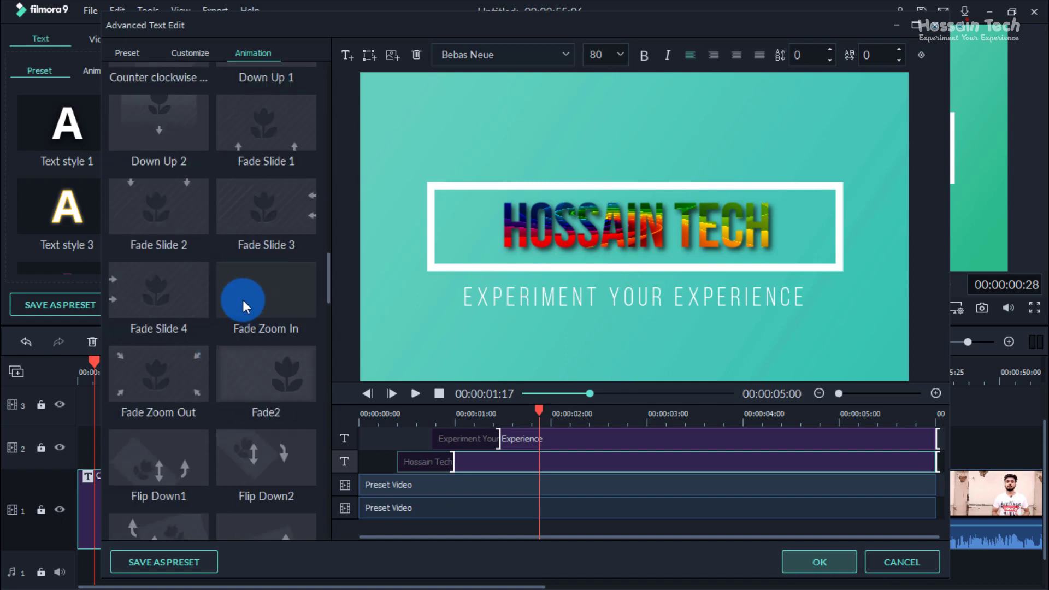
scroll(241, 372, down, 5)
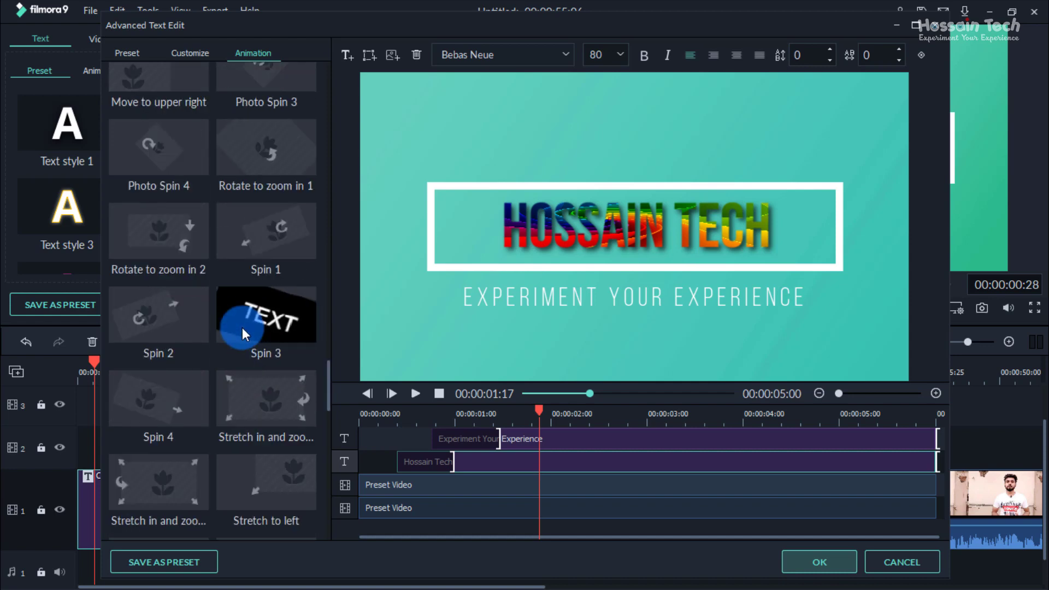
double_click(277, 314)
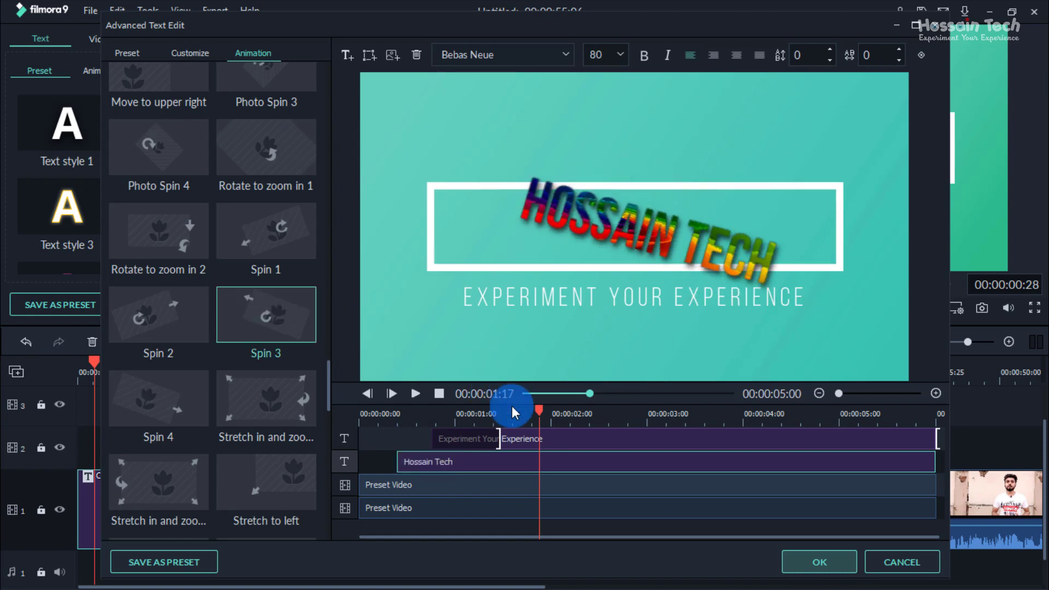
drag(531, 407, 346, 418)
click(415, 394)
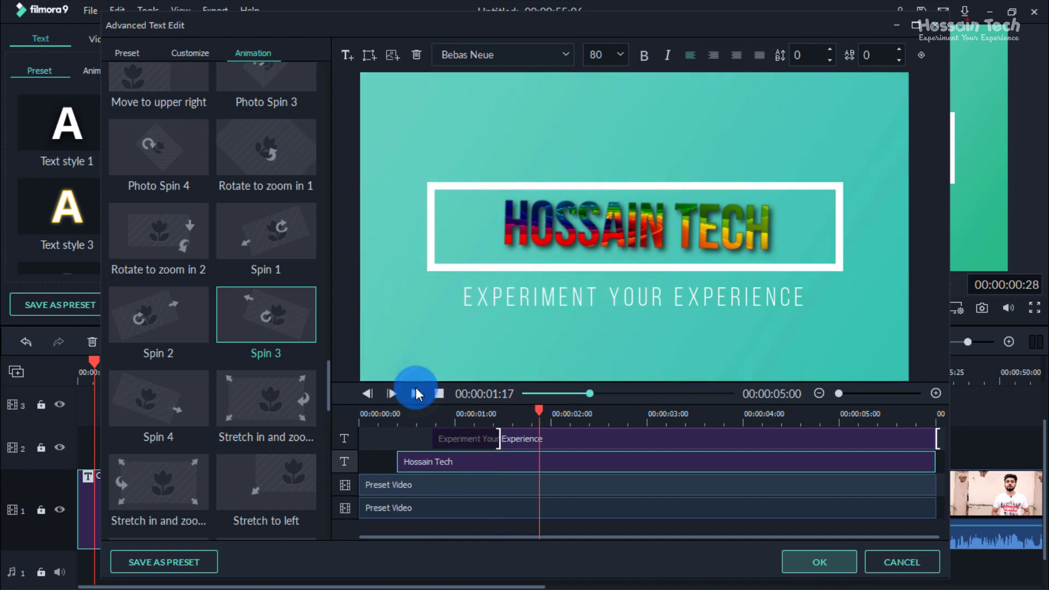
Apply the Wavy style animation to the "Experiment Your Experience" tagline and check how it plays
scroll(333, 230, up, 10)
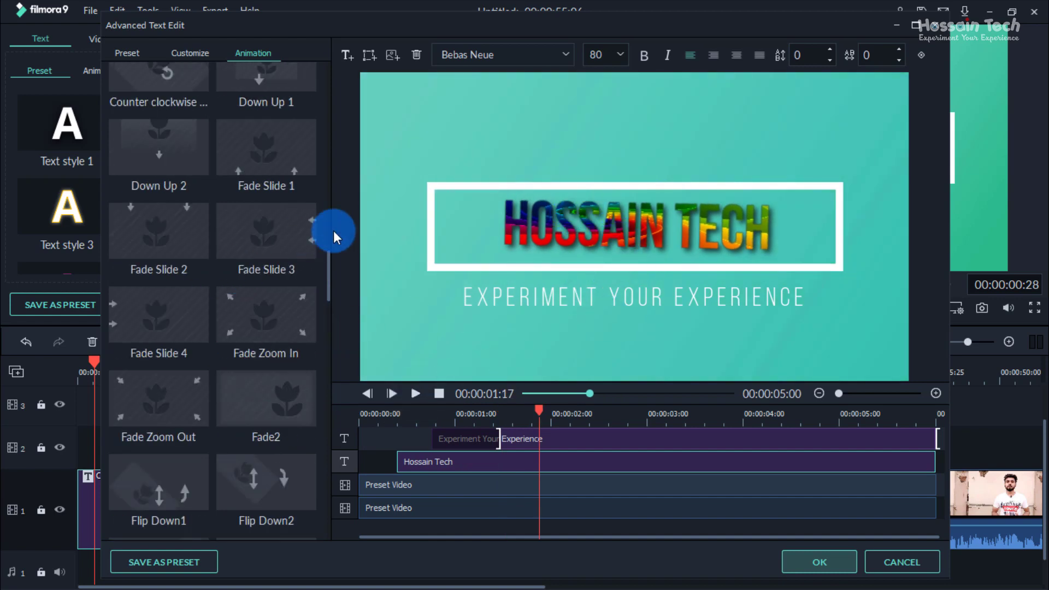
click(569, 218)
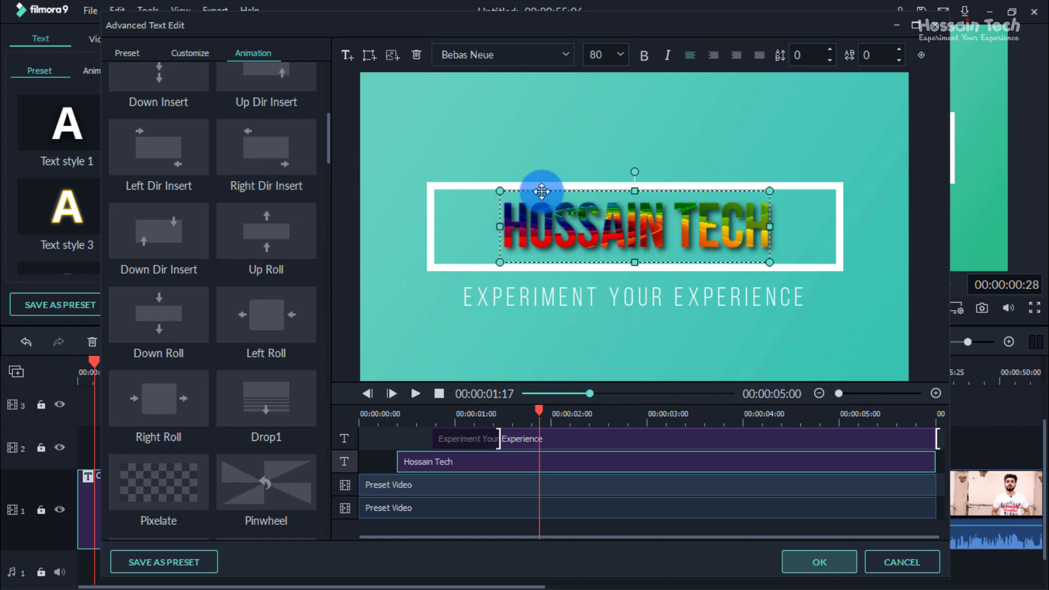
click(552, 299)
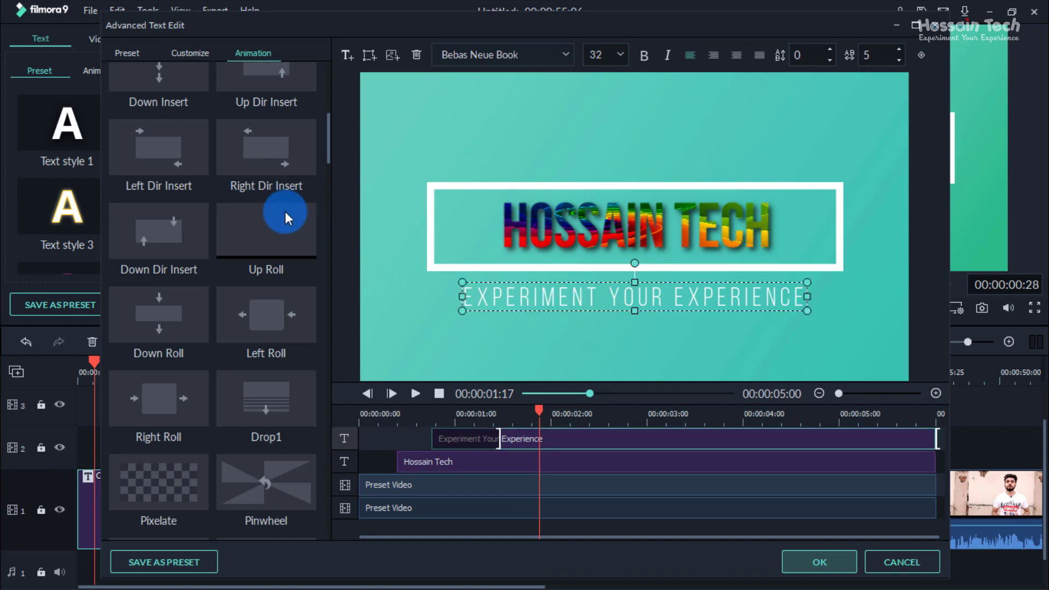
scroll(286, 212, up, 5)
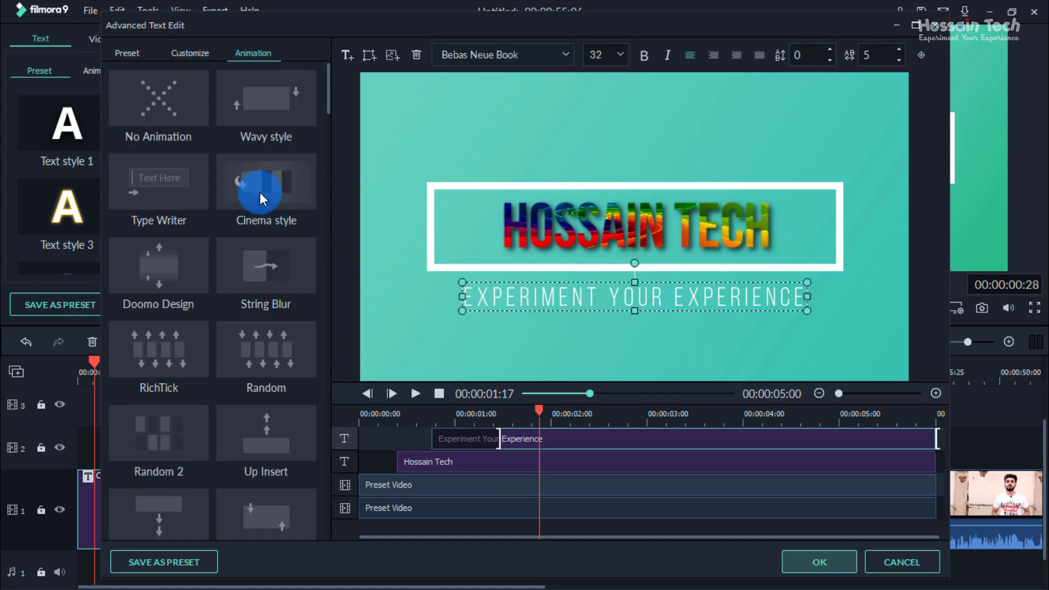
click(276, 107)
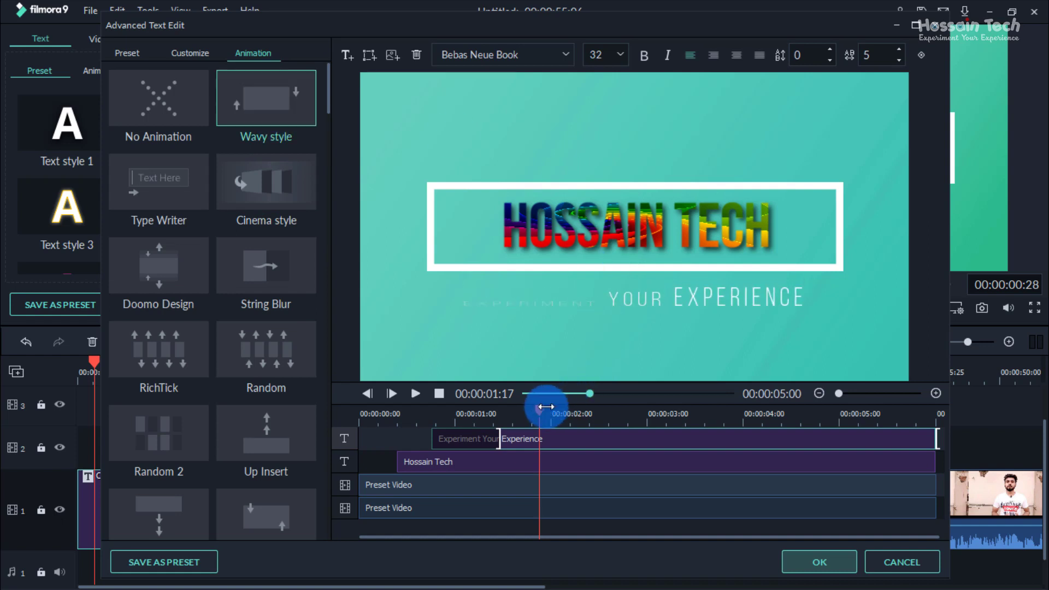
drag(539, 409, 549, 453)
scroll(241, 289, down, 10)
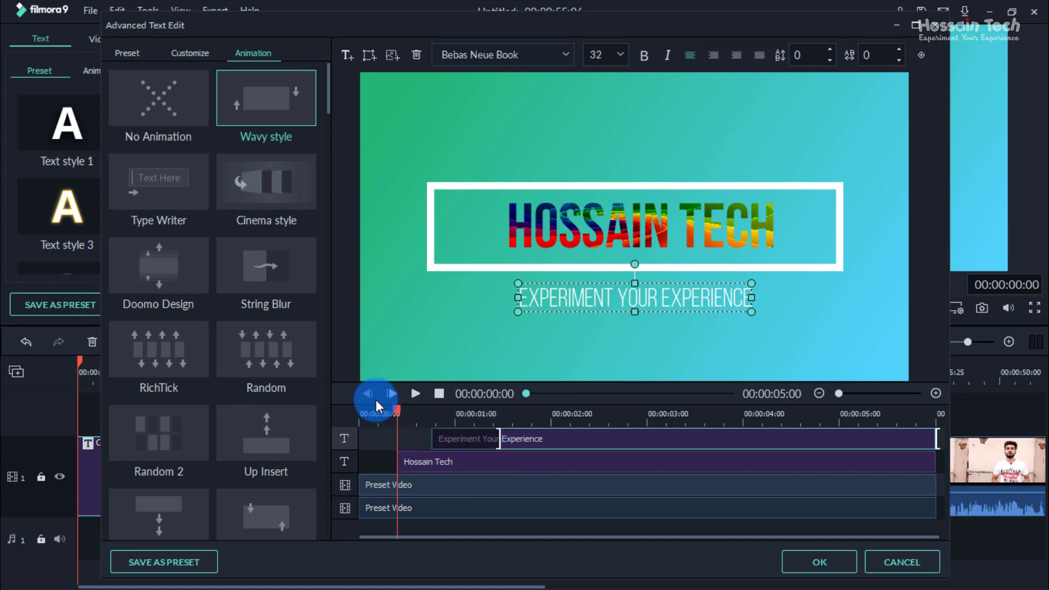
Try a longer entrance animation on the tagline, shorten it again and play the opener to check its speed
drag(398, 410, 435, 422)
drag(500, 435, 554, 416)
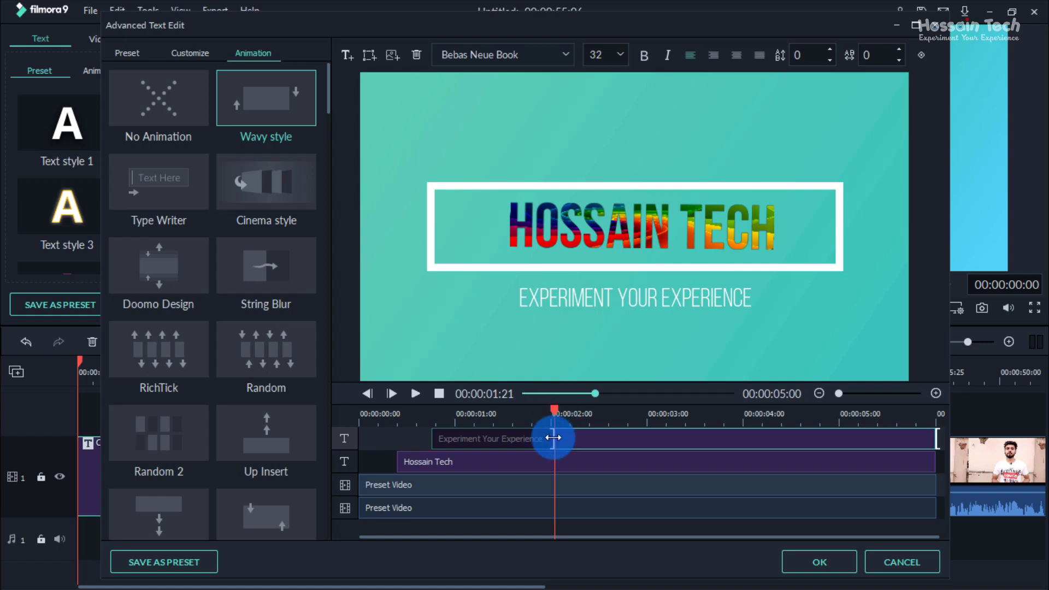
drag(535, 439, 436, 426)
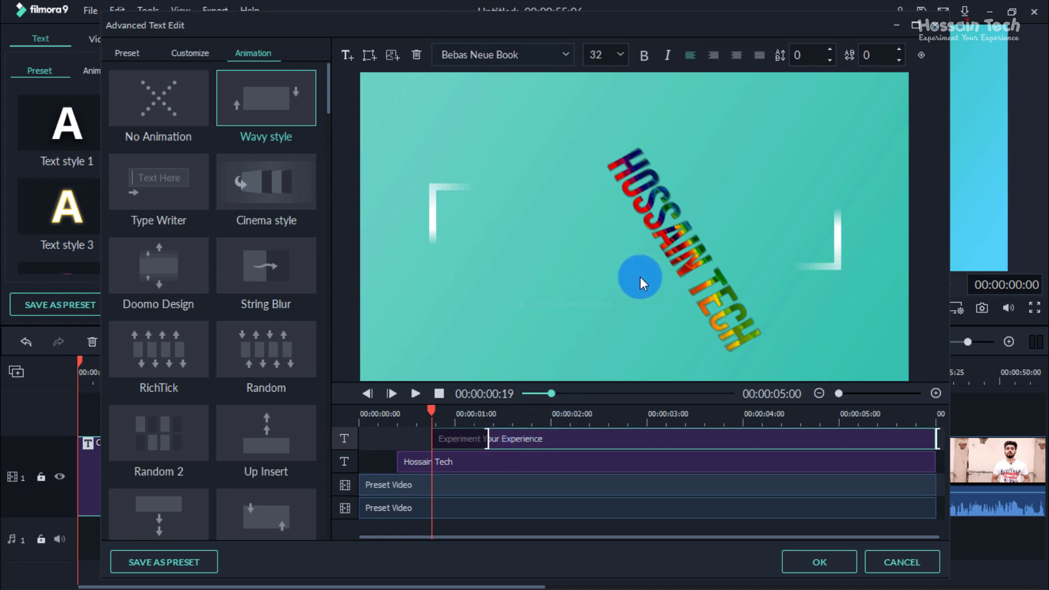
click(418, 391)
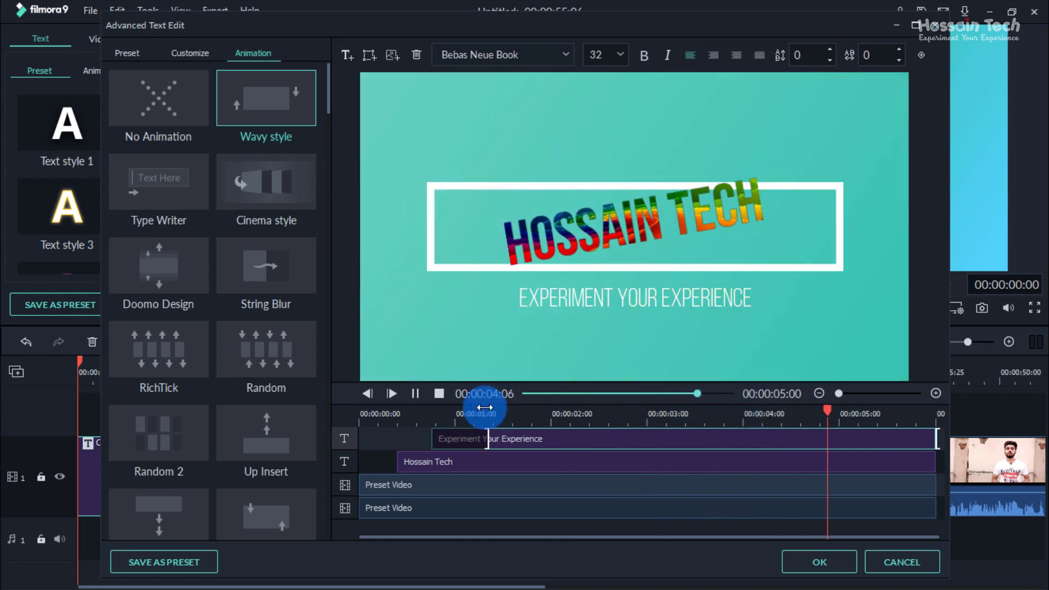
click(416, 392)
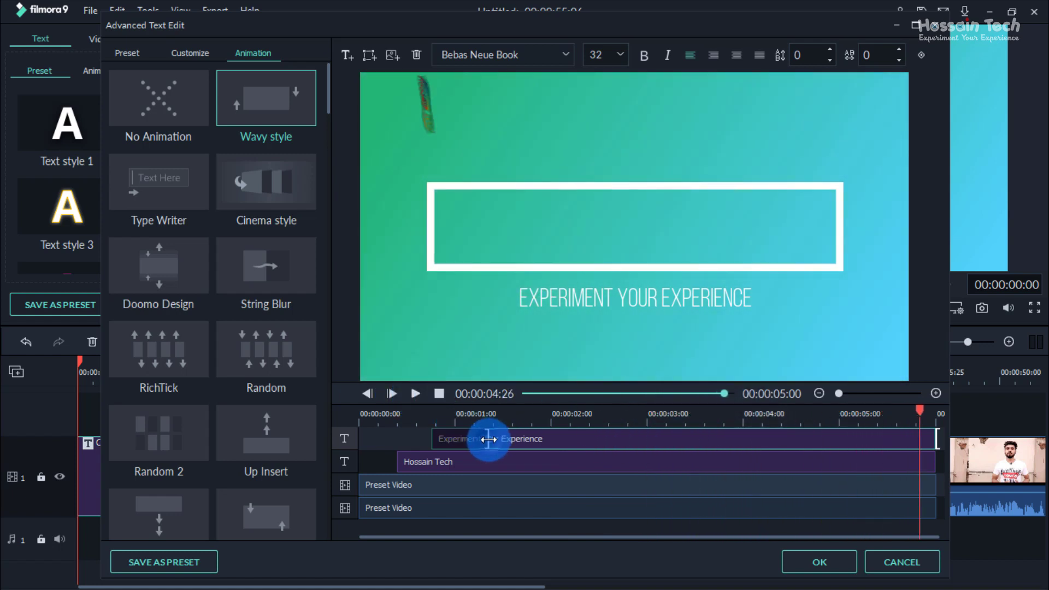
Stretch the tagline's entrance animation to roughly the middle of the clip and play the opener to compare the slower speed
drag(487, 438, 432, 401)
click(413, 394)
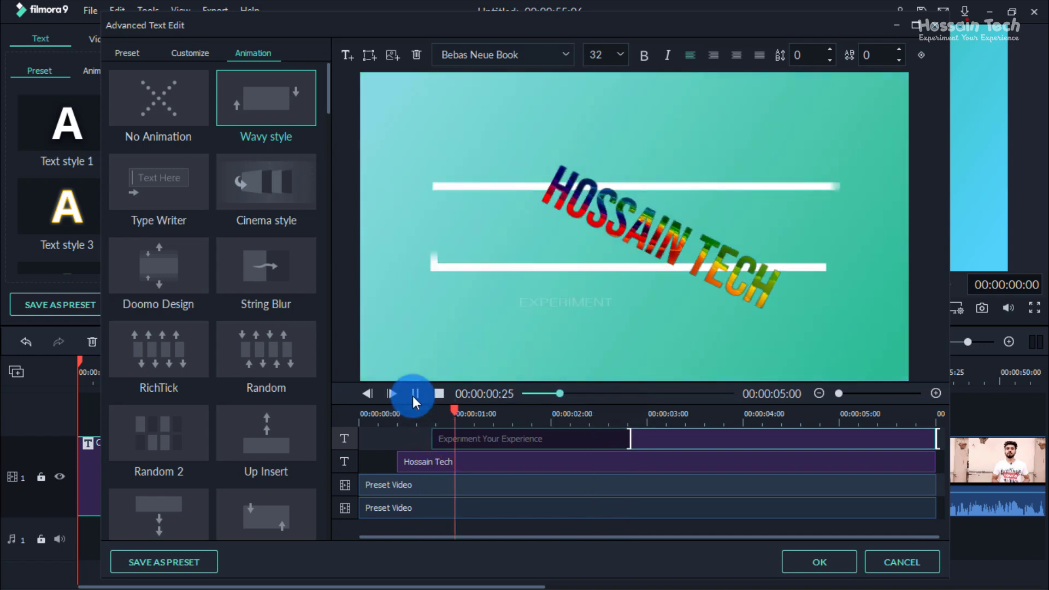
click(664, 415)
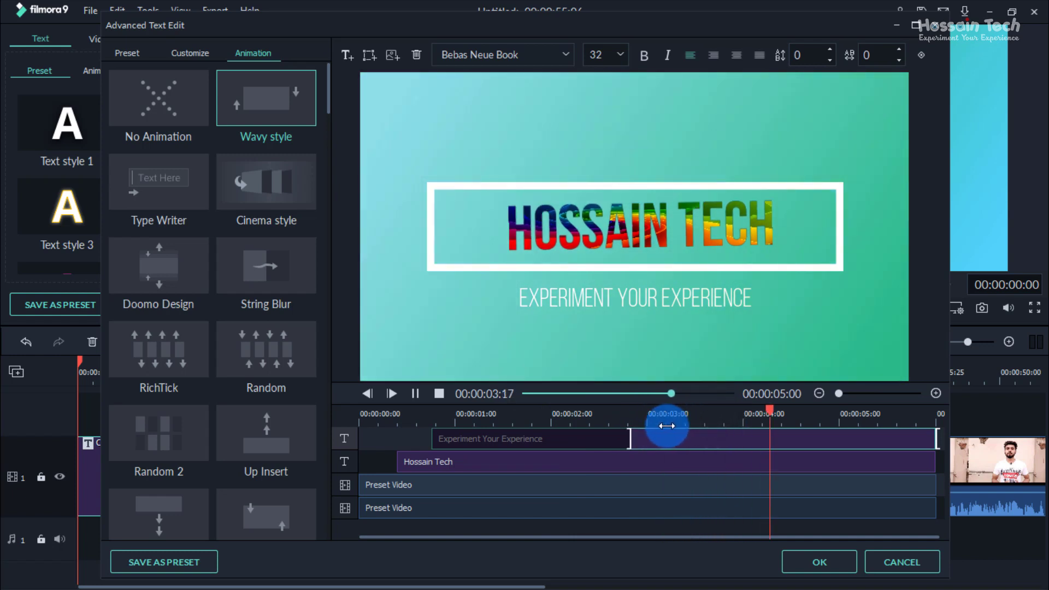
click(416, 394)
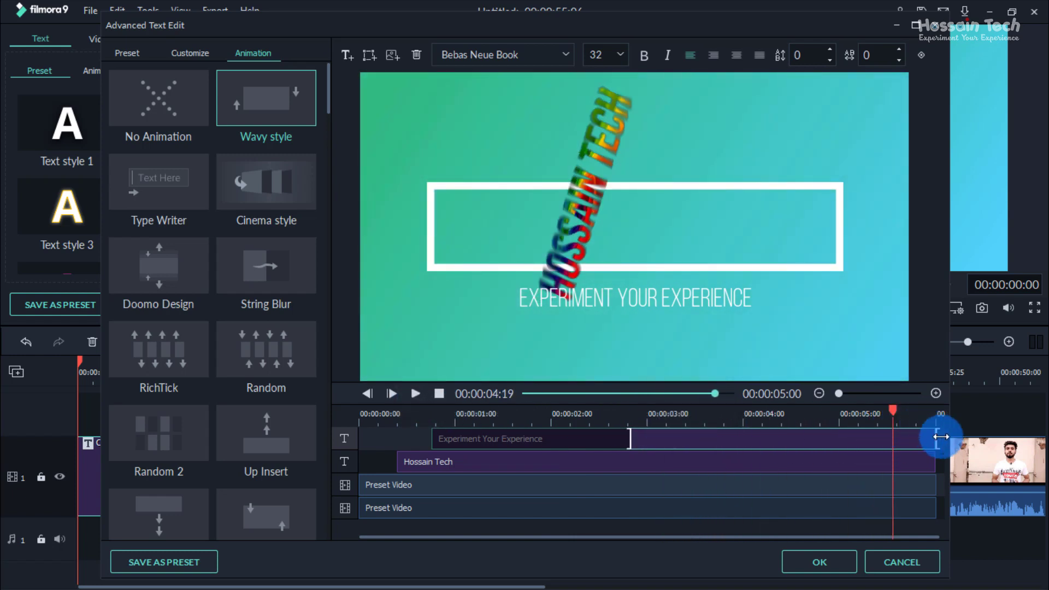
Start the tagline's exit animation at about 00:00:03:11, shorten its entrance animation and scrub through both
drag(937, 439, 743, 445)
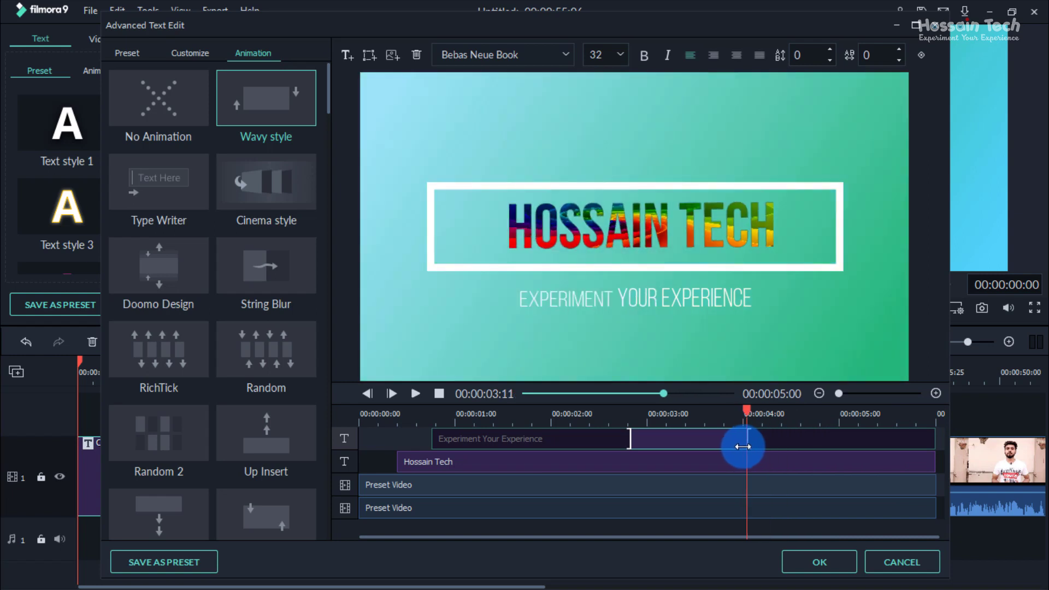
drag(745, 409, 889, 413)
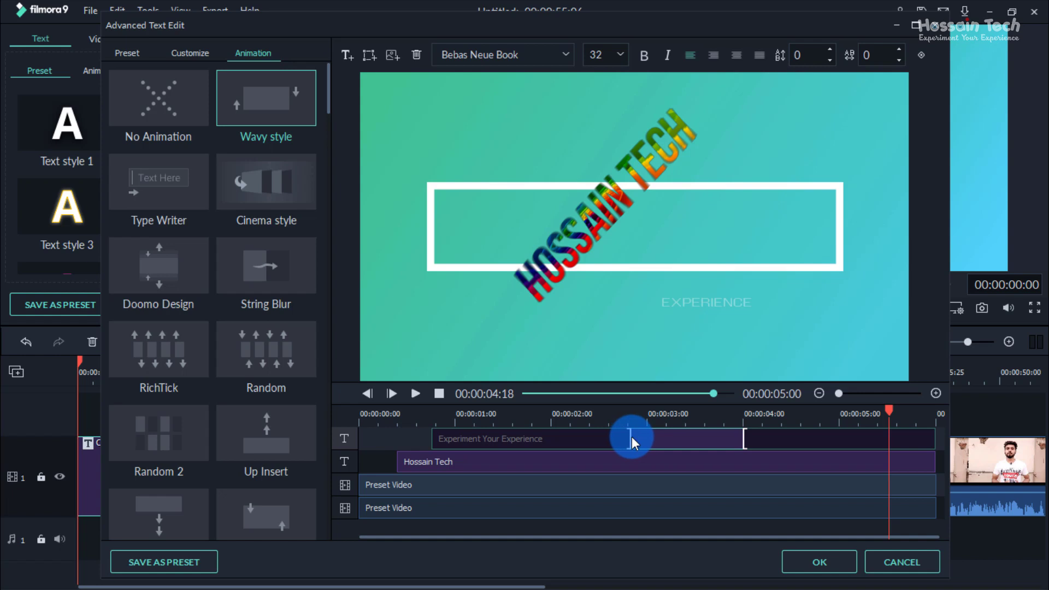
drag(631, 437, 485, 418)
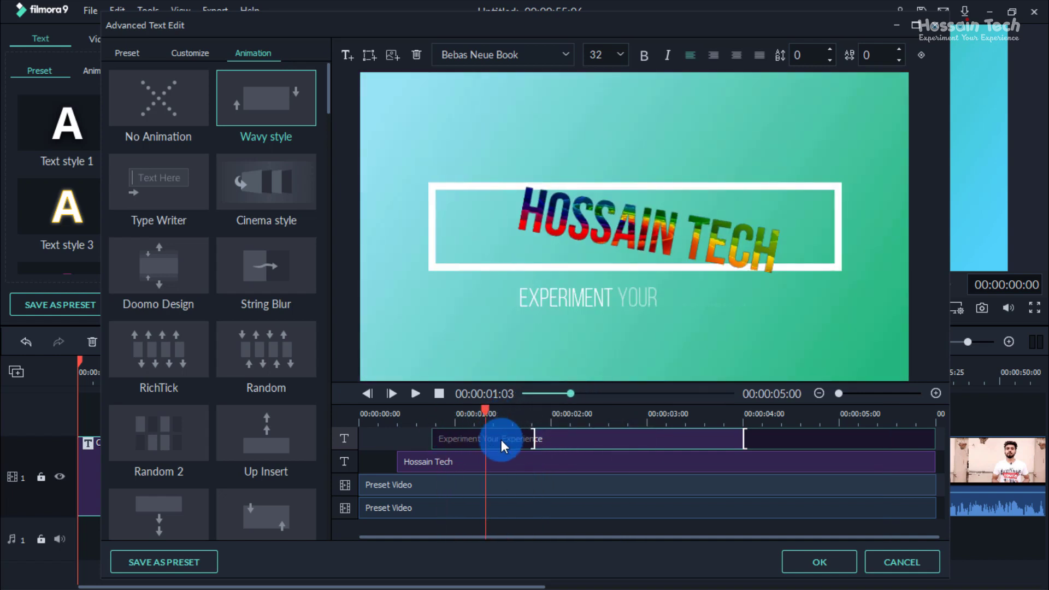
Replace the animation on the "Hossain Tech" title with Cinema style
click(454, 463)
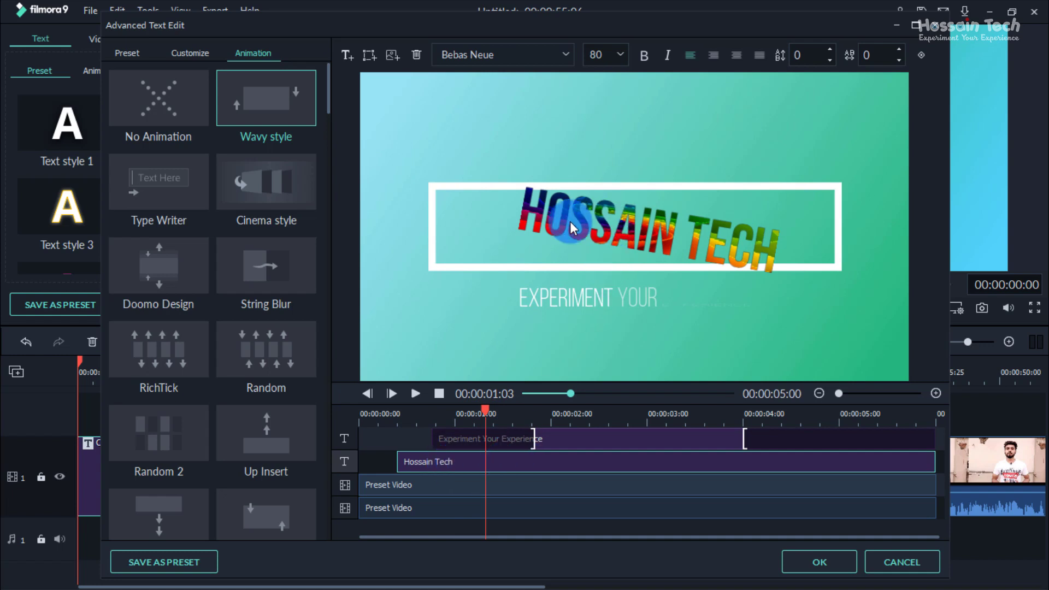
scroll(296, 276, down, 5)
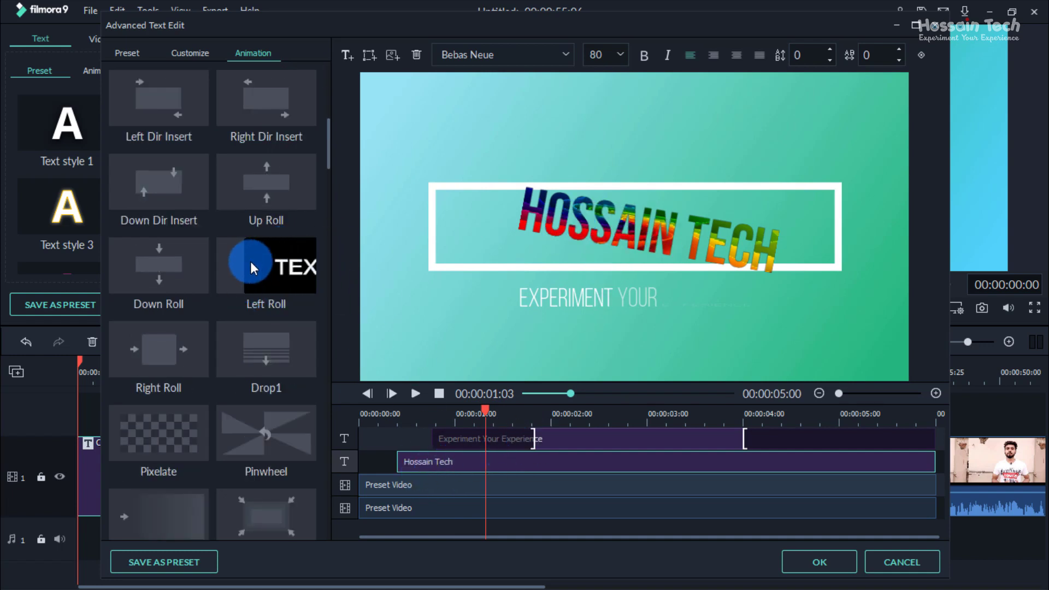
scroll(260, 274, up, 5)
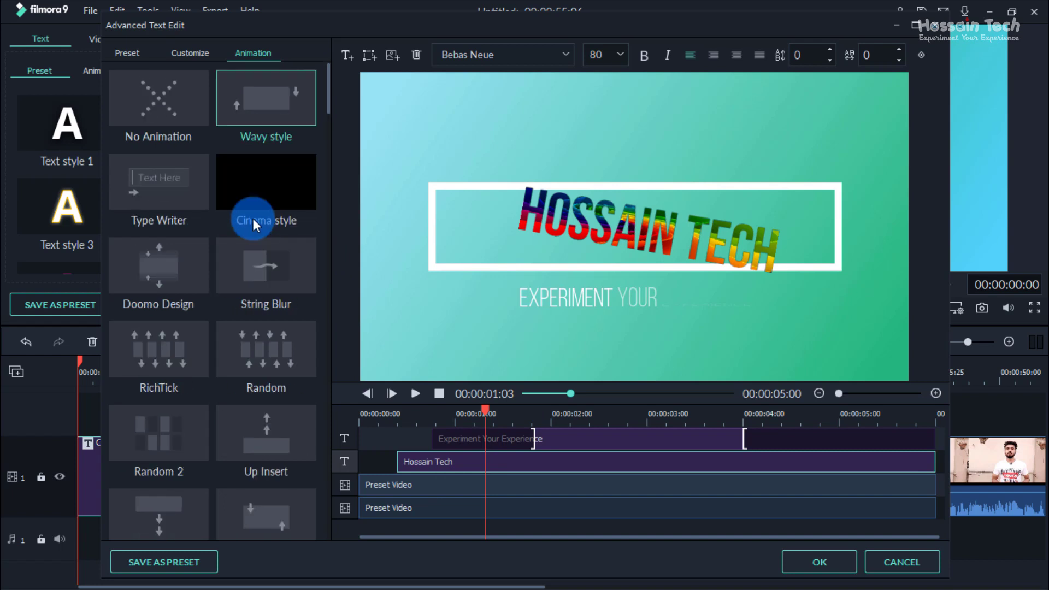
click(251, 186)
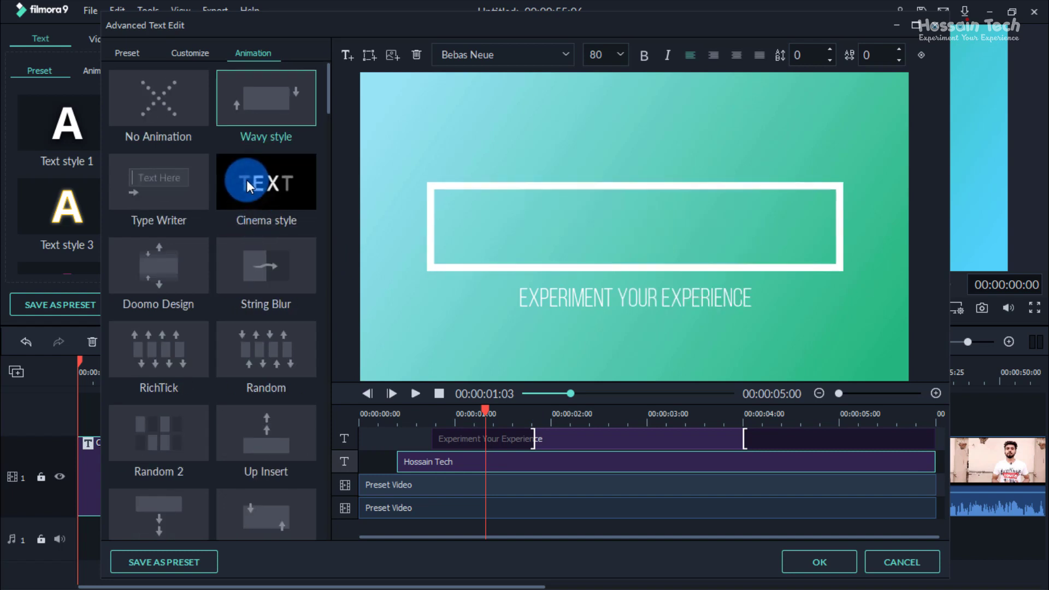
click(414, 364)
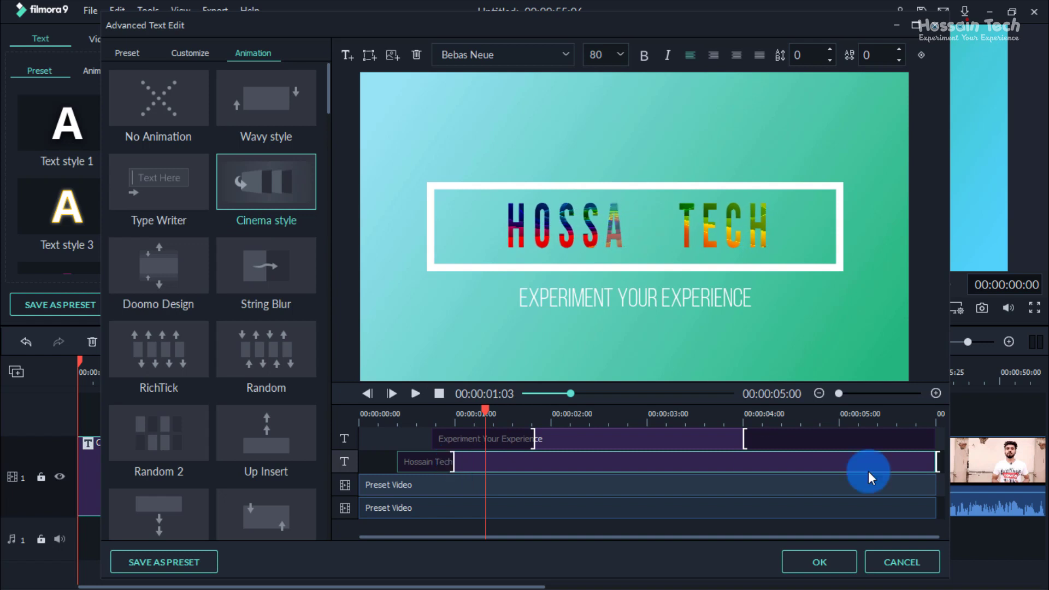
Start the "Hossain Tech" title's exit animation shortly before the clip's end and scrub through the opener to check it
drag(938, 470, 875, 463)
mouse_move(874, 414)
mouse_down()
mouse_move(438, 428)
mouse_move(397, 480)
mouse_up()
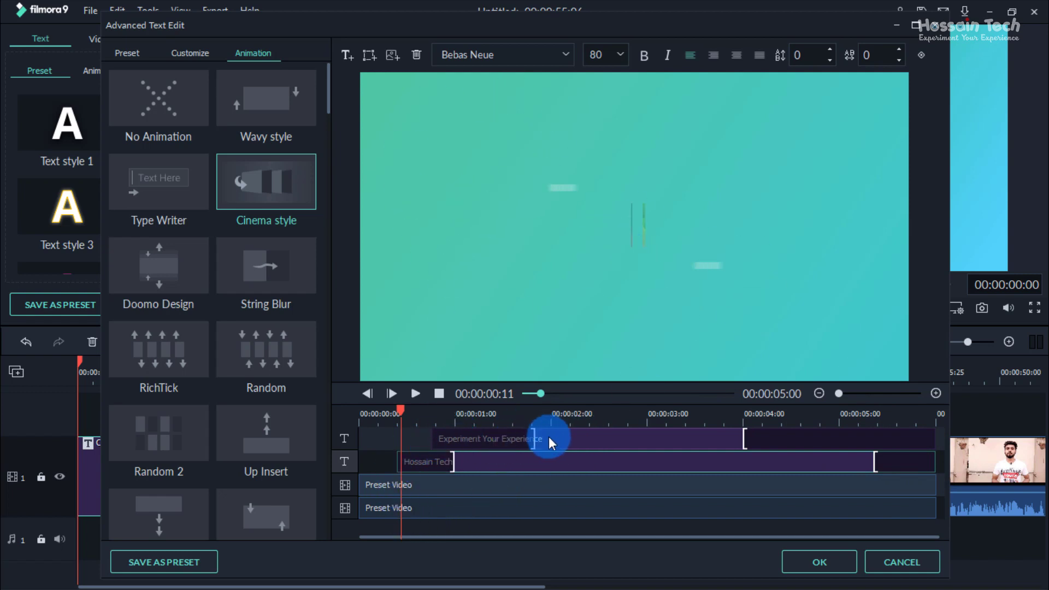
drag(365, 412, 475, 410)
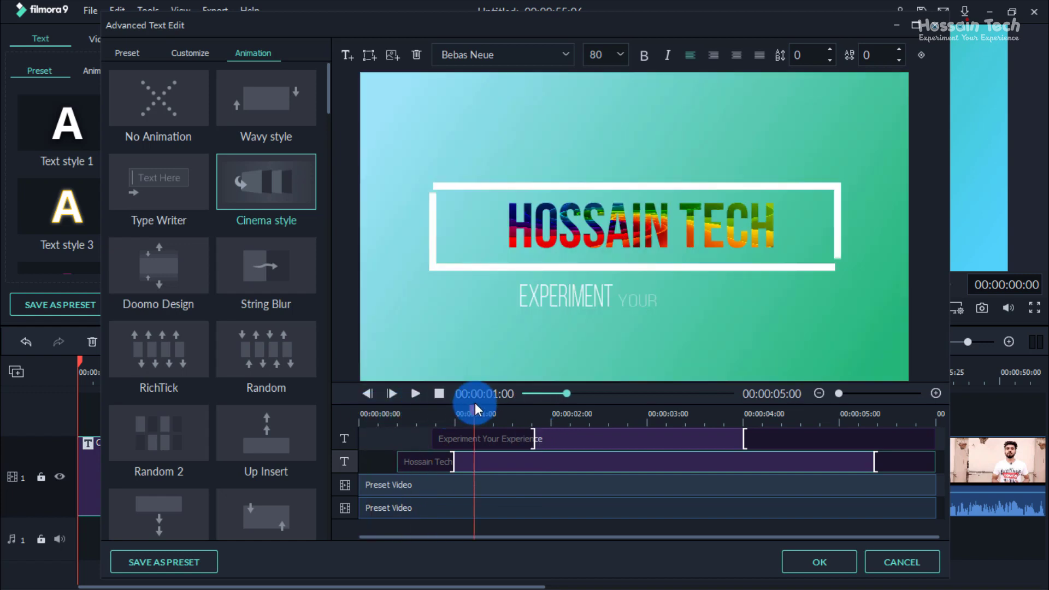
Add a new text box to the opener, place it above the "Hossain Tech" title and change its text to "HT"
click(630, 244)
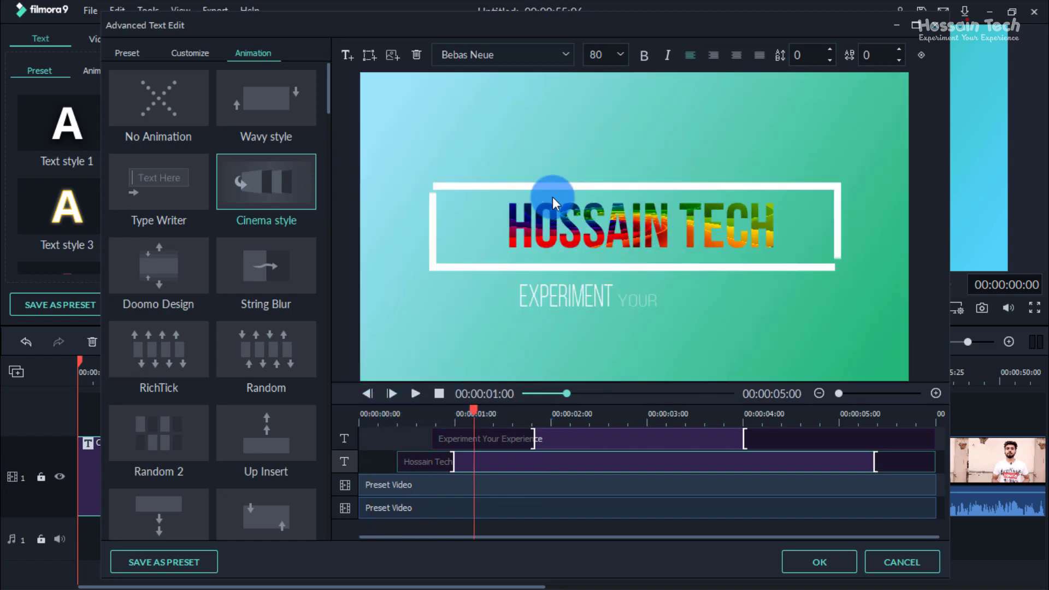
click(346, 54)
click(484, 352)
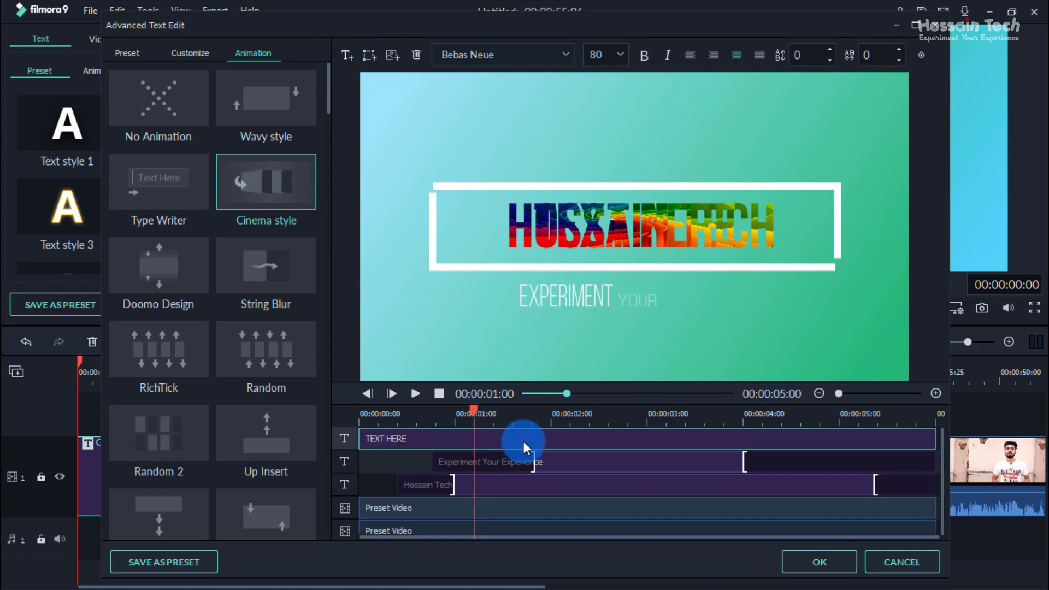
click(379, 446)
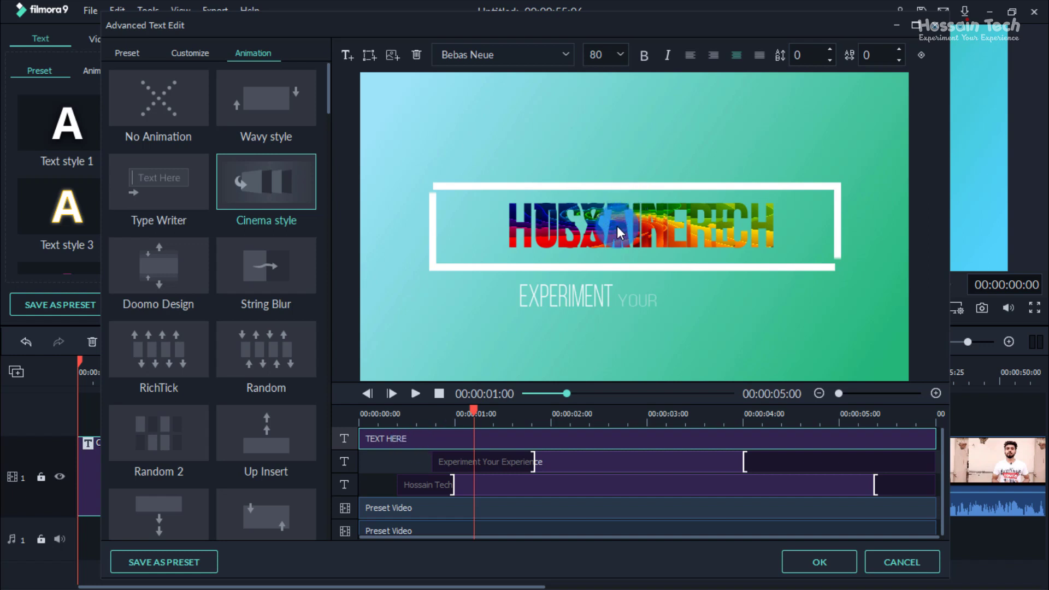
drag(617, 225, 600, 147)
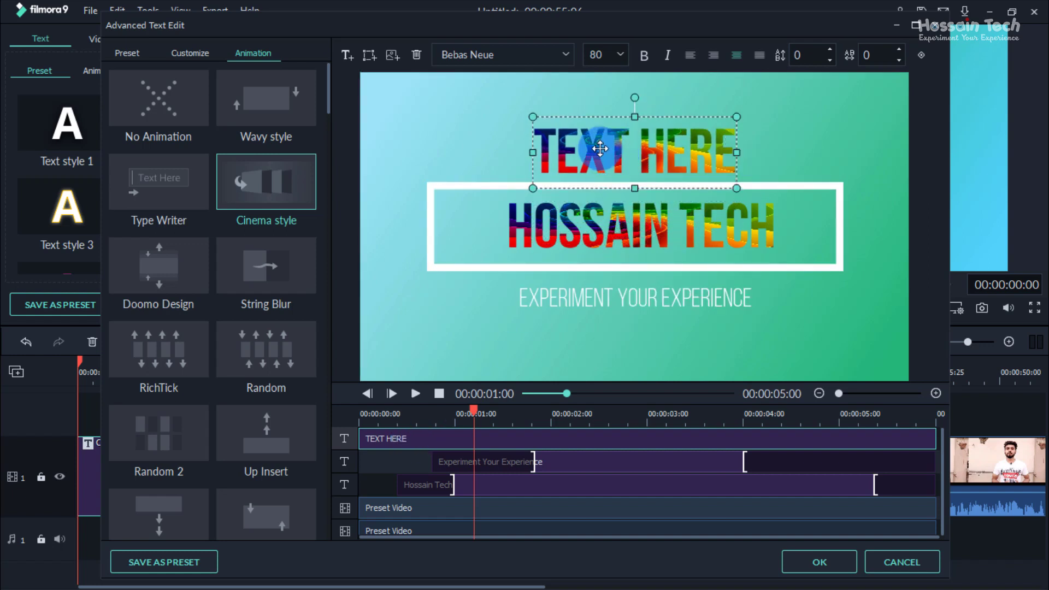
double_click(628, 159)
text(HT)
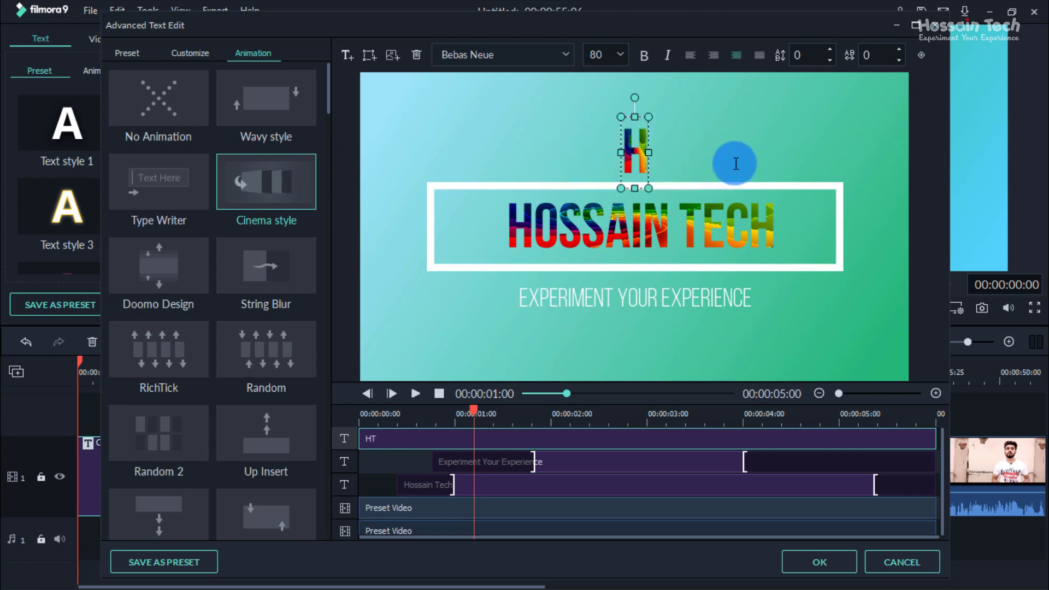
Add a rectangle shape to the opener, move it beside the "HT" text and delete it again
click(370, 55)
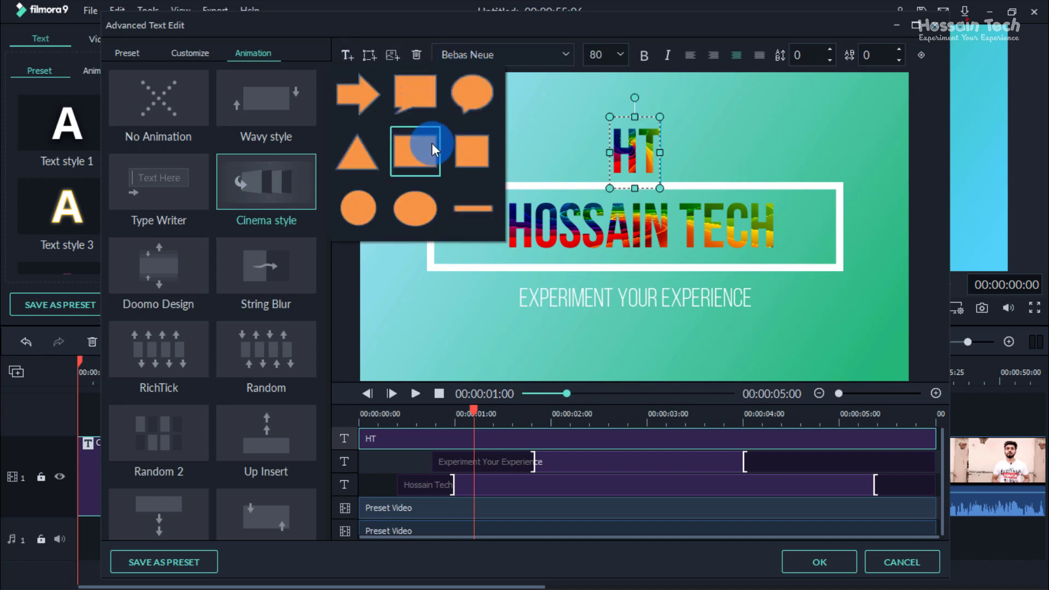
click(425, 152)
drag(663, 227, 551, 178)
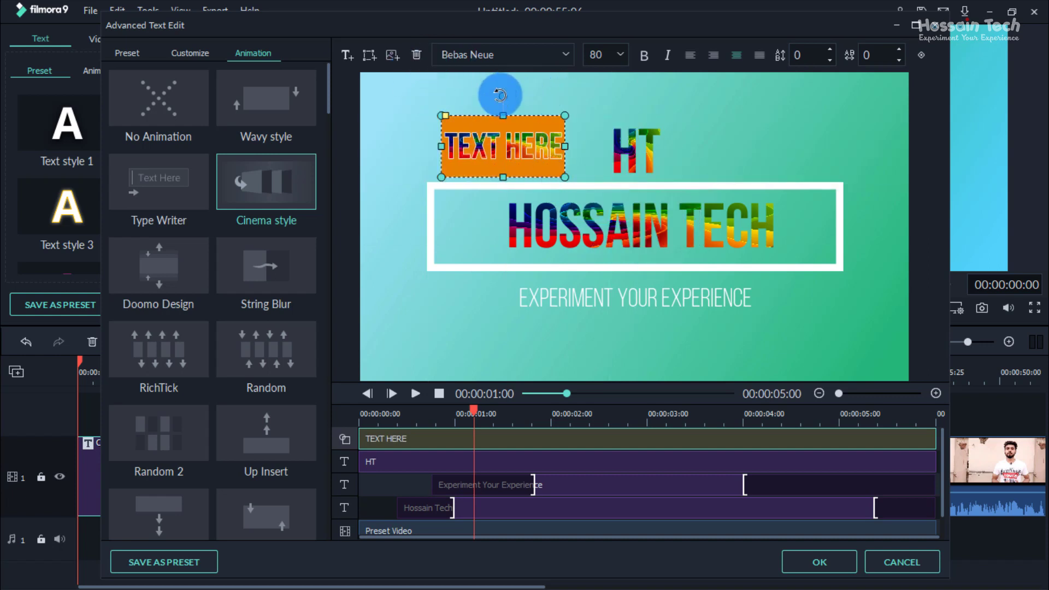
key(Delete)
click(411, 87)
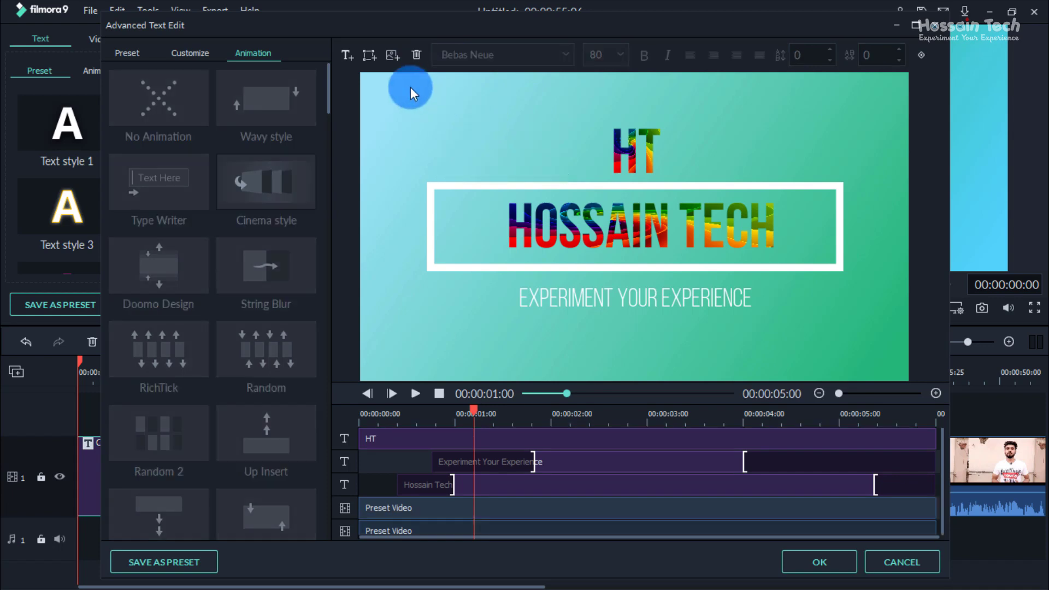
Insert the Colourful-stripes-colors image into the opener, shrink and reposition it, and delete it again
click(392, 51)
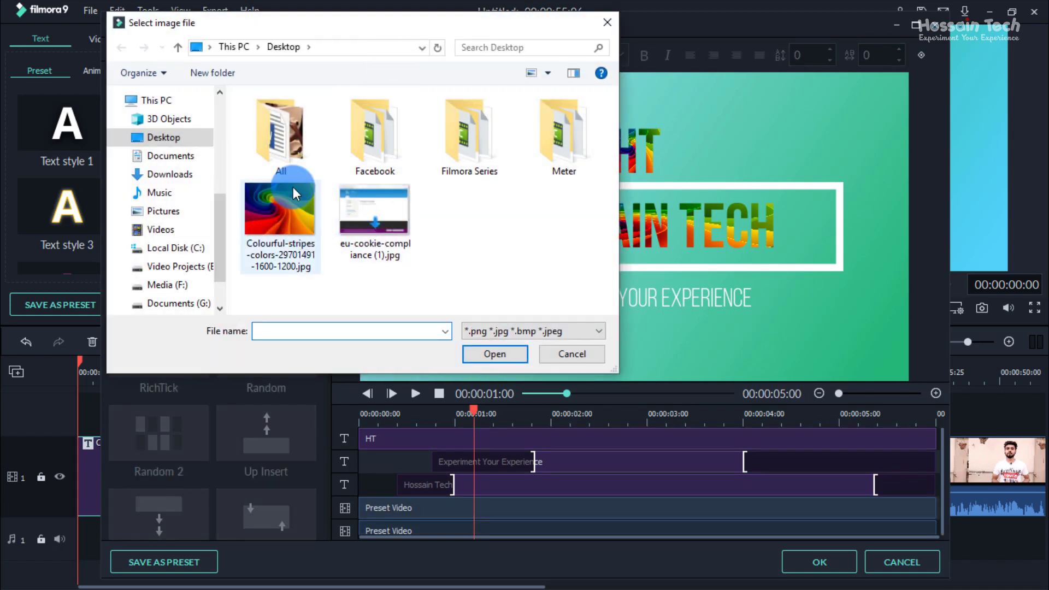
click(275, 204)
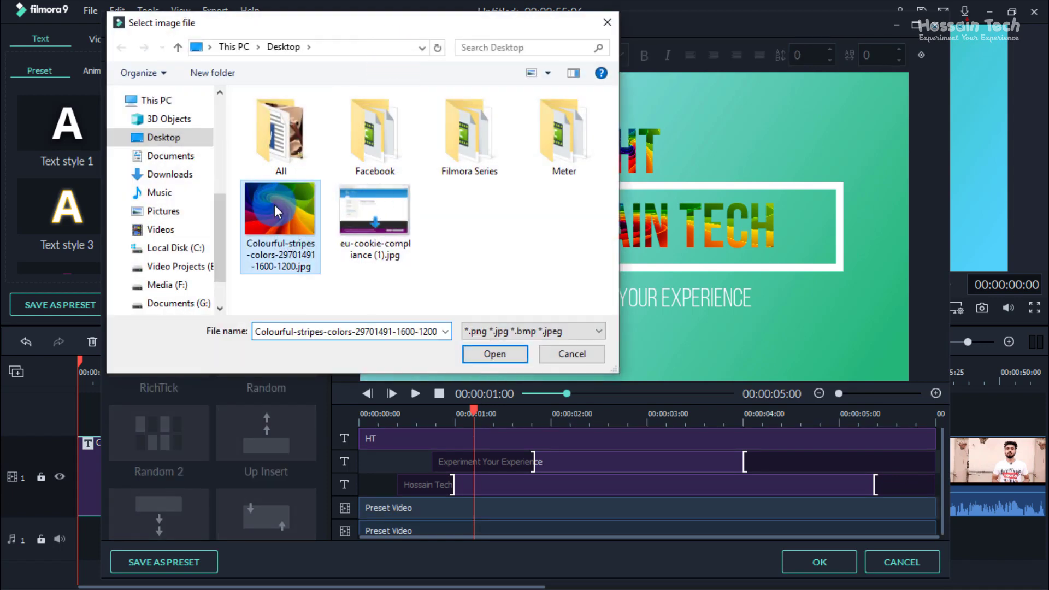
click(505, 356)
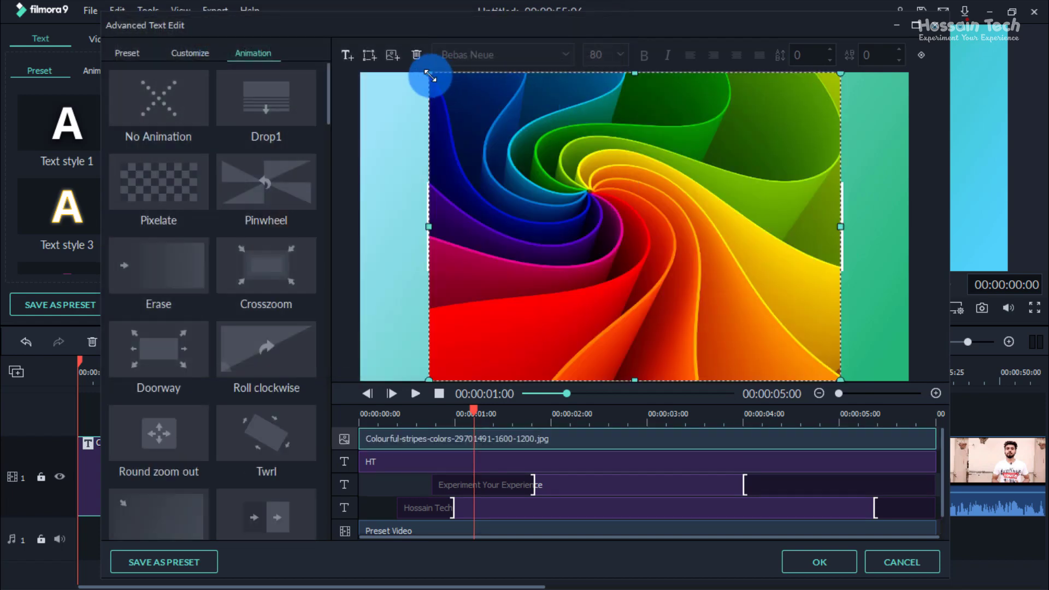
drag(460, 112, 679, 281)
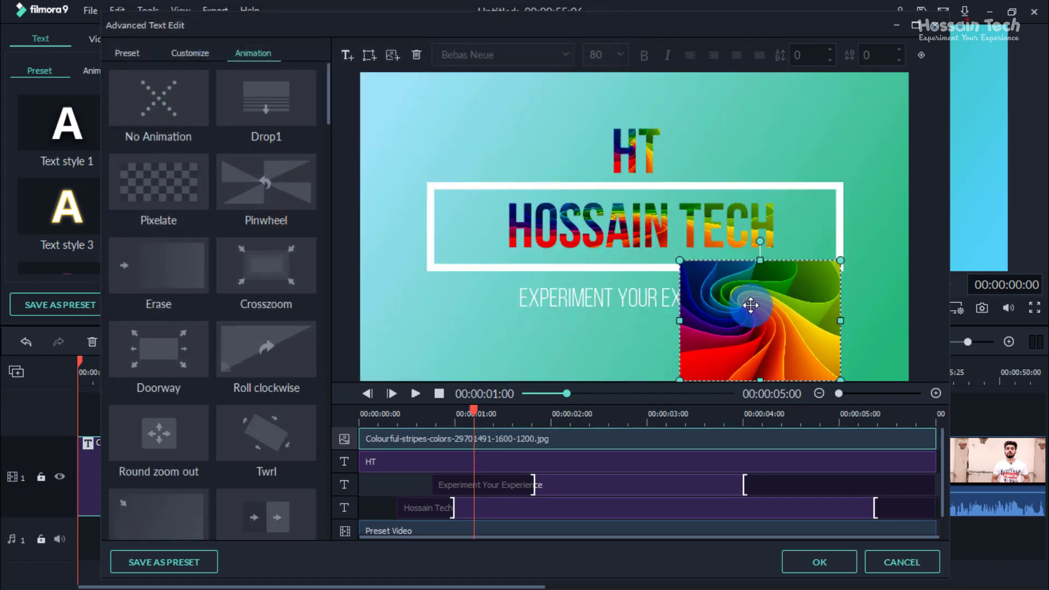
drag(749, 305, 577, 145)
key(Delete)
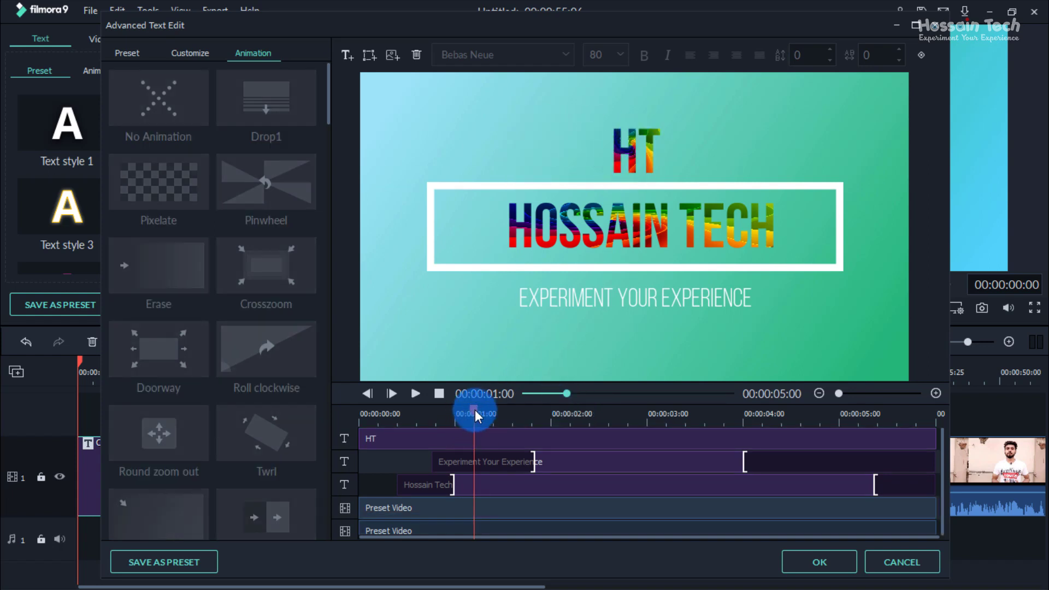
Save the customized opener as a custom title preset named "HT" and apply the edits to the opener clip
drag(474, 414, 363, 370)
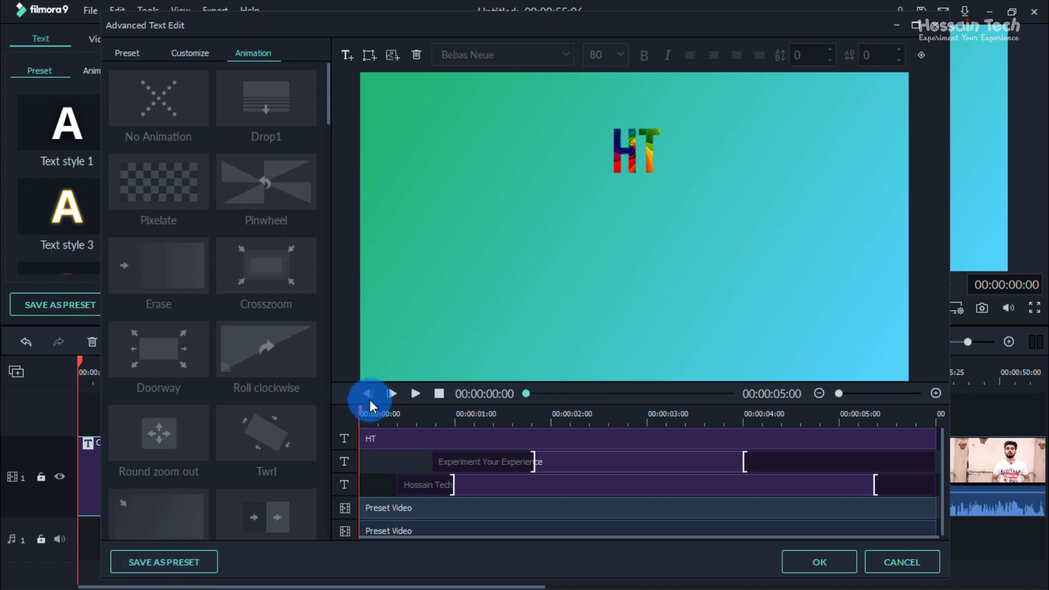
click(178, 562)
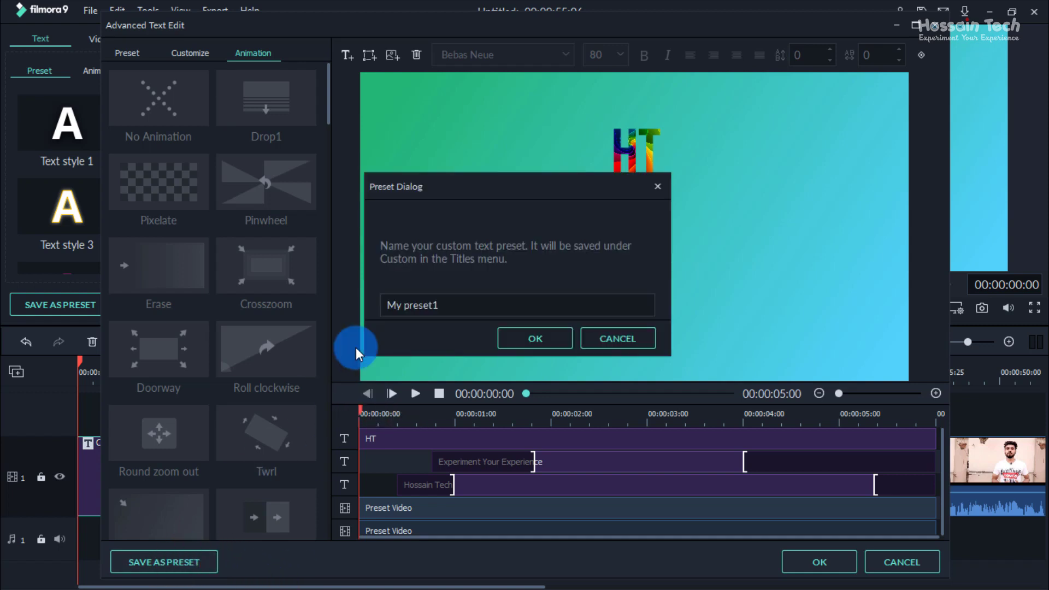
drag(468, 302, 223, 310)
text(HT)
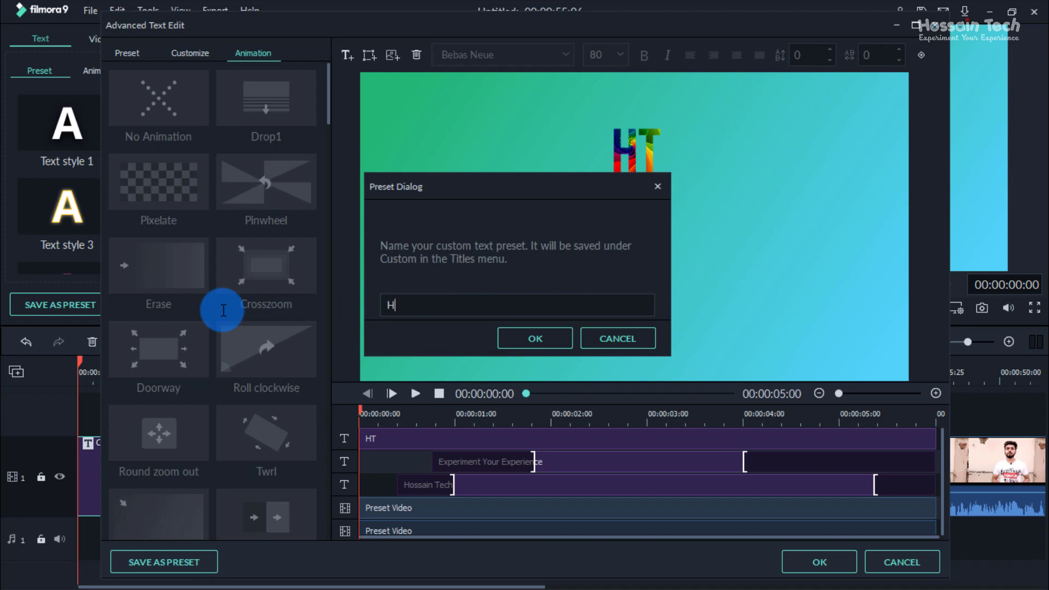
click(522, 339)
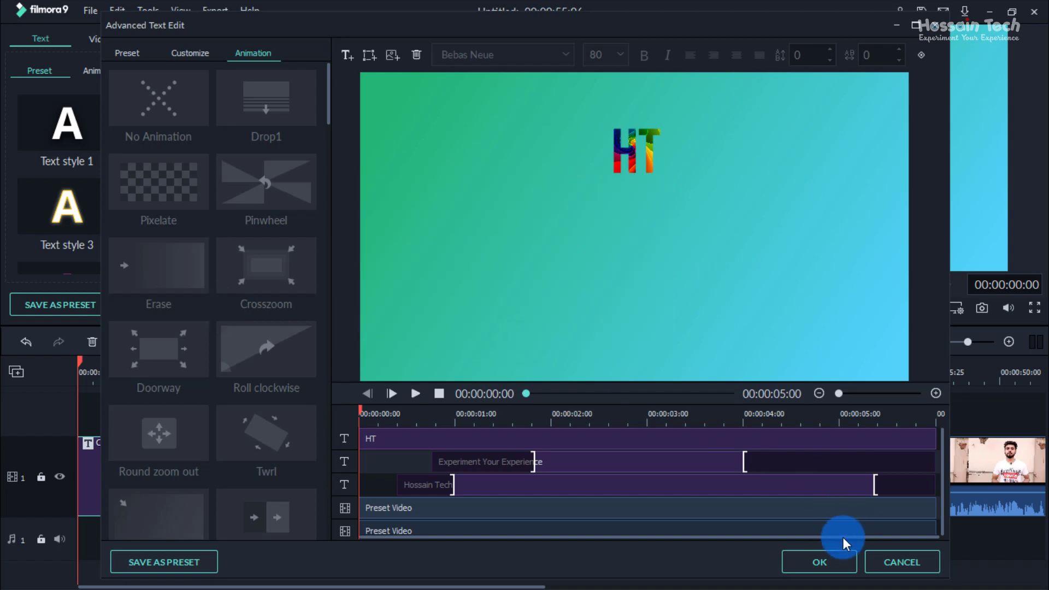
click(828, 569)
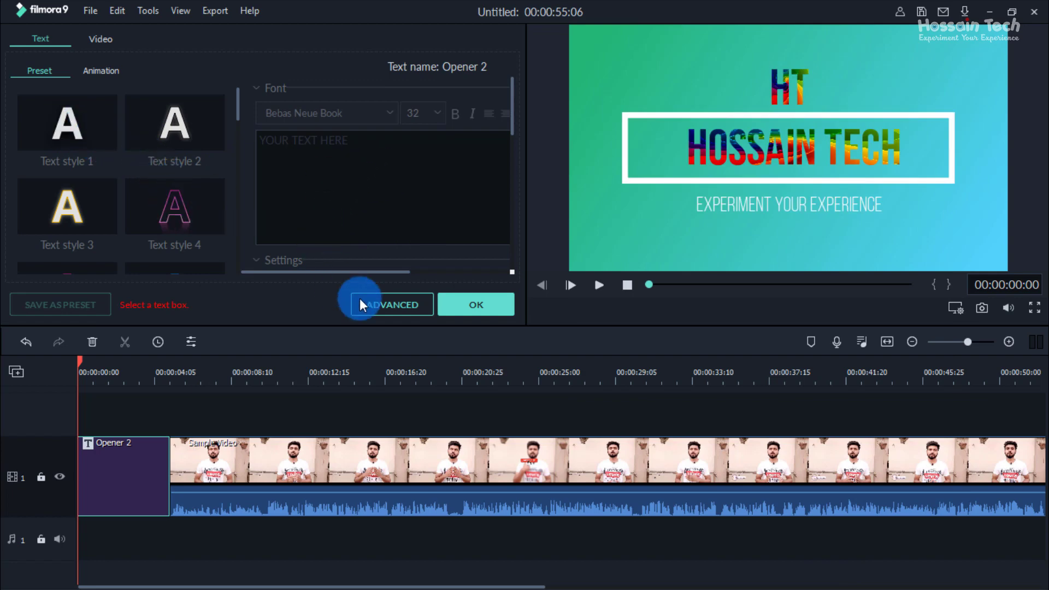
click(485, 306)
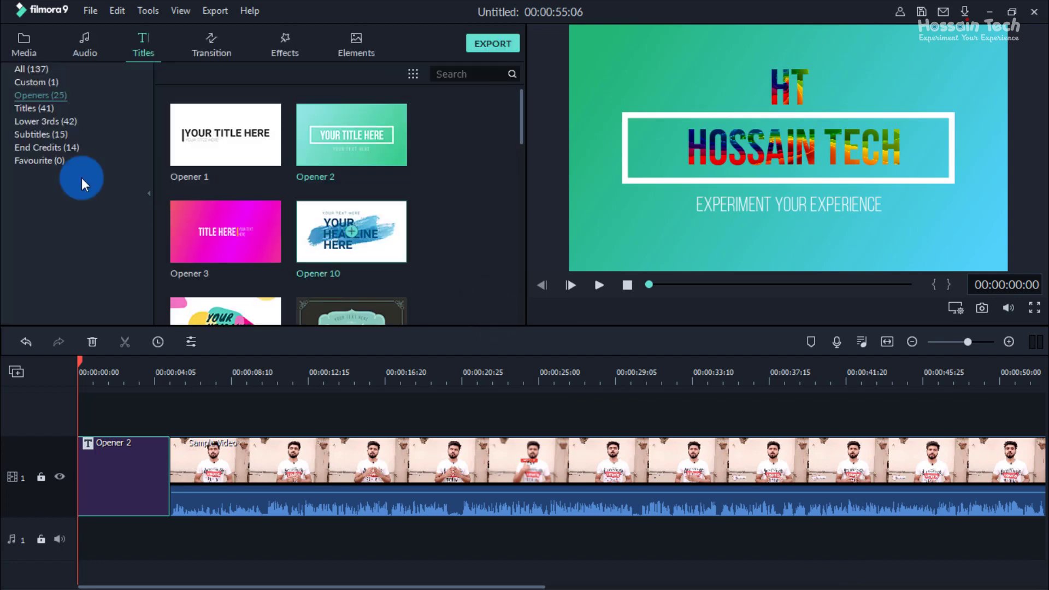
Replace the Opener 2 clip at the start of the timeline with the custom "HT" title
click(32, 81)
drag(192, 138, 77, 416)
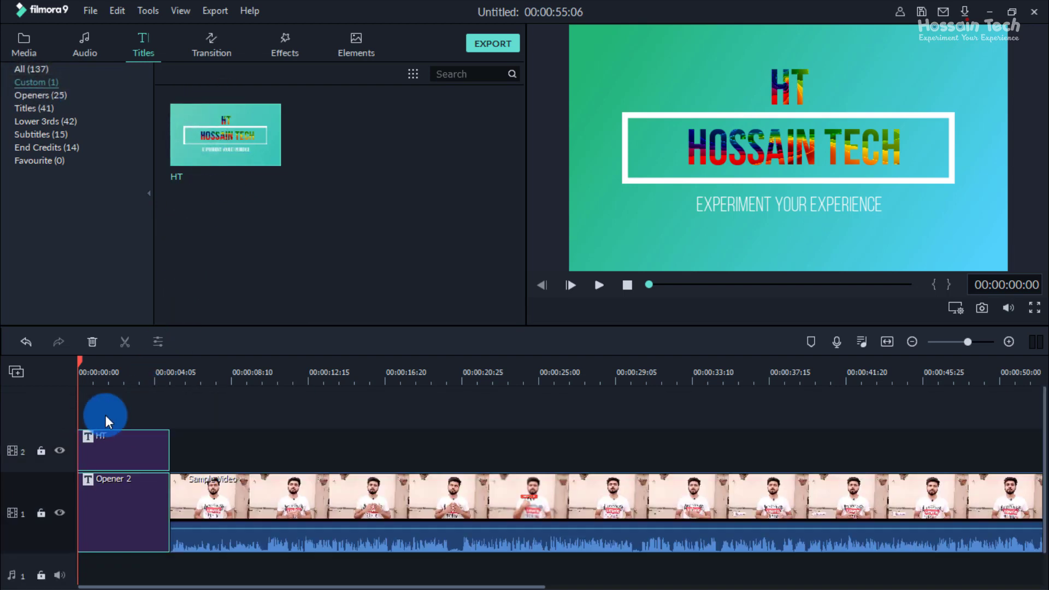
click(135, 447)
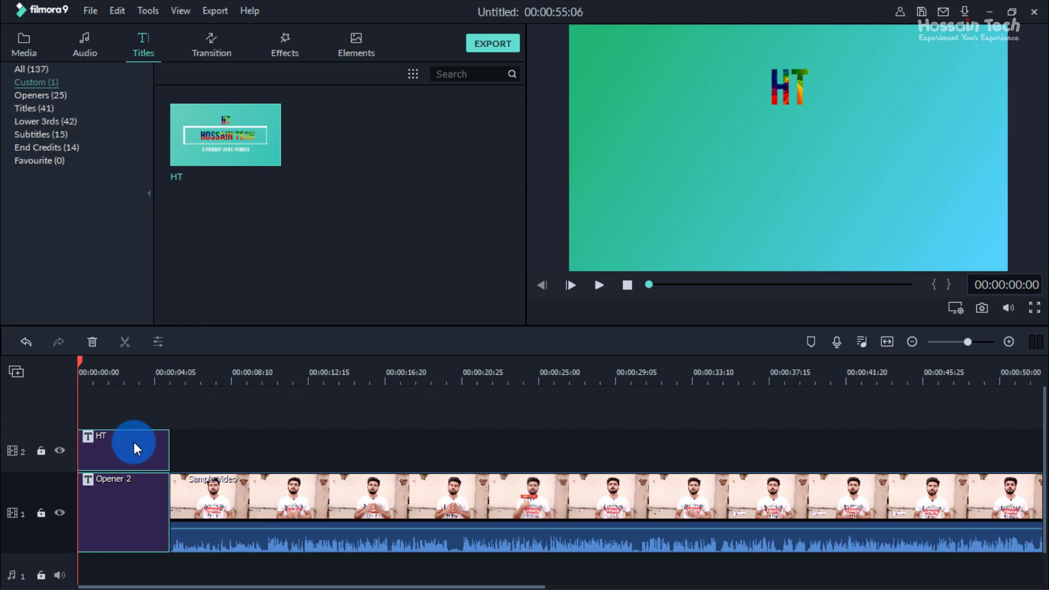
key(Delete)
drag(205, 153, 82, 516)
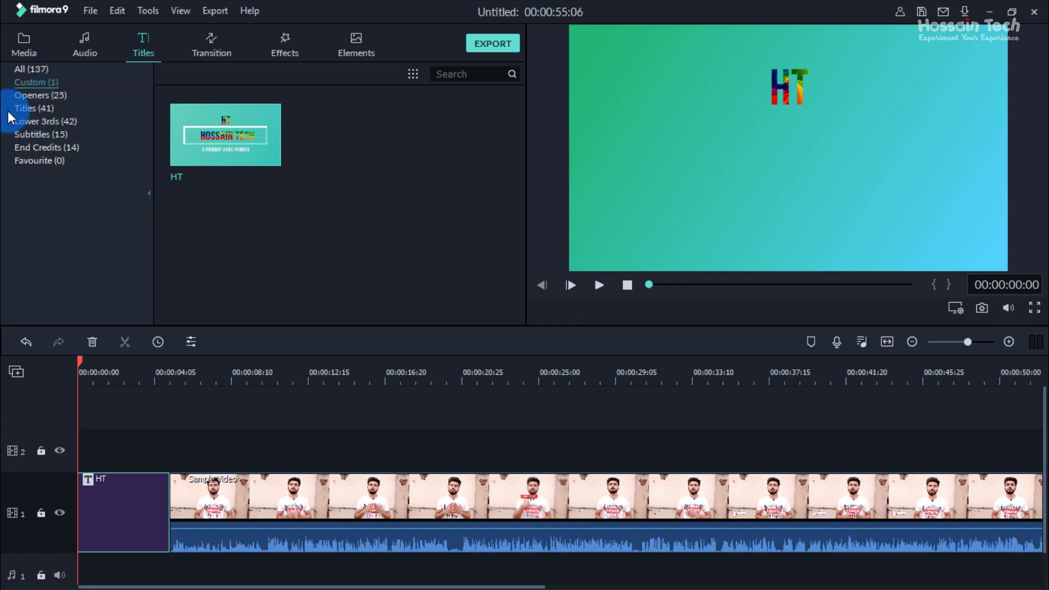
Browse the Titles category and place Title 22 on the track above the sample video at 00:00:08:11
click(22, 110)
scroll(292, 183, down, 10)
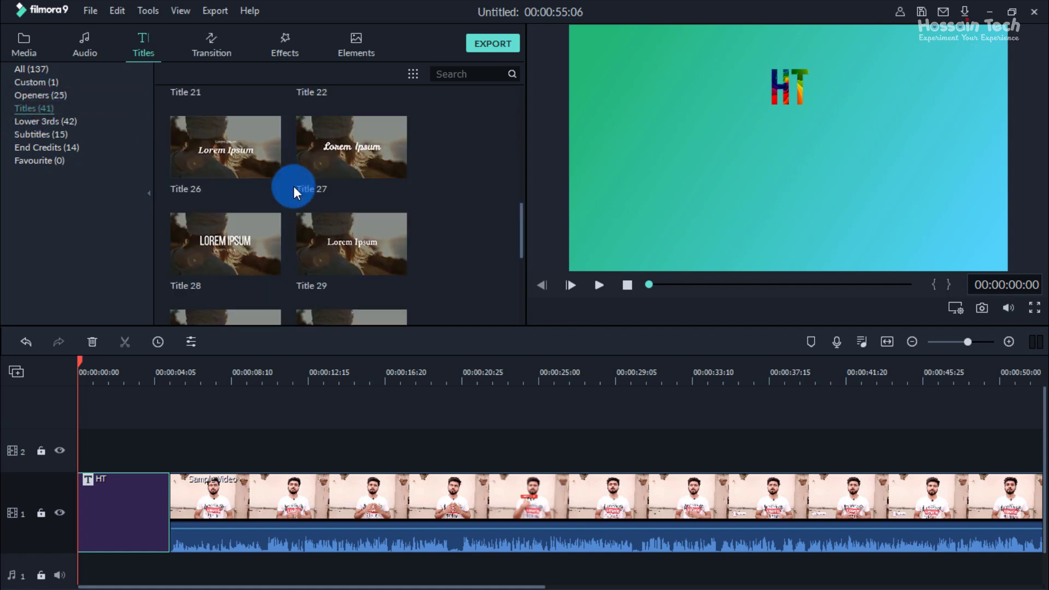
scroll(297, 207, down, 3)
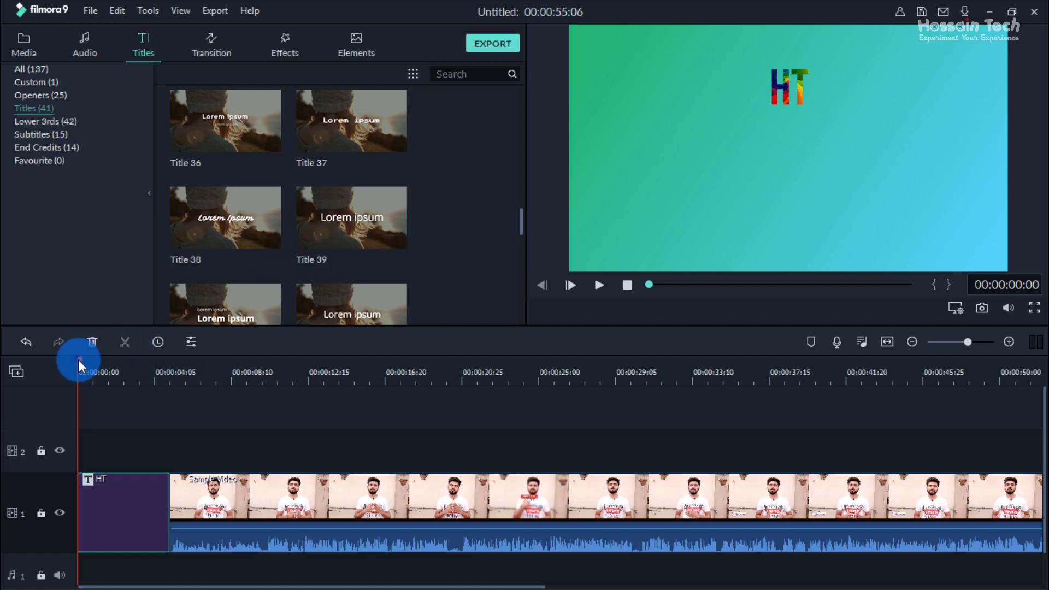
drag(82, 358, 231, 374)
scroll(262, 213, up, 18)
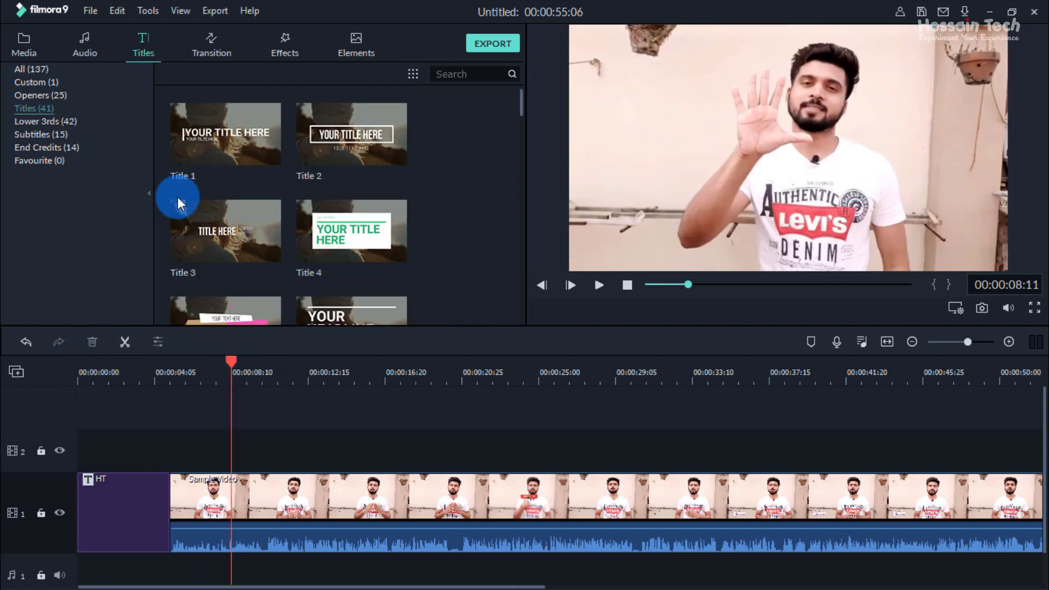
scroll(252, 241, down, 12)
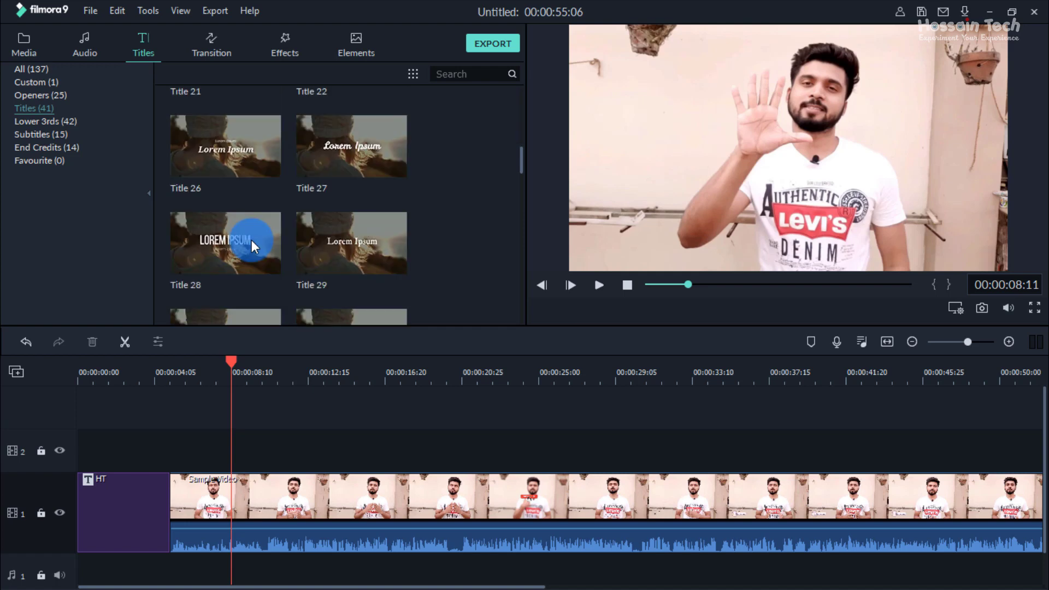
scroll(256, 241, down, 5)
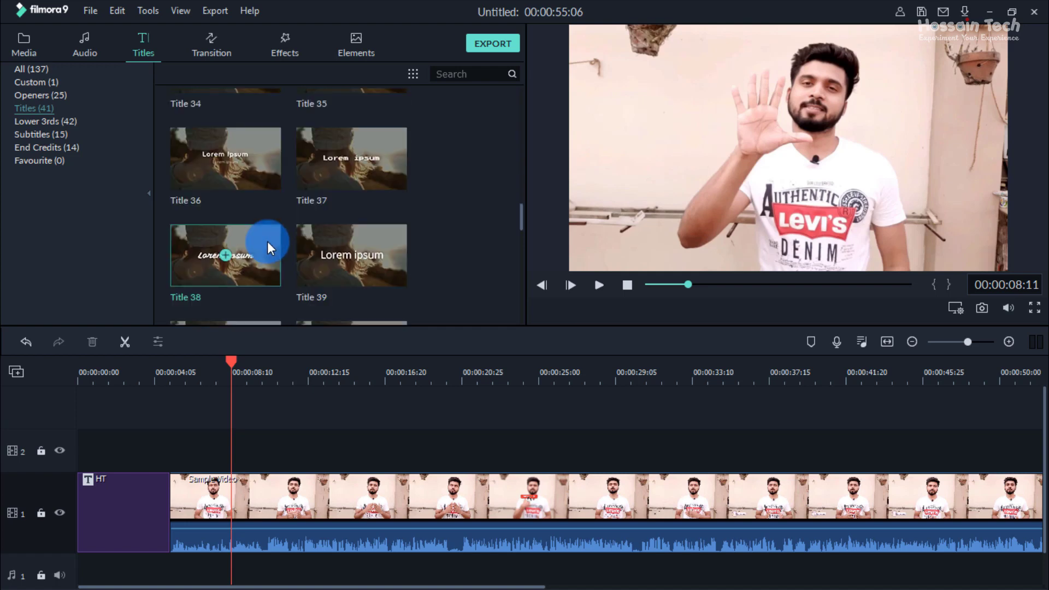
scroll(268, 240, up, 15)
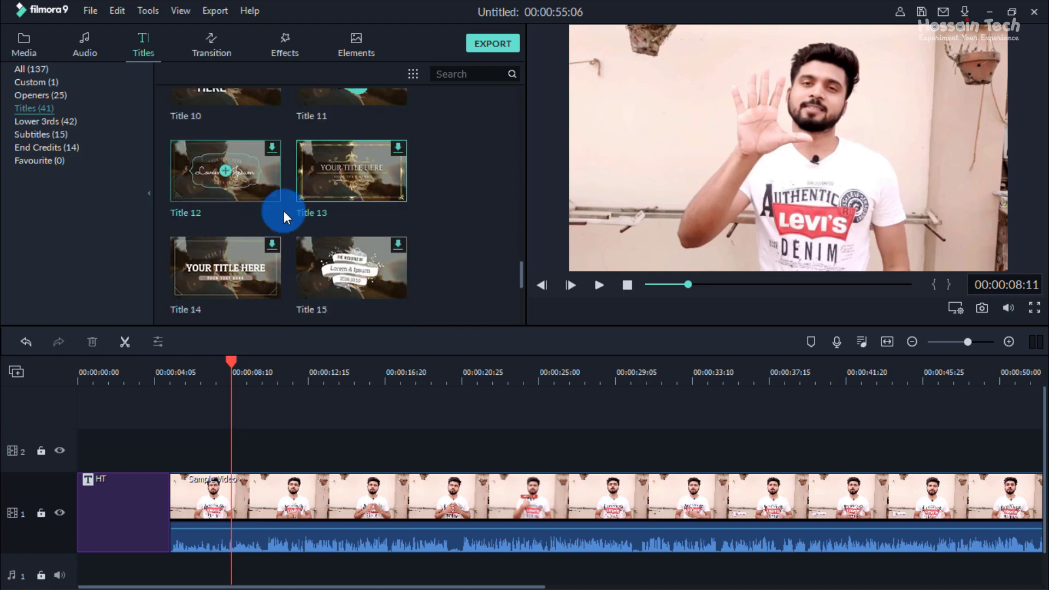
scroll(347, 227, down, 5)
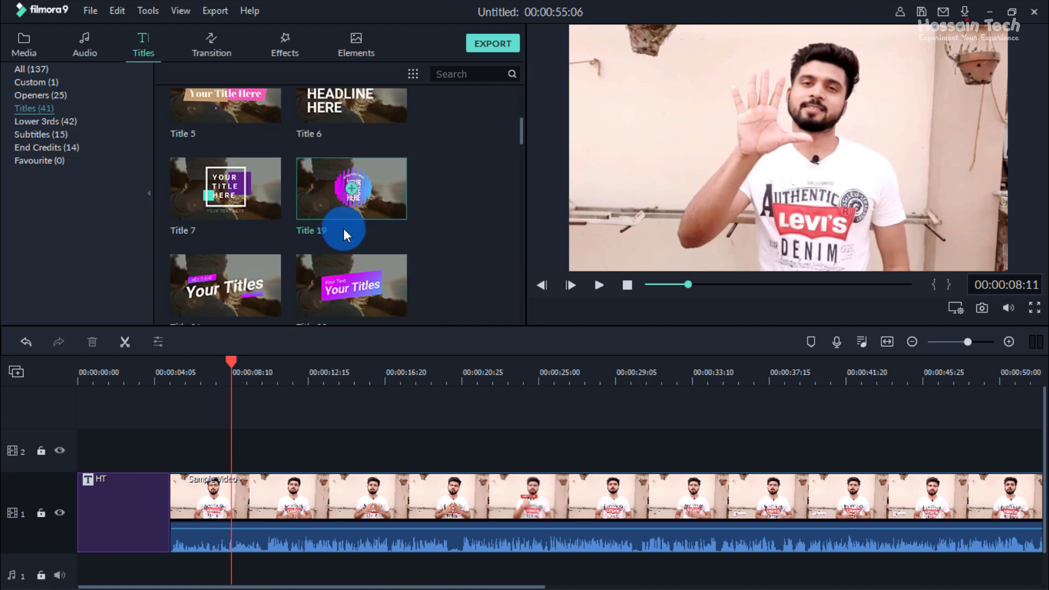
scroll(356, 171, up, 3)
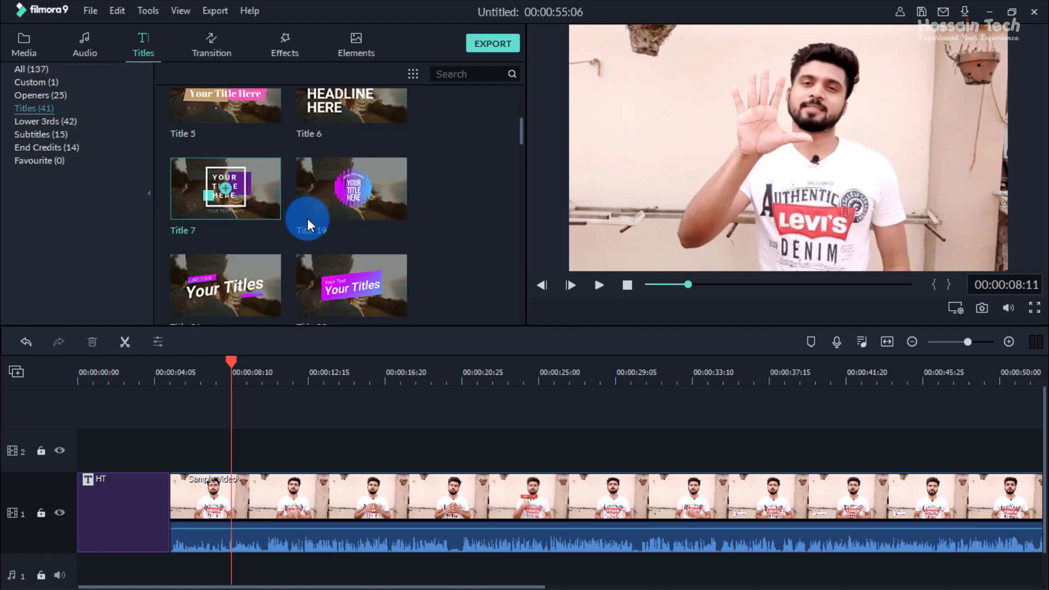
drag(334, 276, 231, 452)
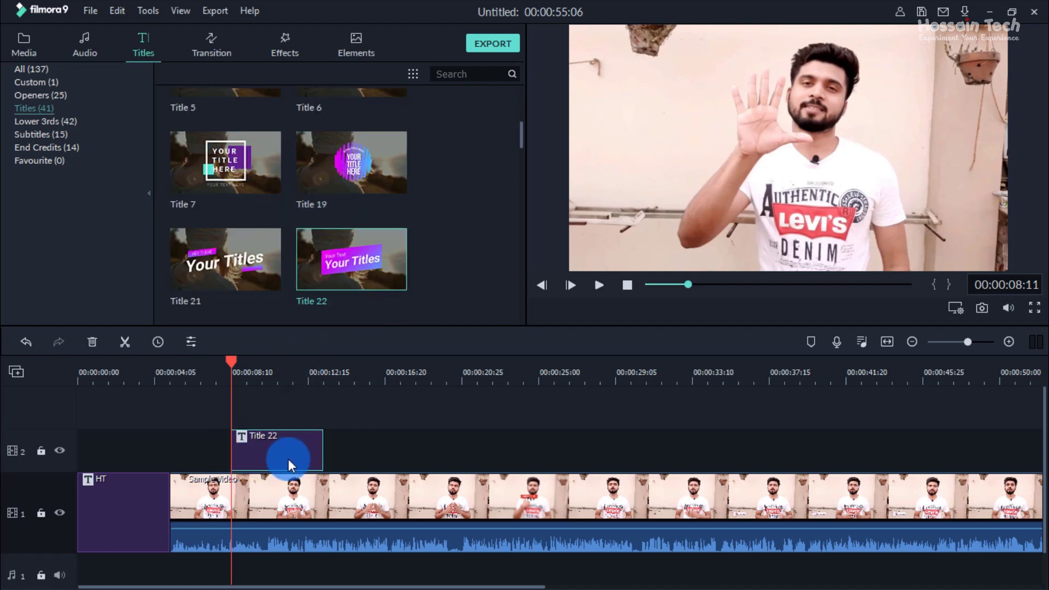
Scrub into Title 22 up to 00:00:10:28 and change its main "Your Titles" text to "ggg"
drag(234, 357, 248, 360)
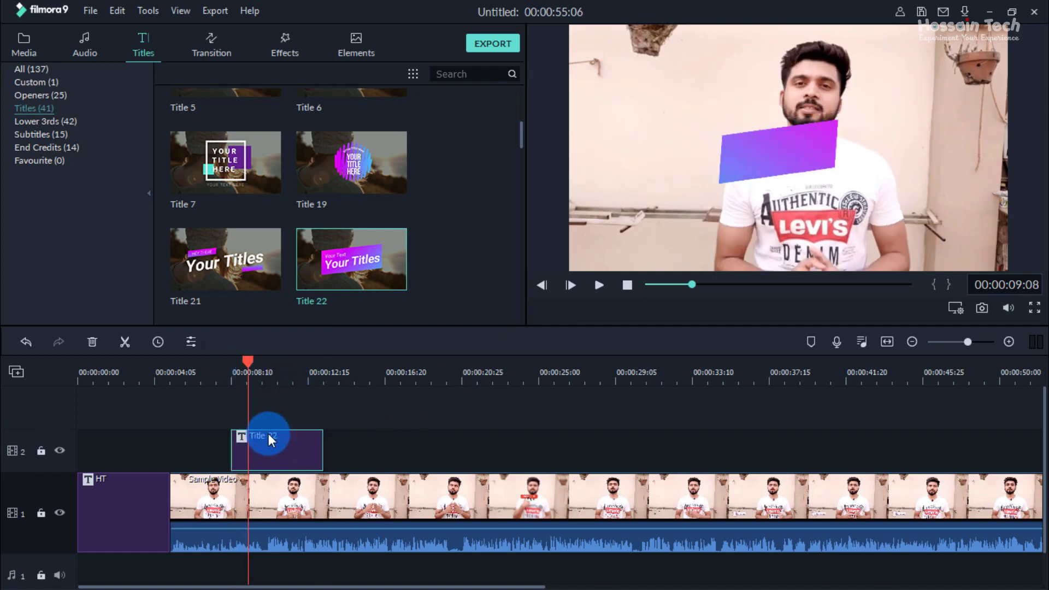
drag(256, 370, 280, 366)
click(847, 155)
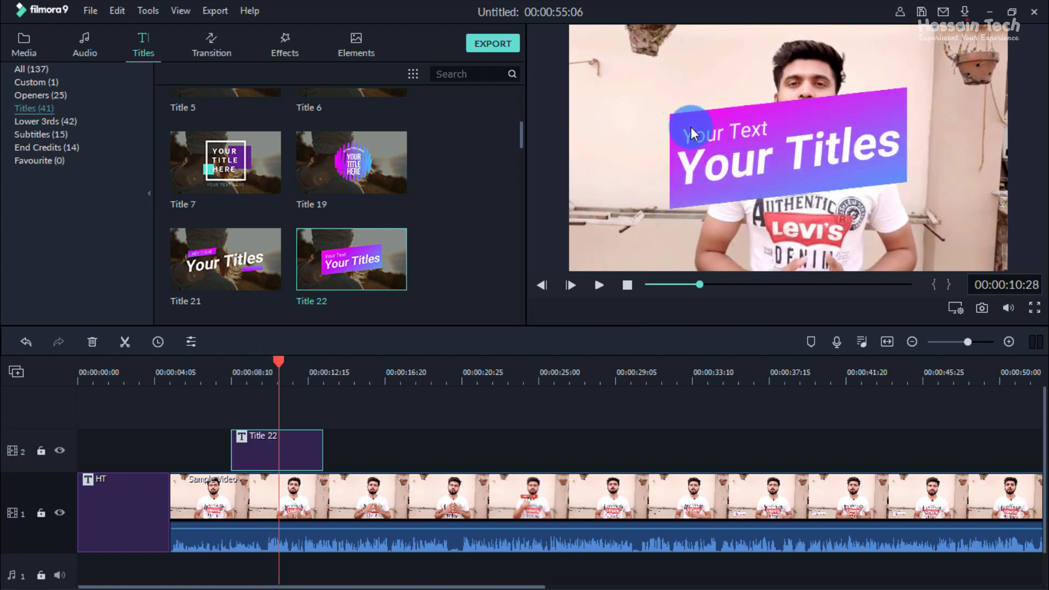
click(719, 132)
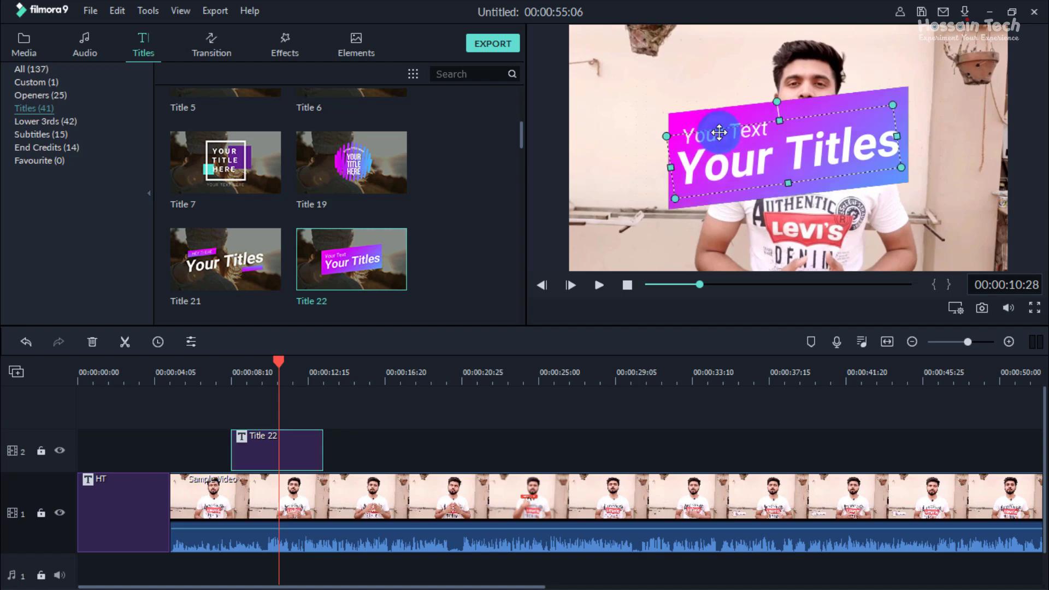
double_click(729, 171)
drag(729, 171, 923, 160)
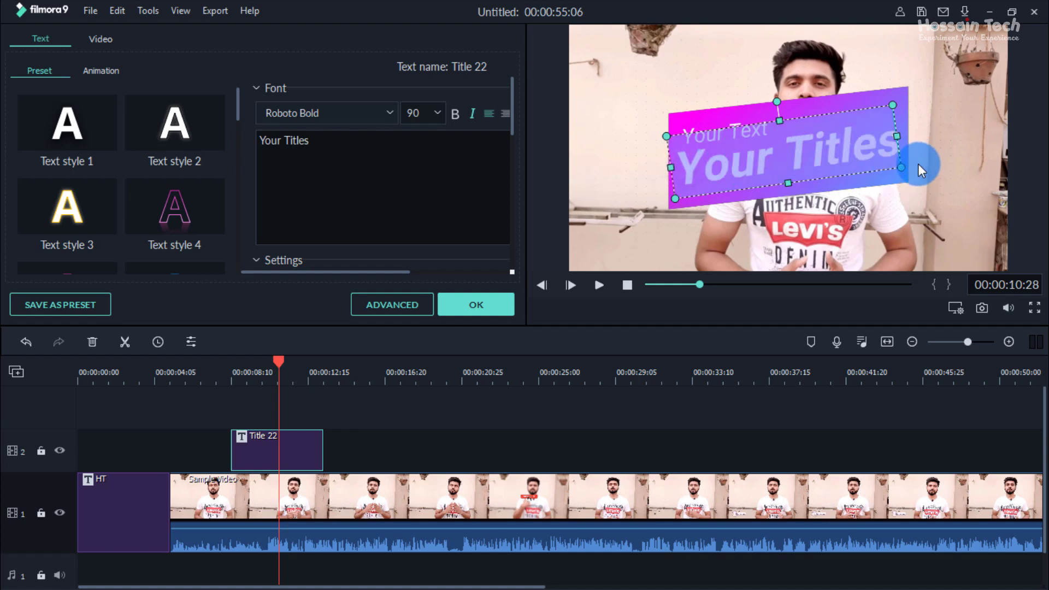
key(BackSpace)
text(ggg)
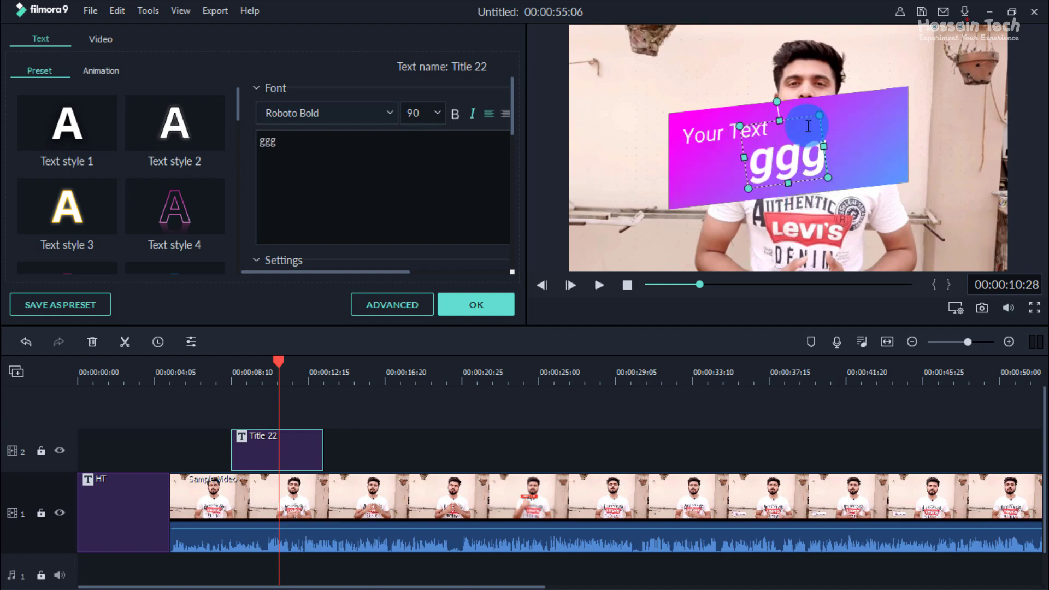
Change Title 22's smaller "Your Text" line to "hhh" and finish editing the title text
click(712, 136)
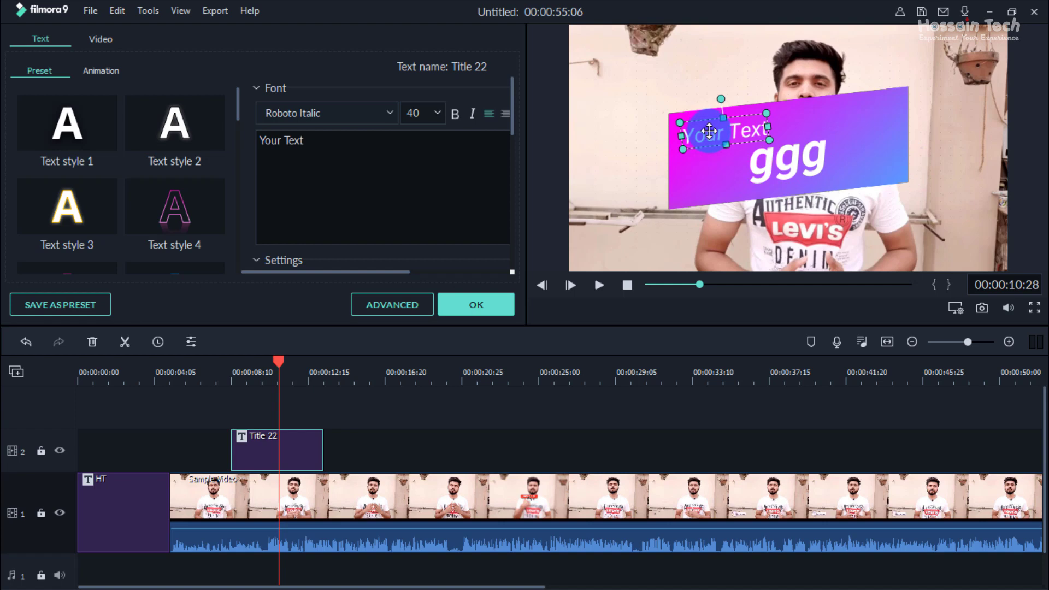
double_click(712, 131)
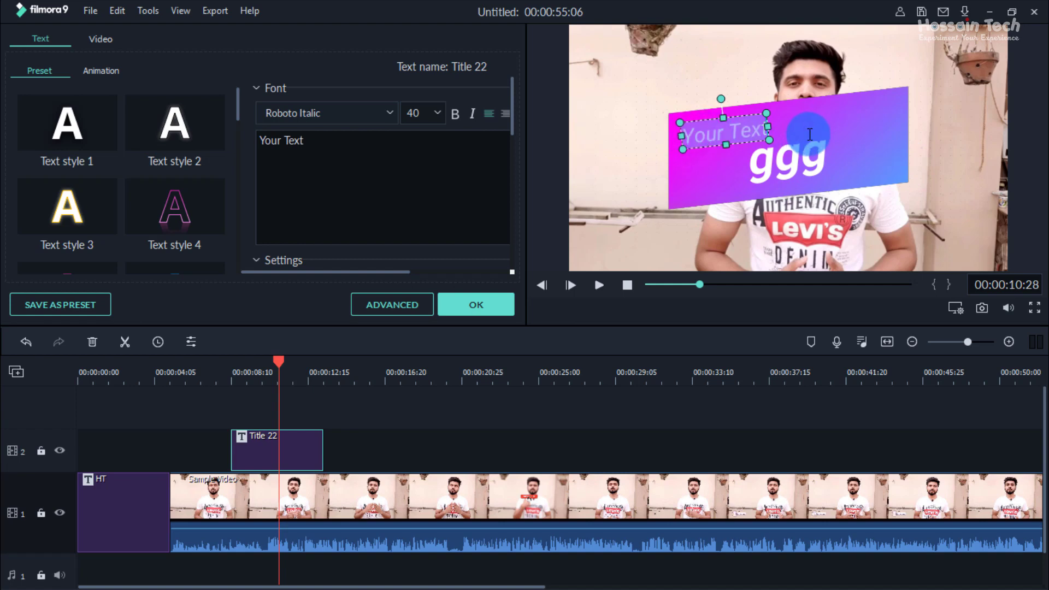
text(hhh)
click(800, 144)
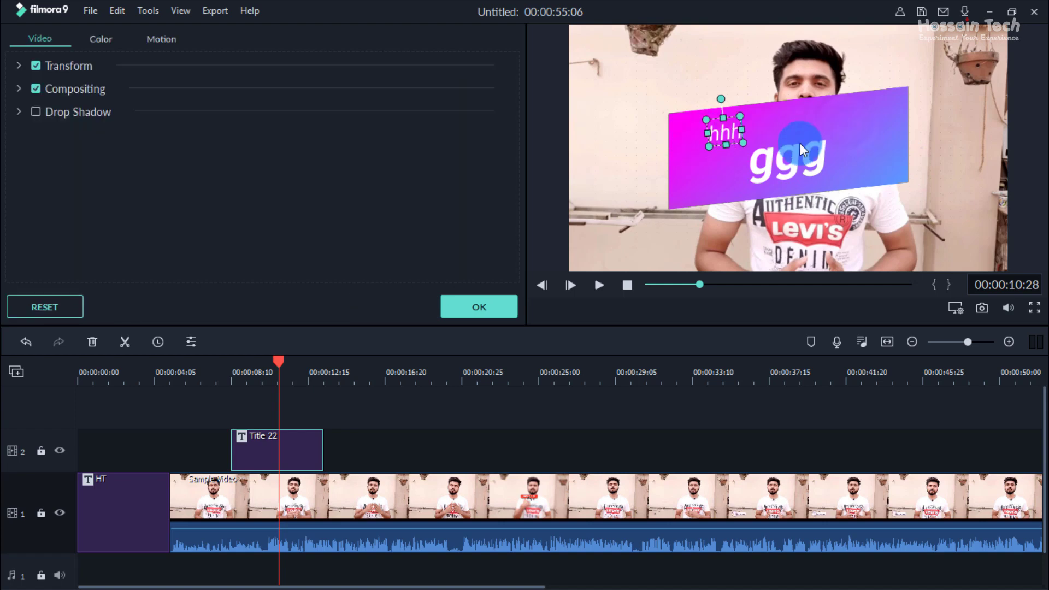
click(487, 313)
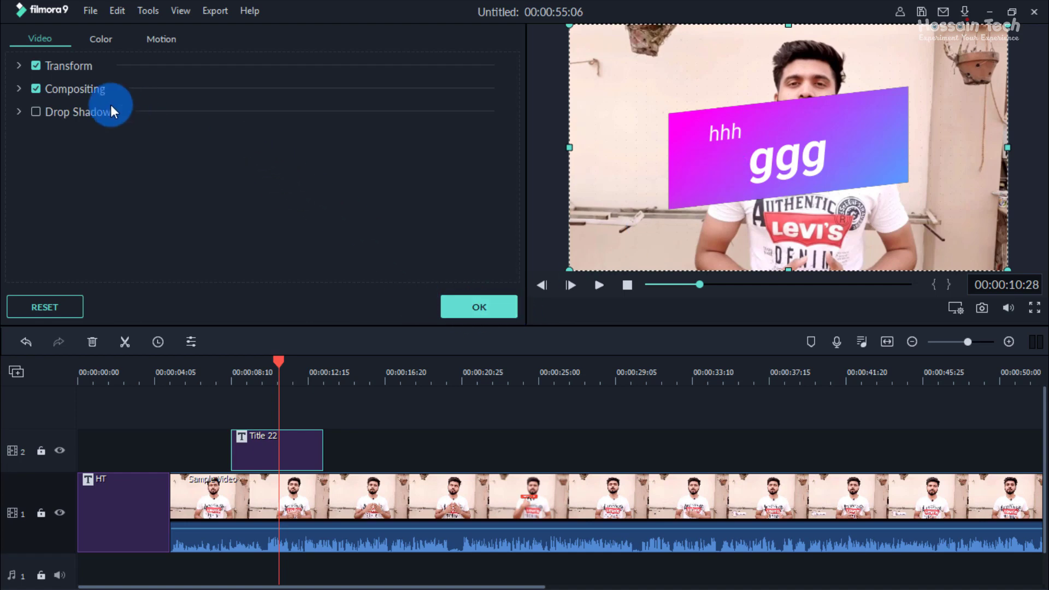
Try rotating Title 22 to 13.80 degrees in its transform settings, undo the rotation and leave the settings
click(19, 66)
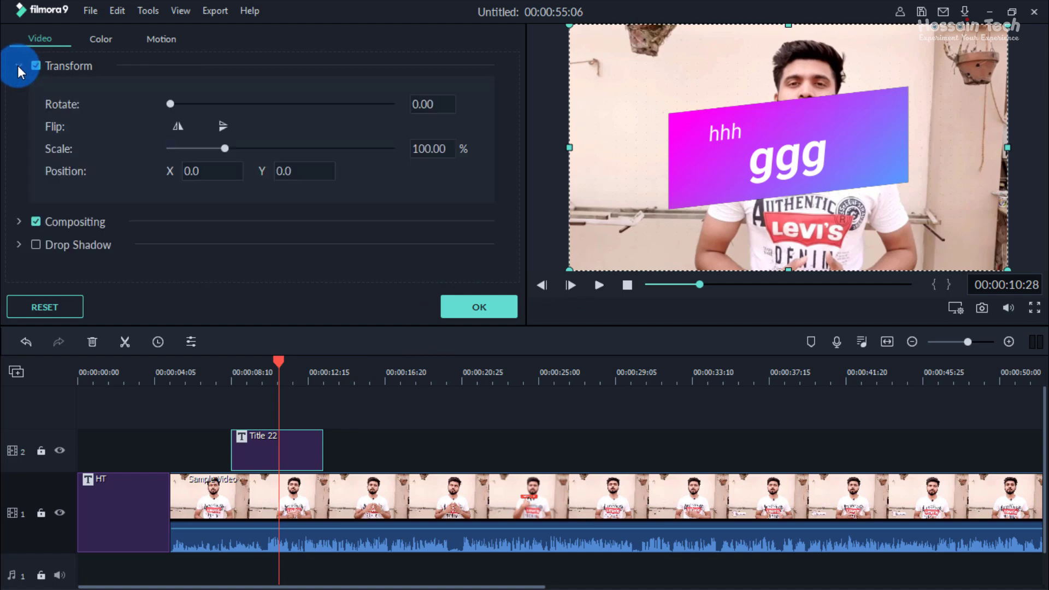
drag(169, 104, 178, 103)
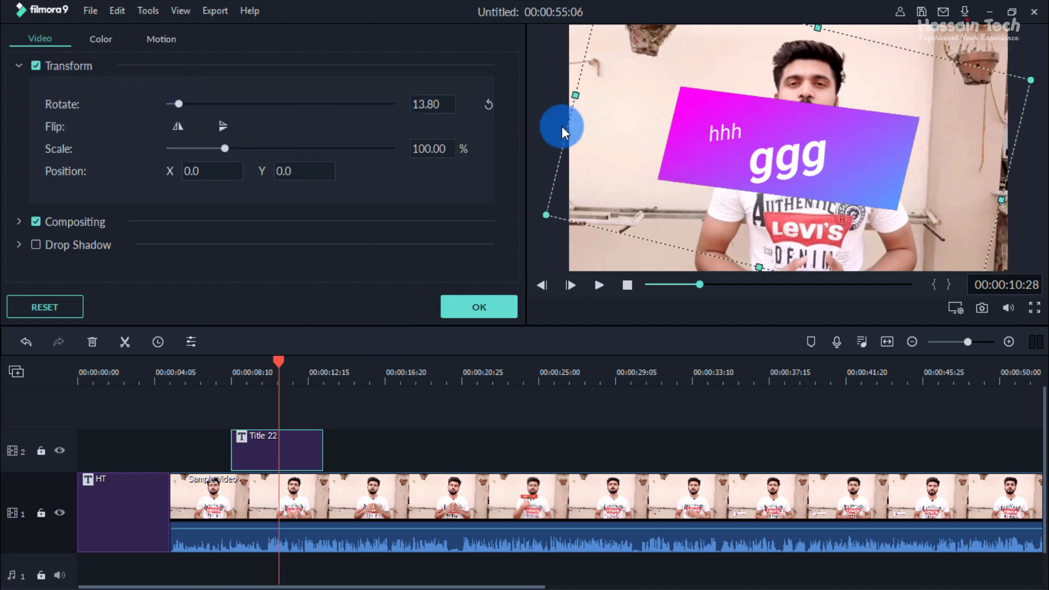
drag(574, 122, 772, 117)
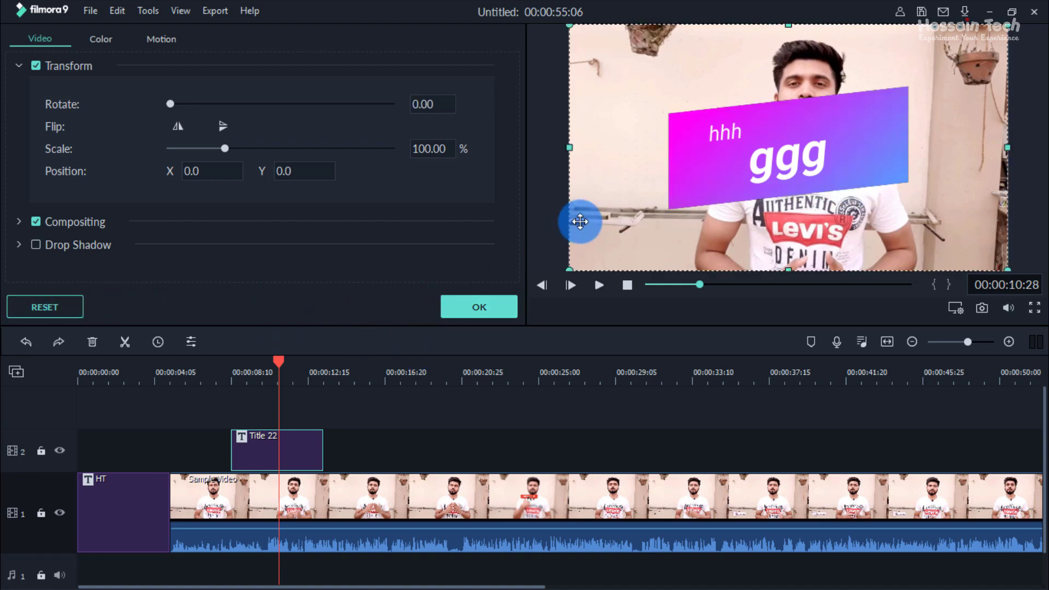
click(474, 305)
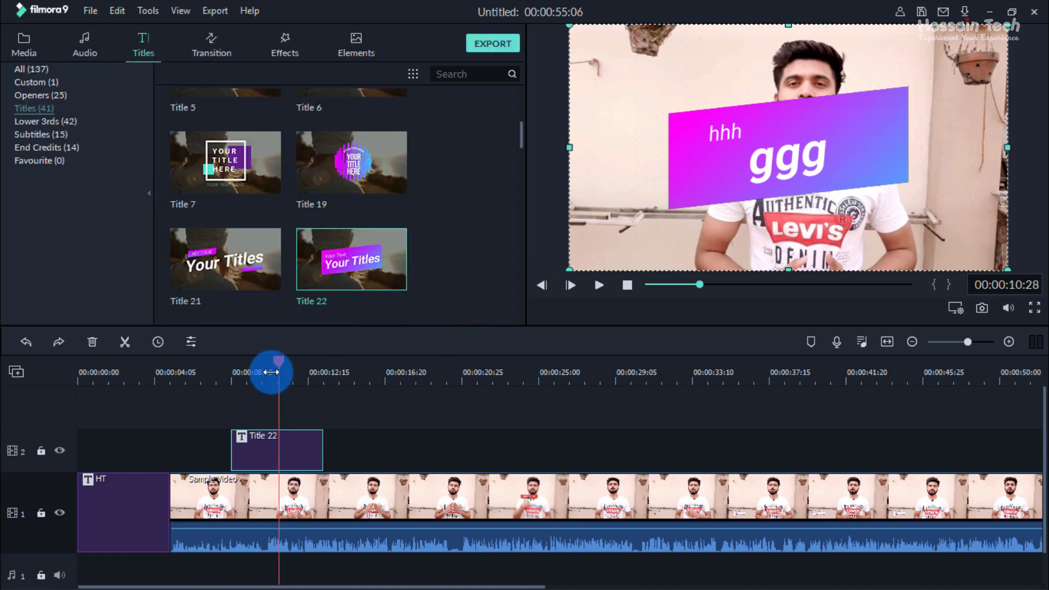
Scrub back from inside Title 22 to the start of its clip at 00:00:08:10
drag(281, 361, 236, 376)
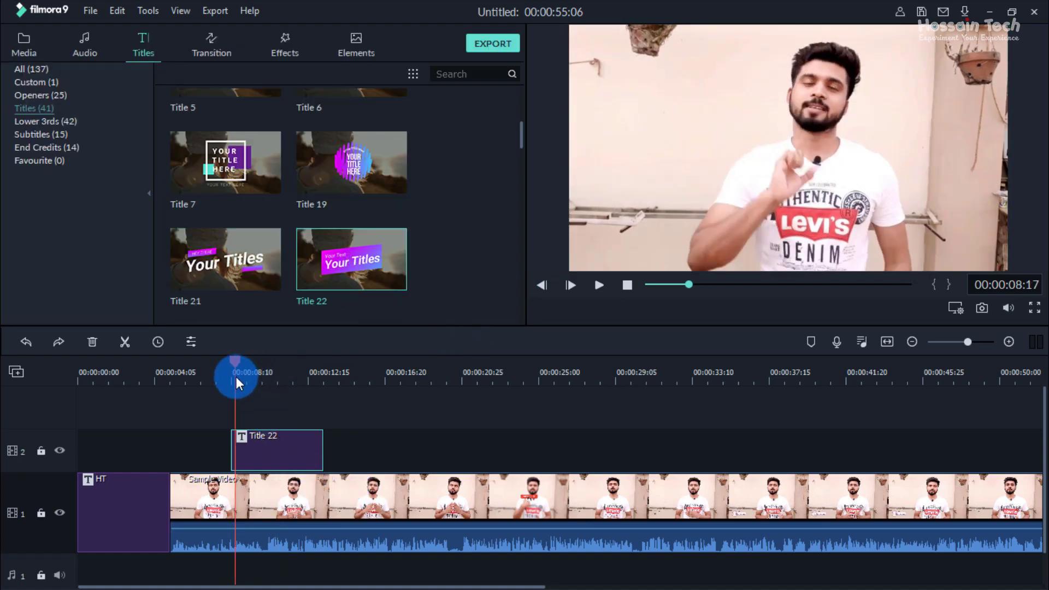
click(264, 441)
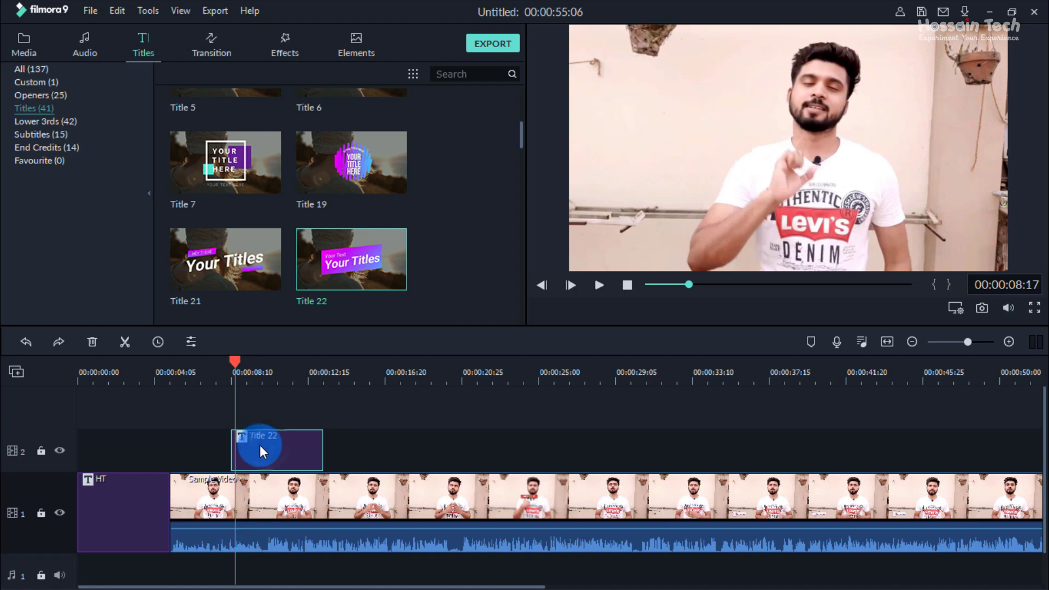
drag(235, 361, 230, 362)
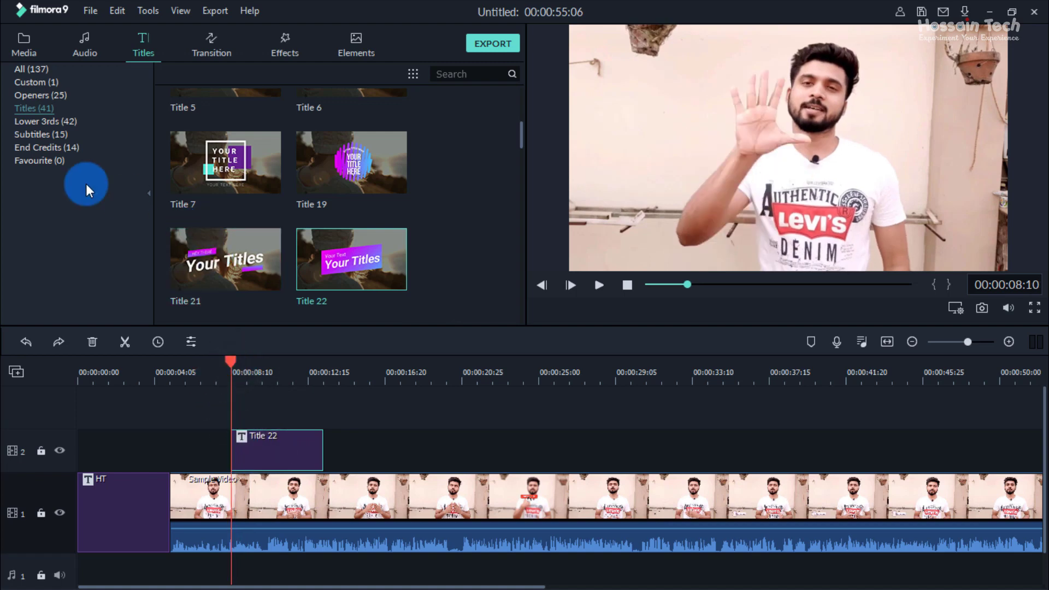
Browse the Lower 3rds category and place Lower Third 12 on the track above the sample video, shortly after Title 22
click(47, 122)
click(303, 170)
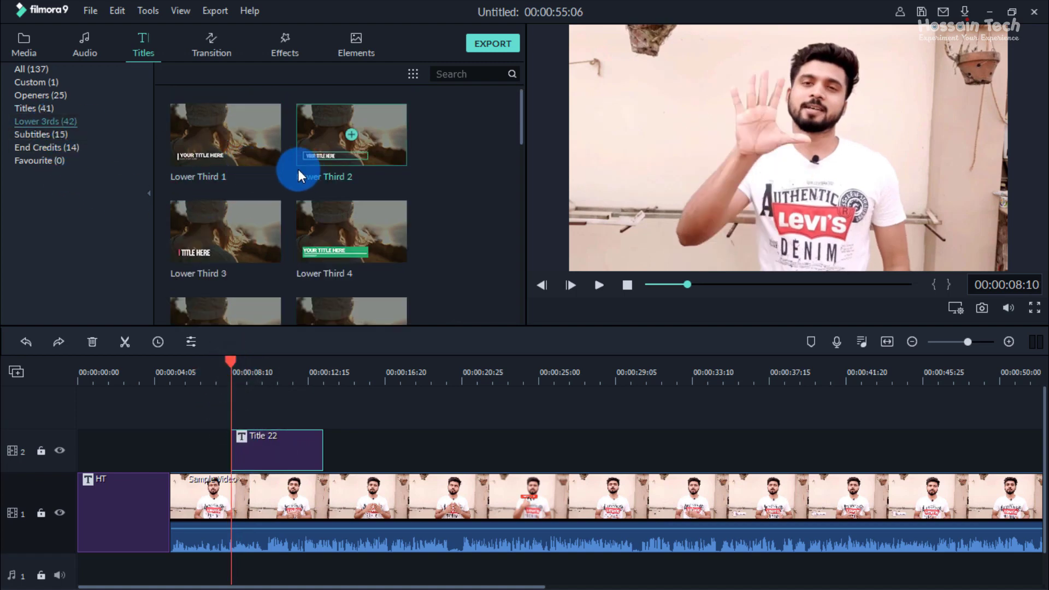
click(304, 246)
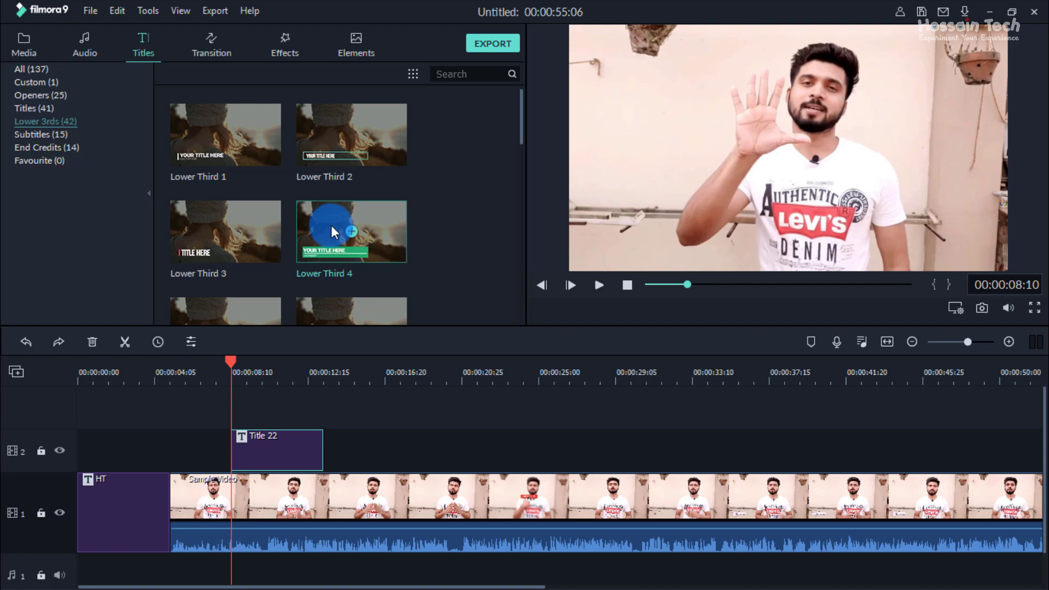
scroll(331, 225, down, 10)
scroll(303, 241, up, 3)
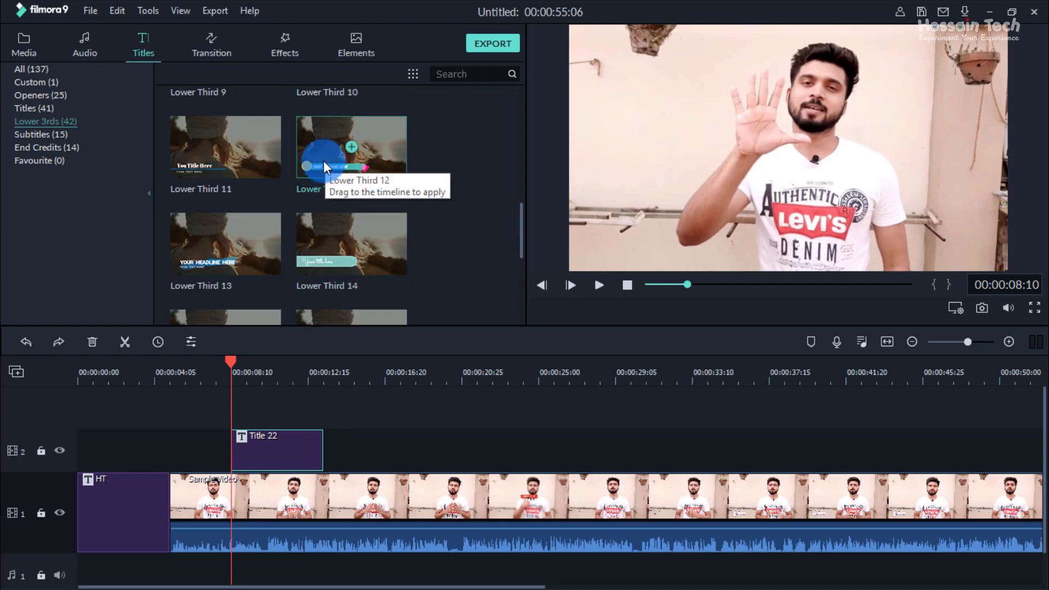
drag(315, 157, 345, 451)
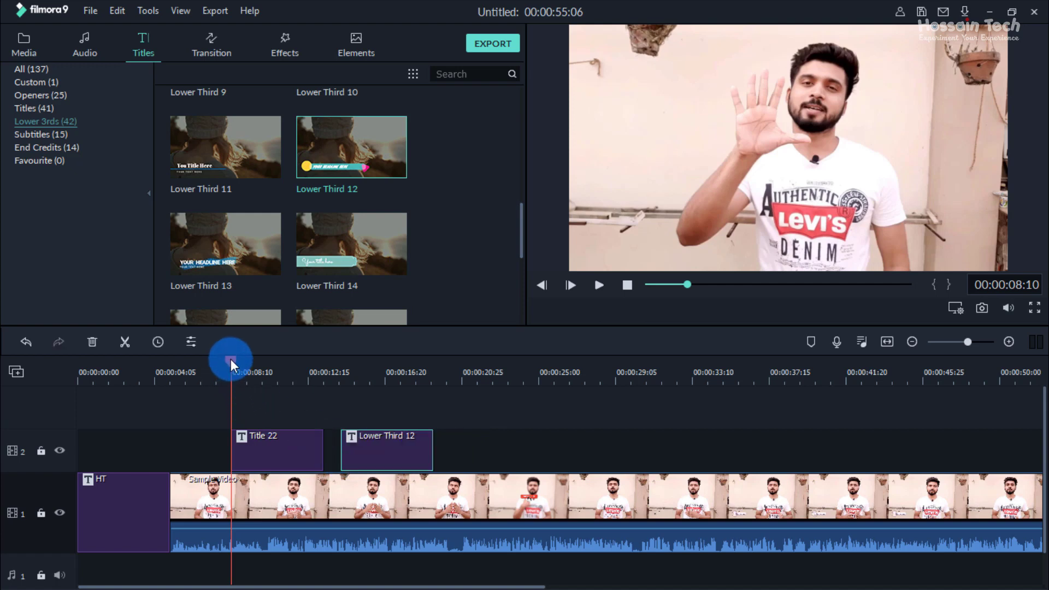
Preview Lower Third 12 at 00:00:16:01, inspect its headline and background video in the advanced text editor, and close it without changes
drag(231, 360, 373, 389)
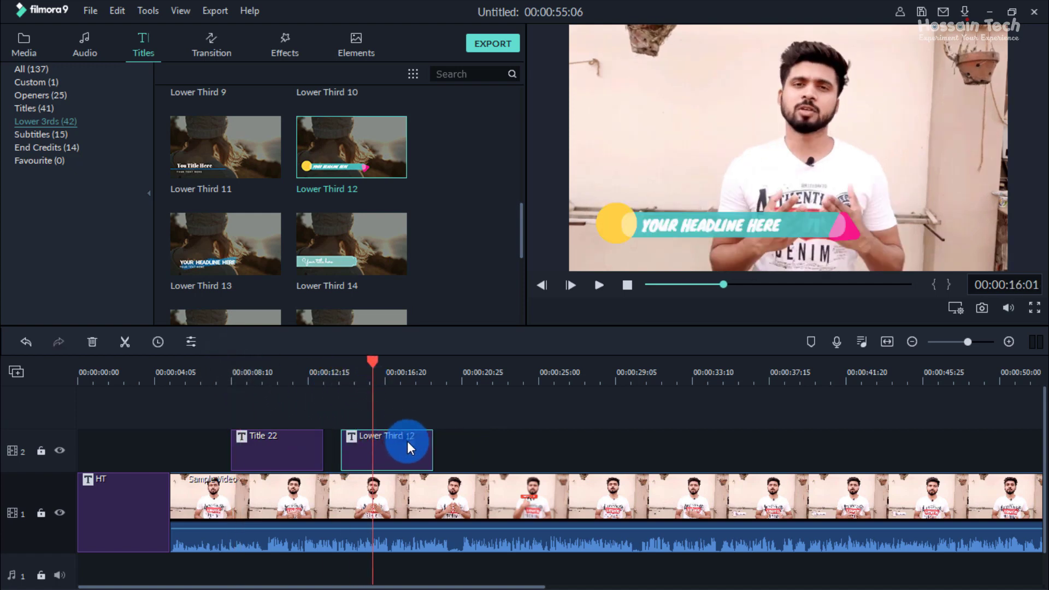
click(708, 235)
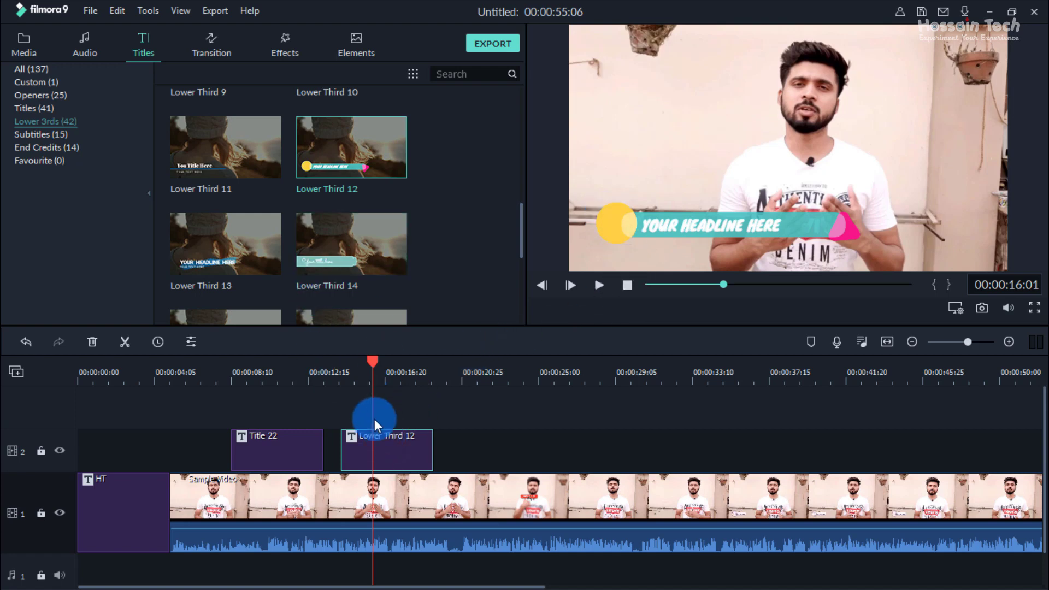
right_click(367, 452)
double_click(405, 437)
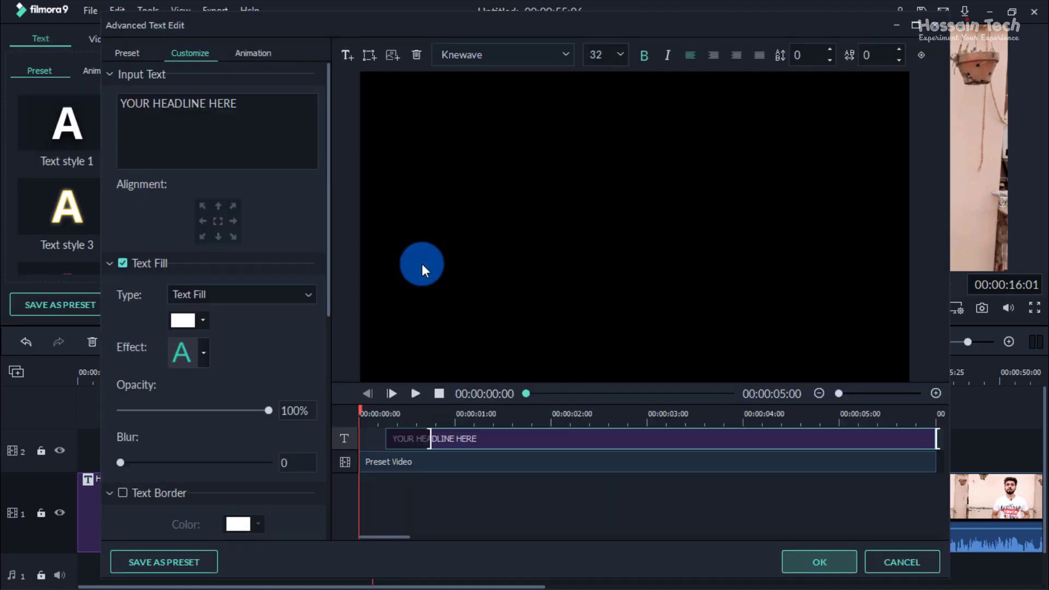
click(424, 325)
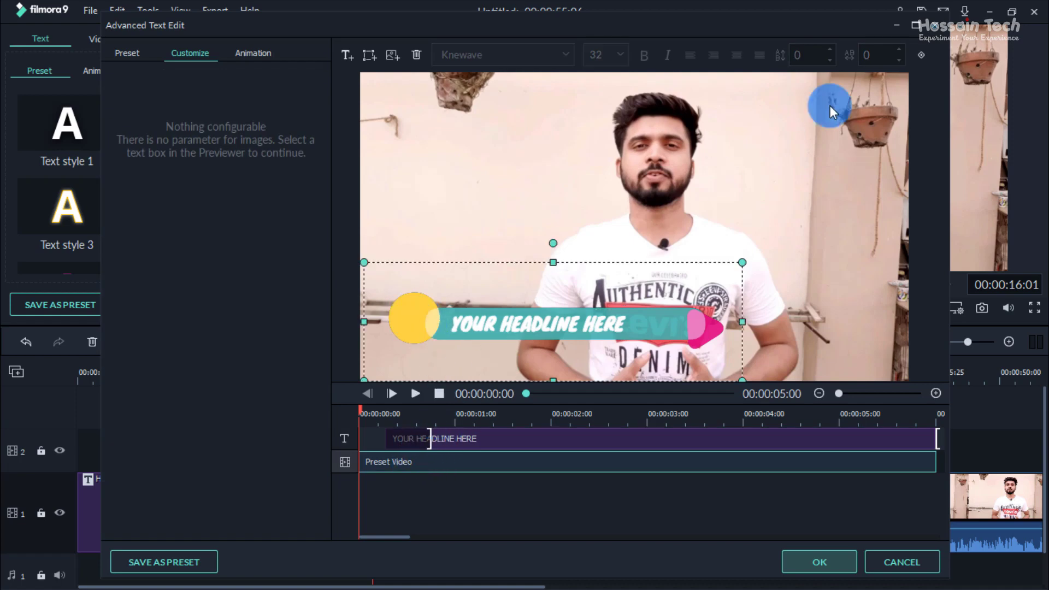
click(939, 26)
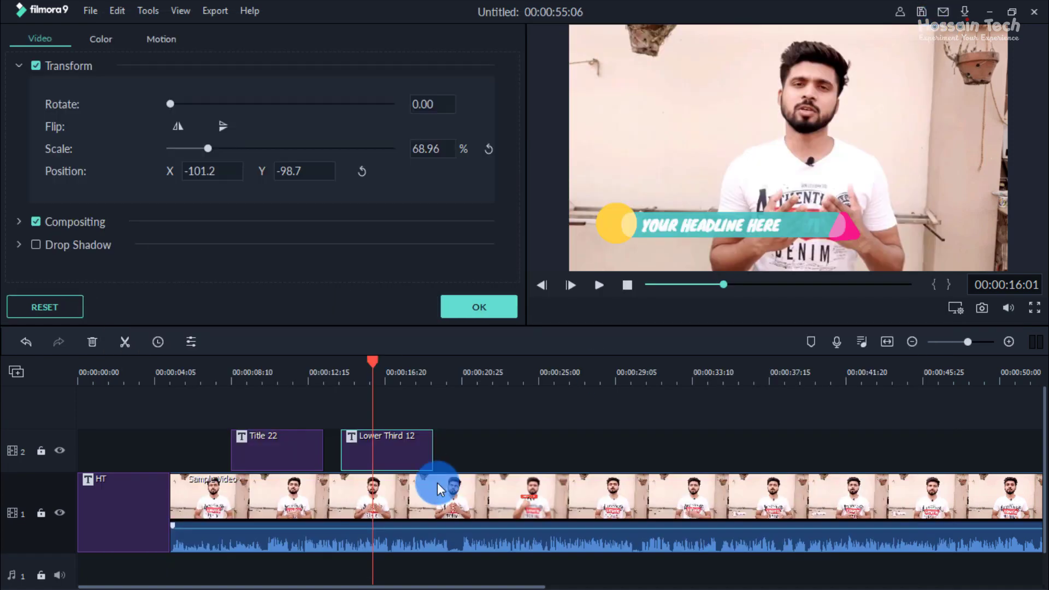
click(470, 310)
Place Subtitle 1 from the Subtitles category on the track above the sample video after Lower Third 12, undoing a drop into the video track
click(42, 135)
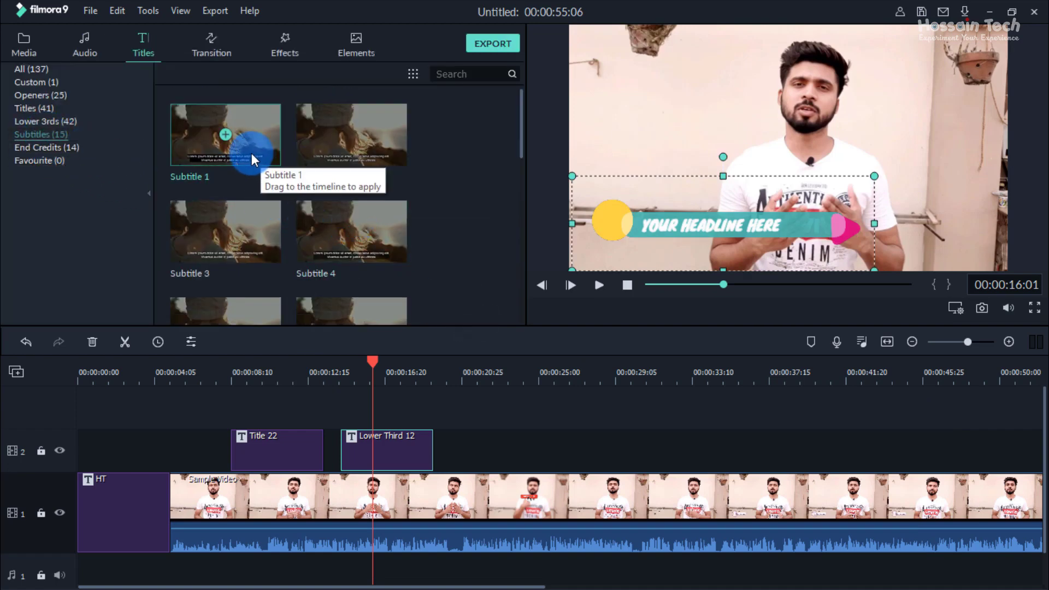
drag(251, 153, 474, 465)
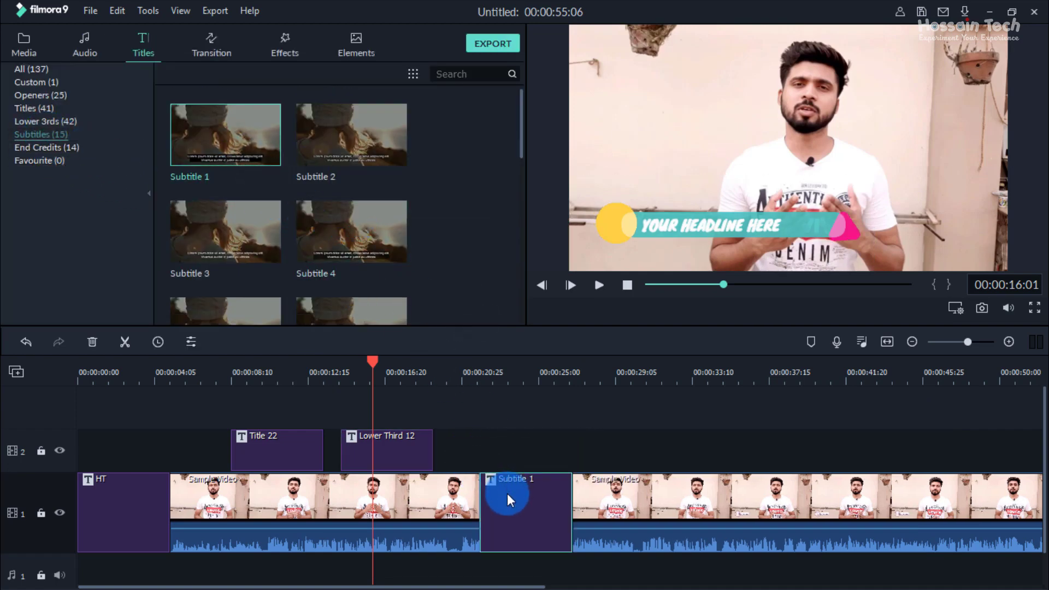
key(ctrl+z)
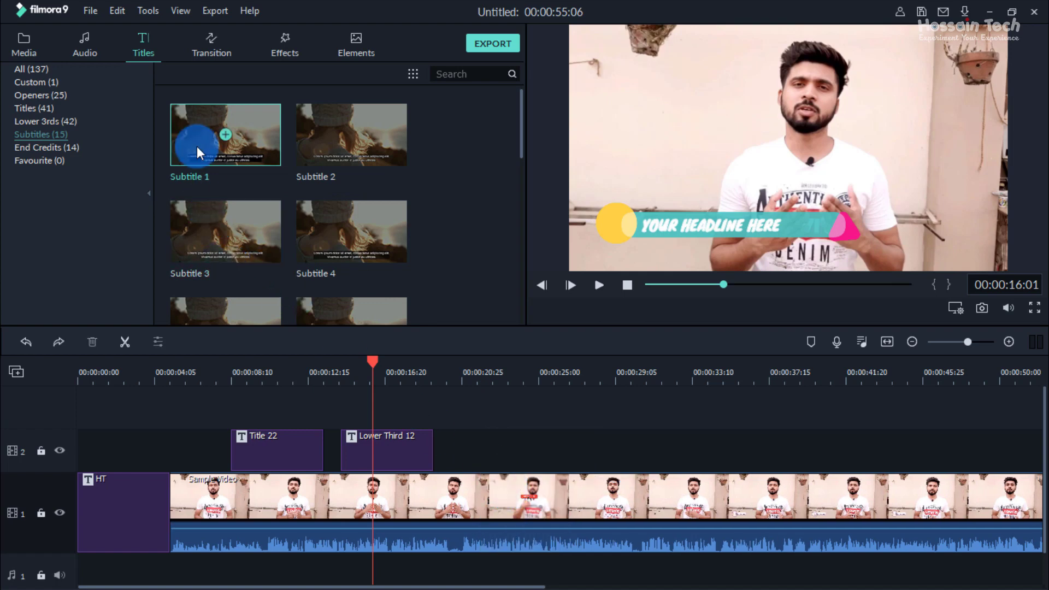
drag(199, 145, 468, 445)
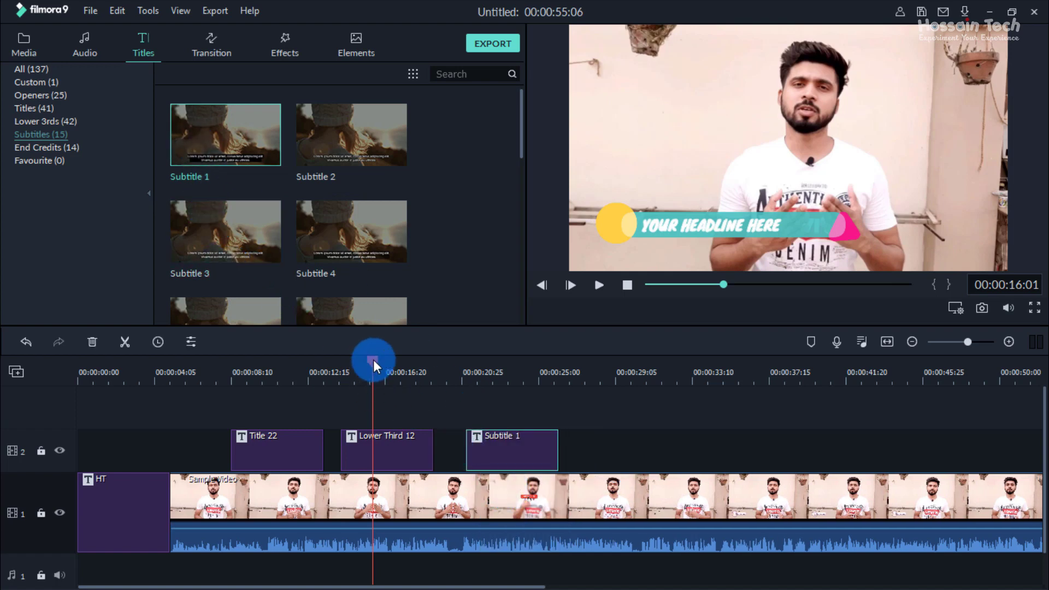
Scrub into Subtitle 1 up to 00:00:21:06 and replace its placeholder text with "tttjjtttj"
drag(372, 366, 469, 389)
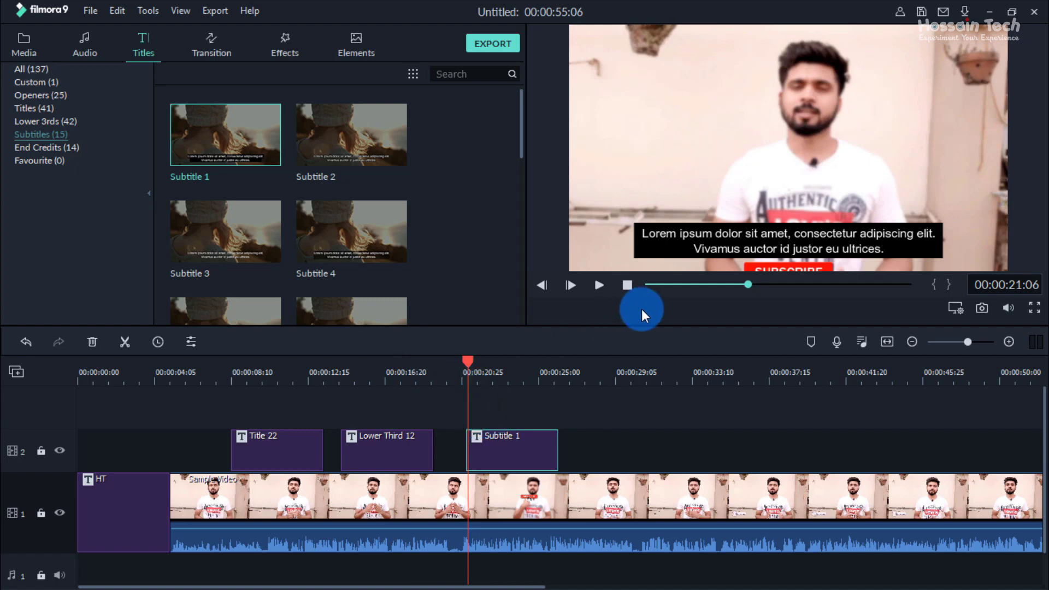
double_click(687, 233)
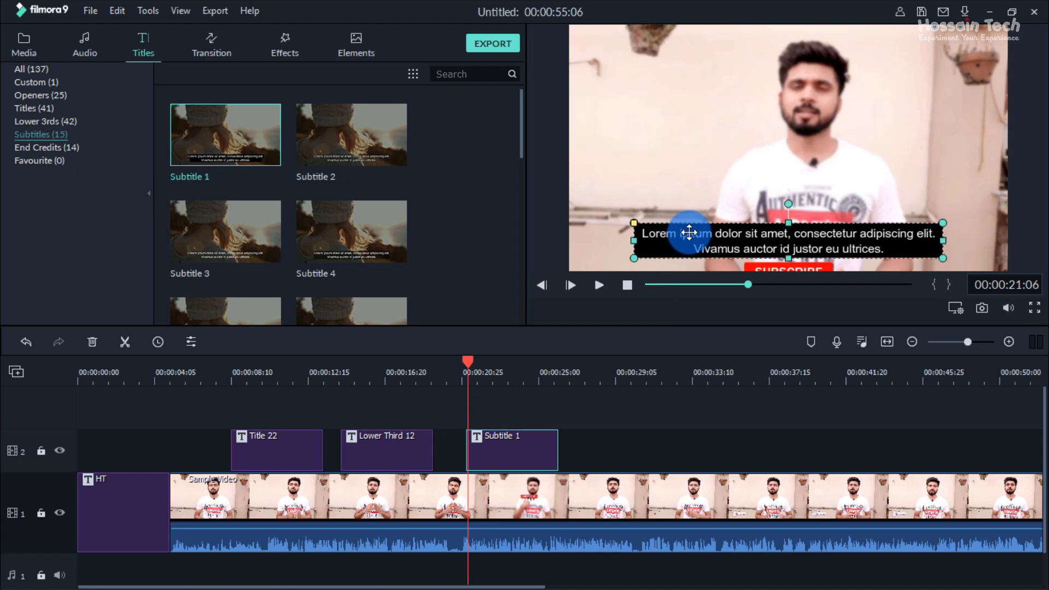
double_click(659, 233)
drag(643, 235, 897, 257)
text(ttt)
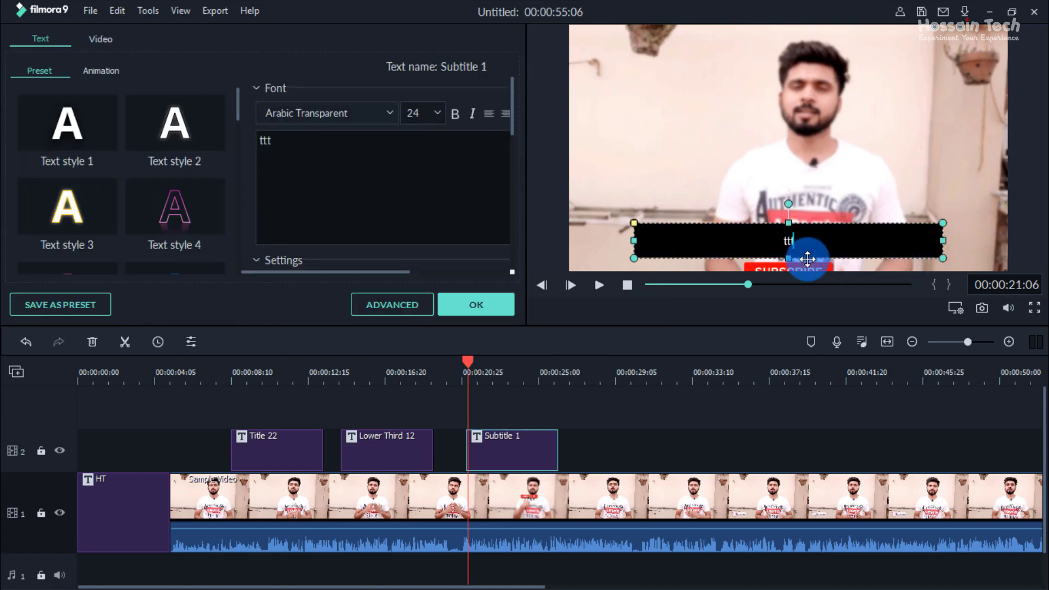
text(jjtttj)
click(495, 305)
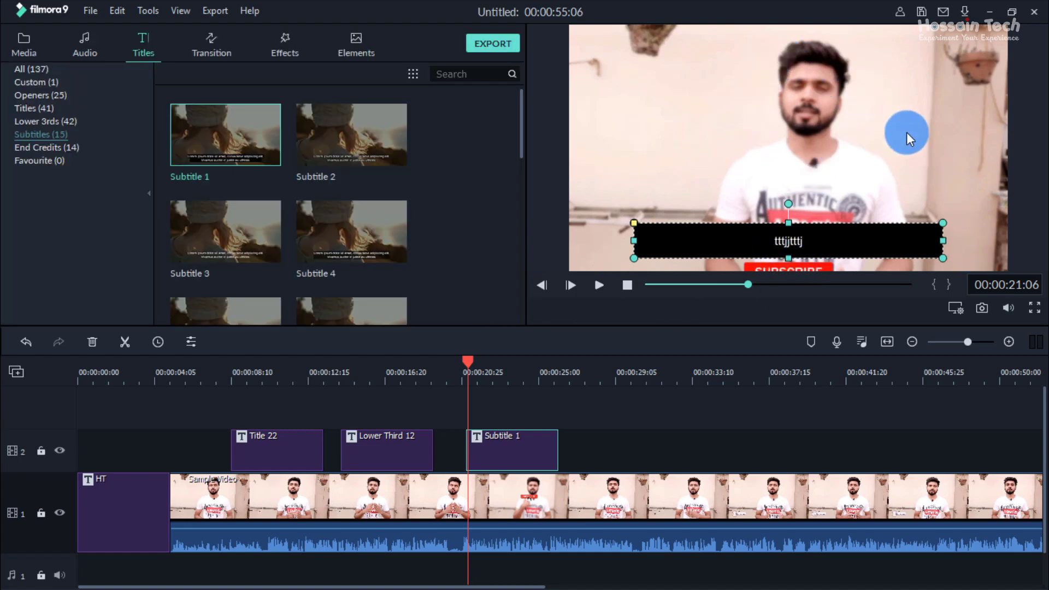
click(799, 243)
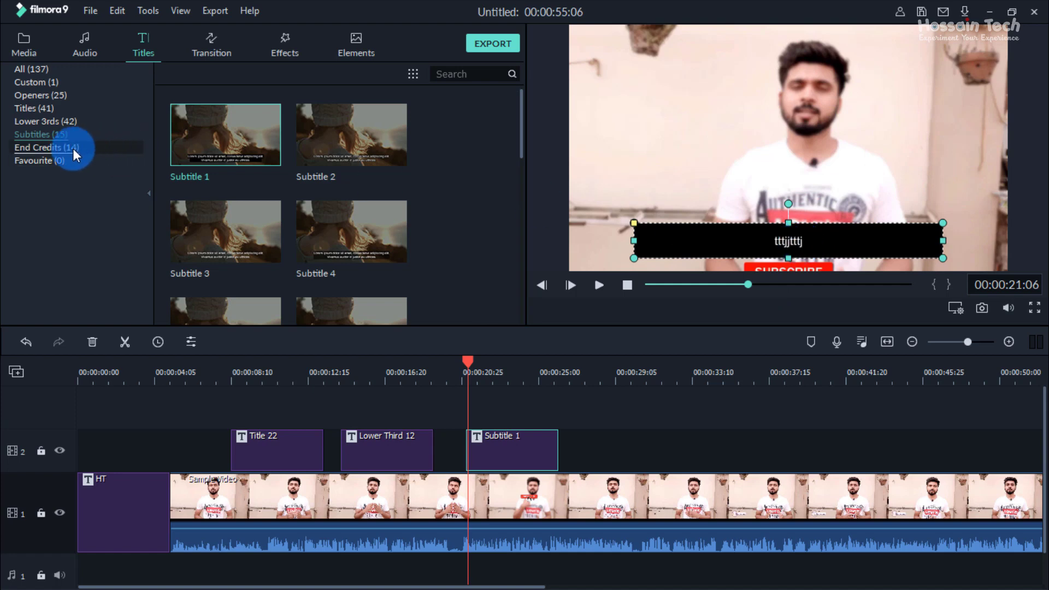
Browse the End Credits category and place Credit 1 on the video track directly after the end of the sample video
click(54, 148)
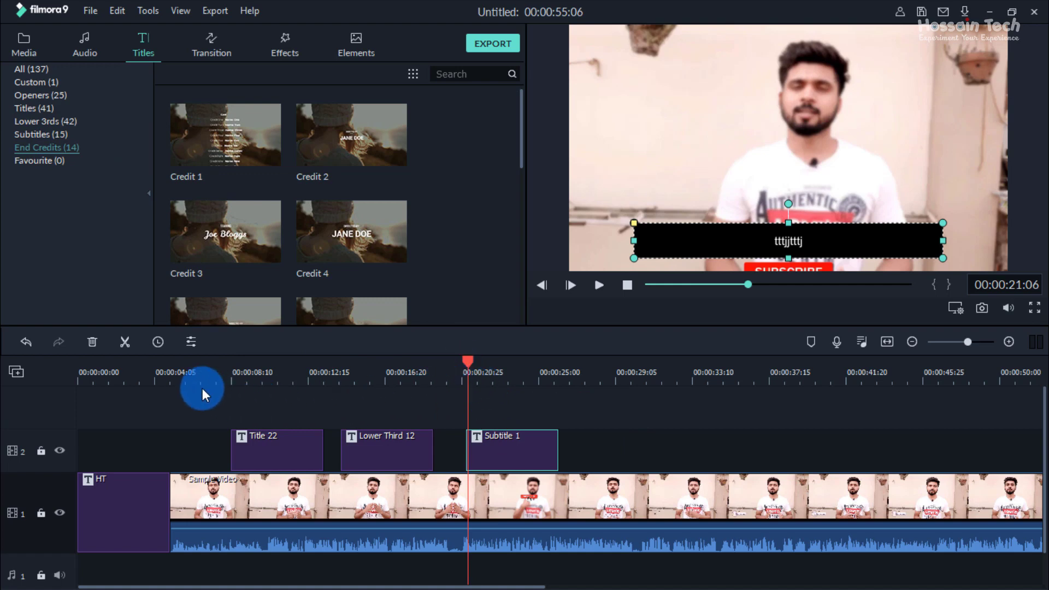
scroll(473, 375, down, 3)
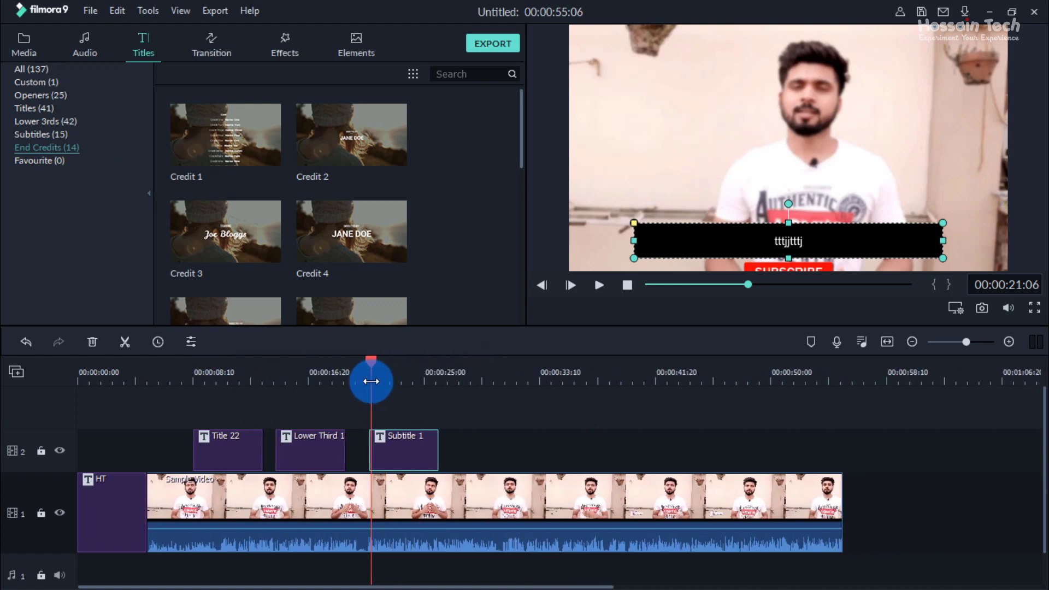
scroll(371, 381, down, 1)
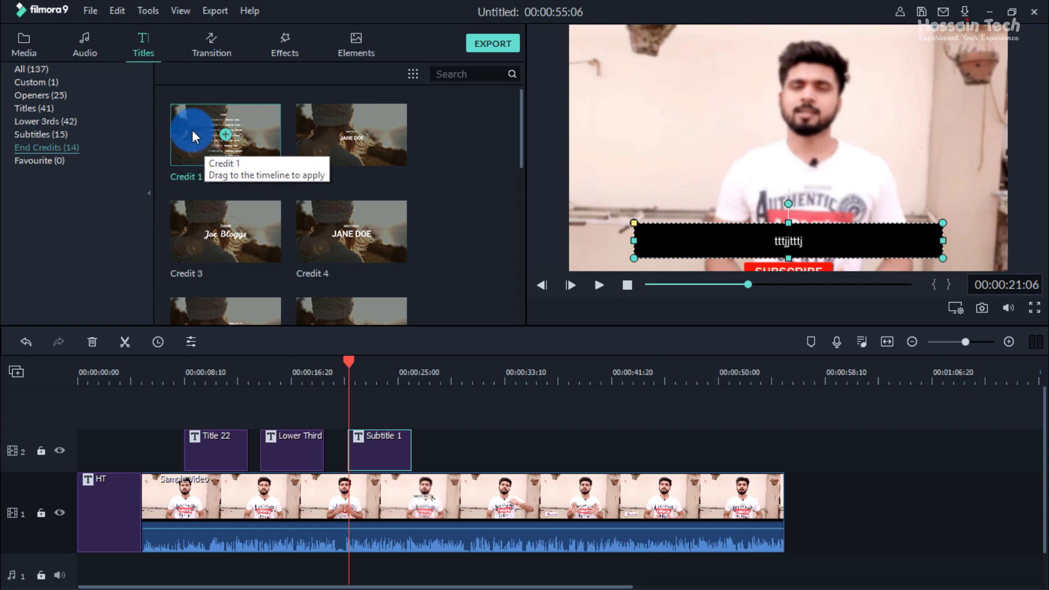
scroll(339, 263, down, 5)
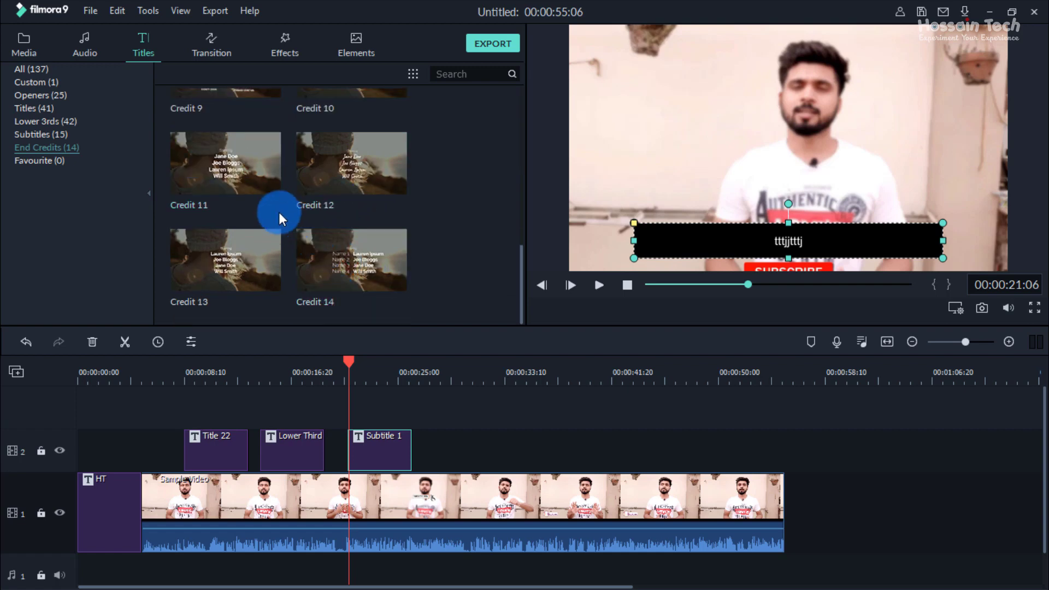
scroll(257, 274, up, 5)
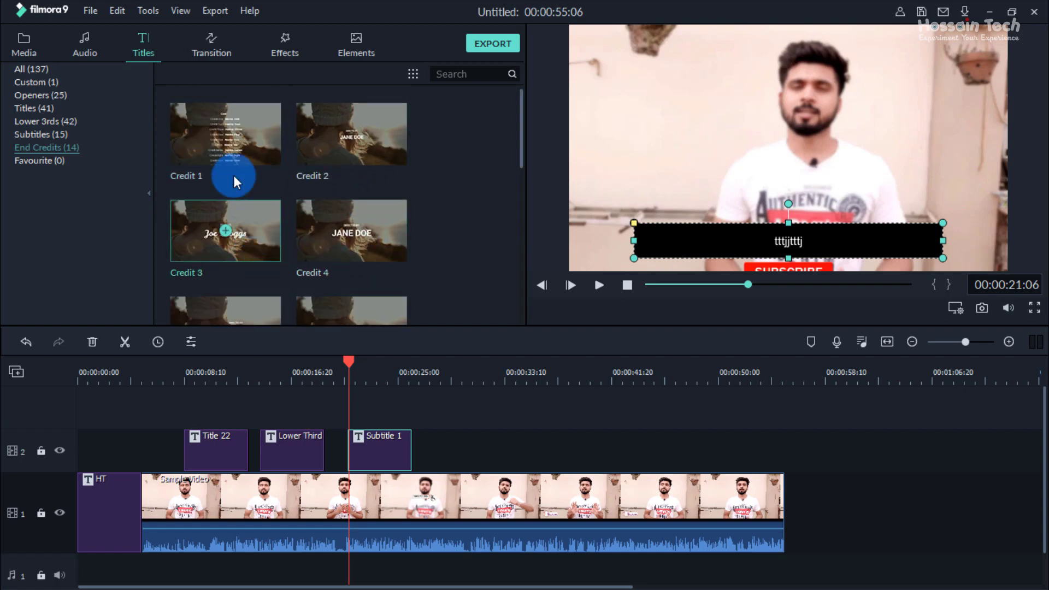
drag(210, 147, 788, 510)
Play into Credit 1 up to 00:00:58:11 and change the "Name Eight" entry to "Hossain Tech"
drag(351, 365, 788, 434)
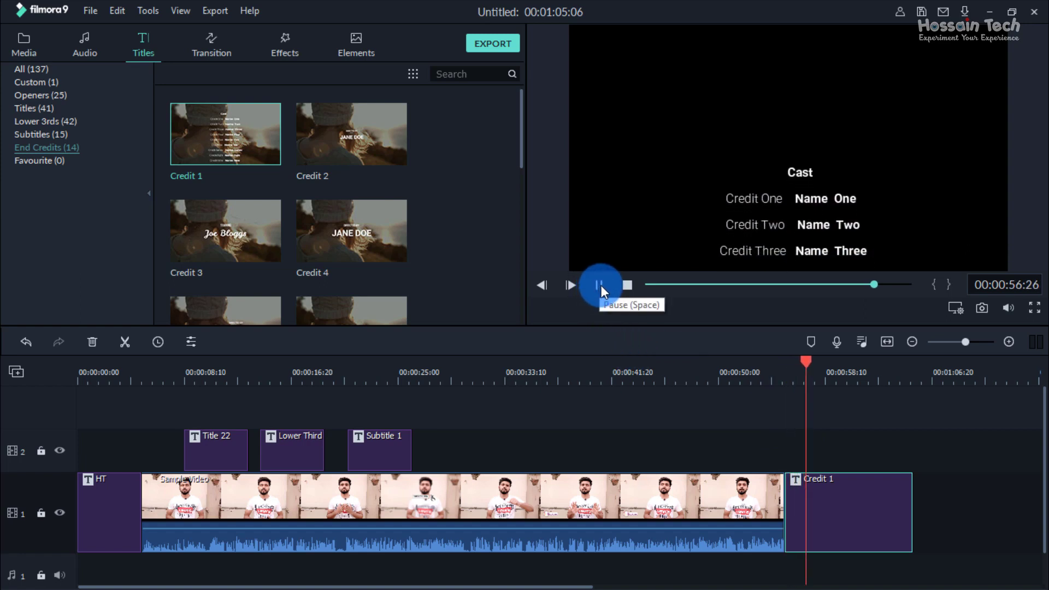
click(600, 286)
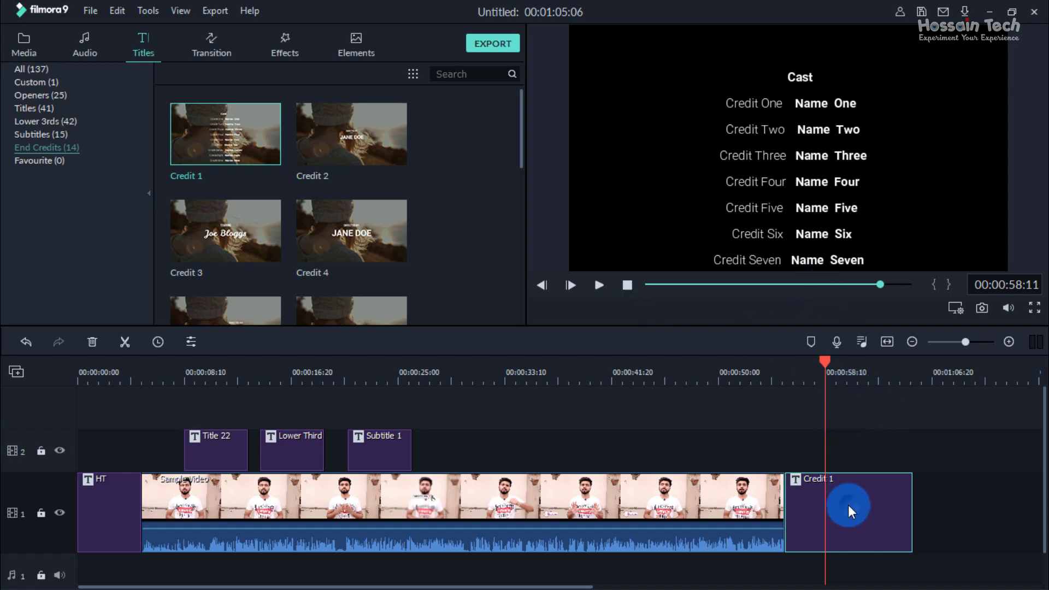
click(807, 177)
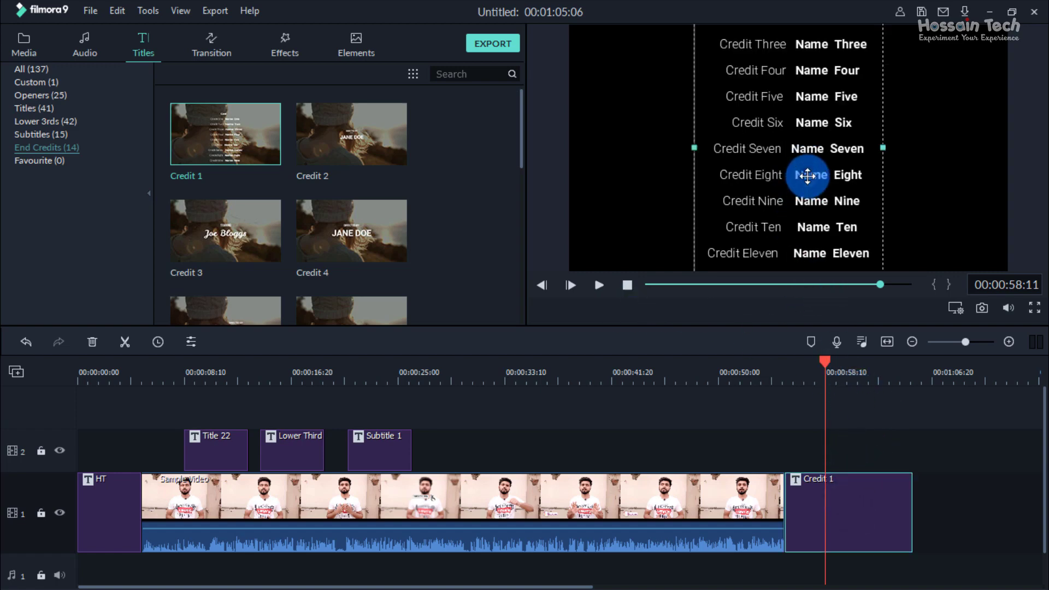
double_click(808, 176)
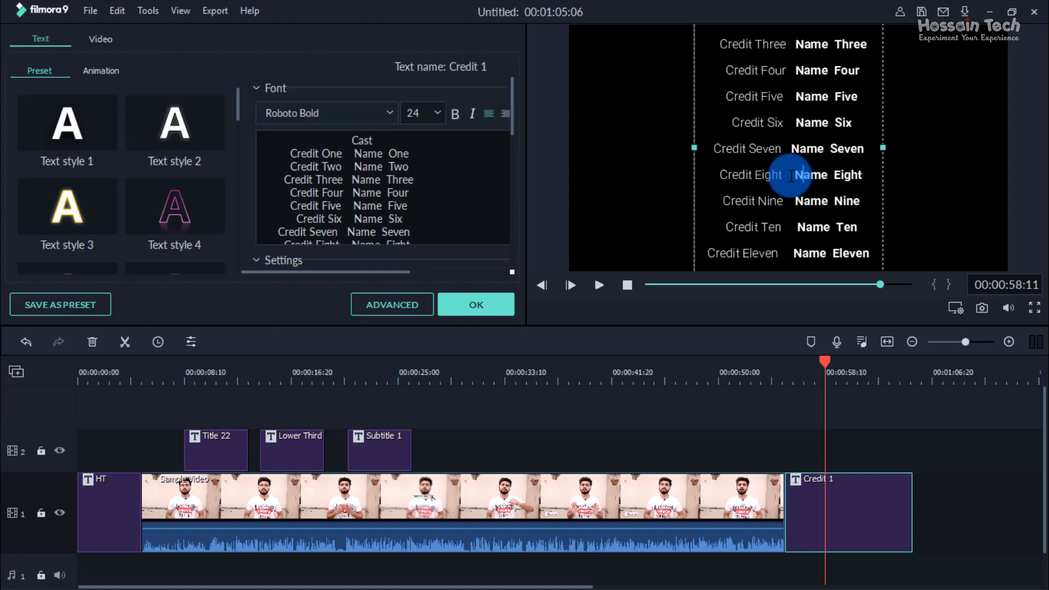
drag(794, 172, 865, 175)
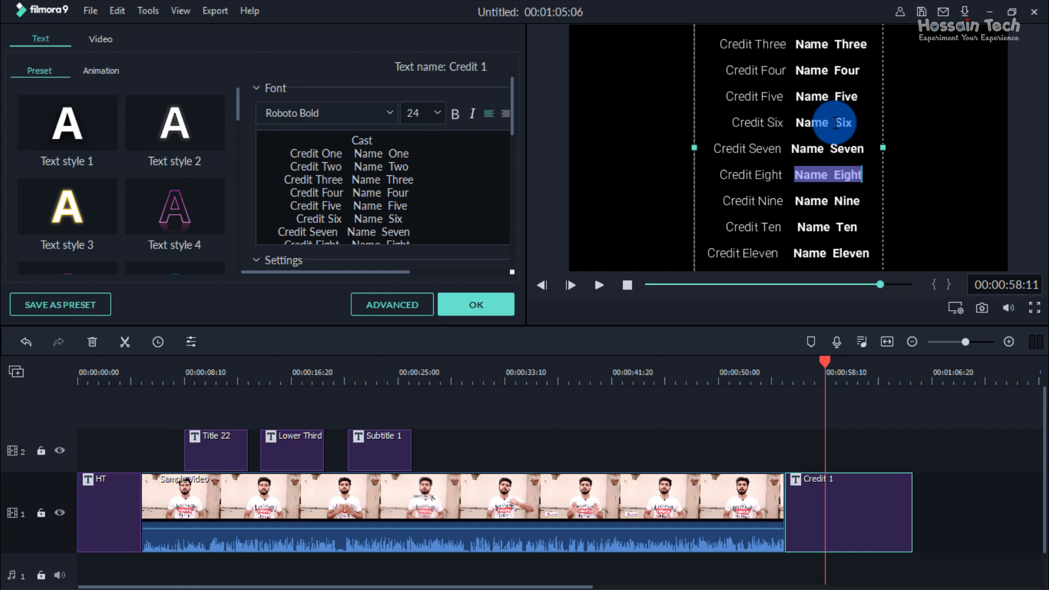
text(Hossai)
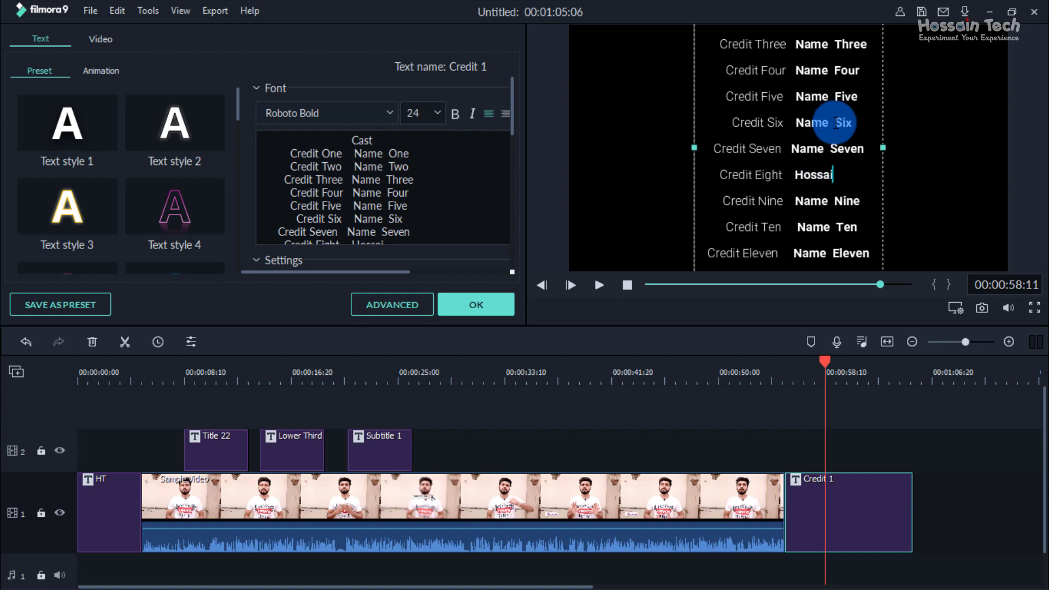
text(n Tech)
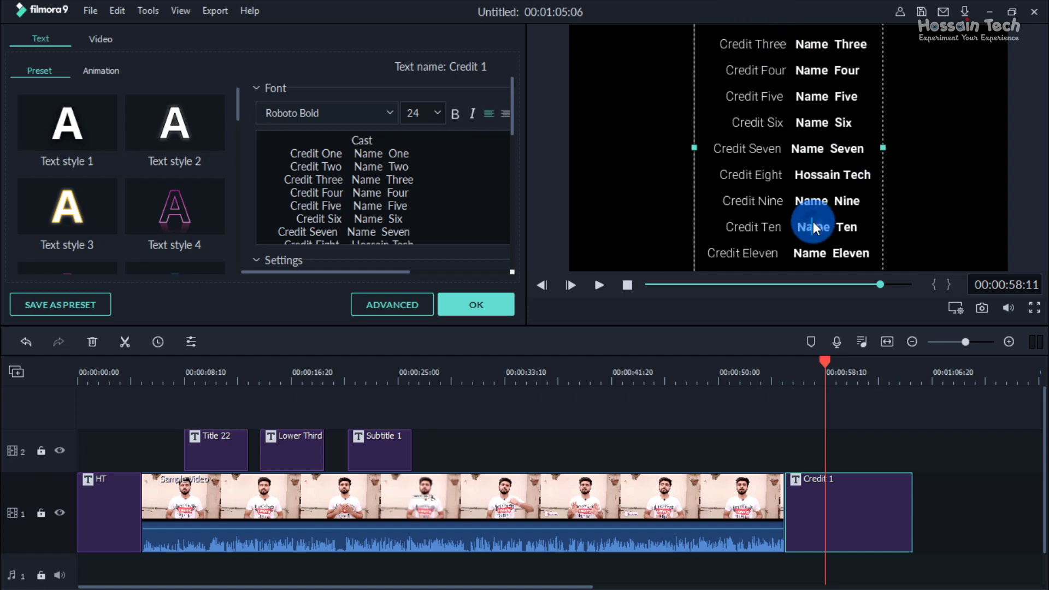
Finish editing the Credit 1 text and move the playhead back to 00:00:55:29 near the start of the credits
click(871, 451)
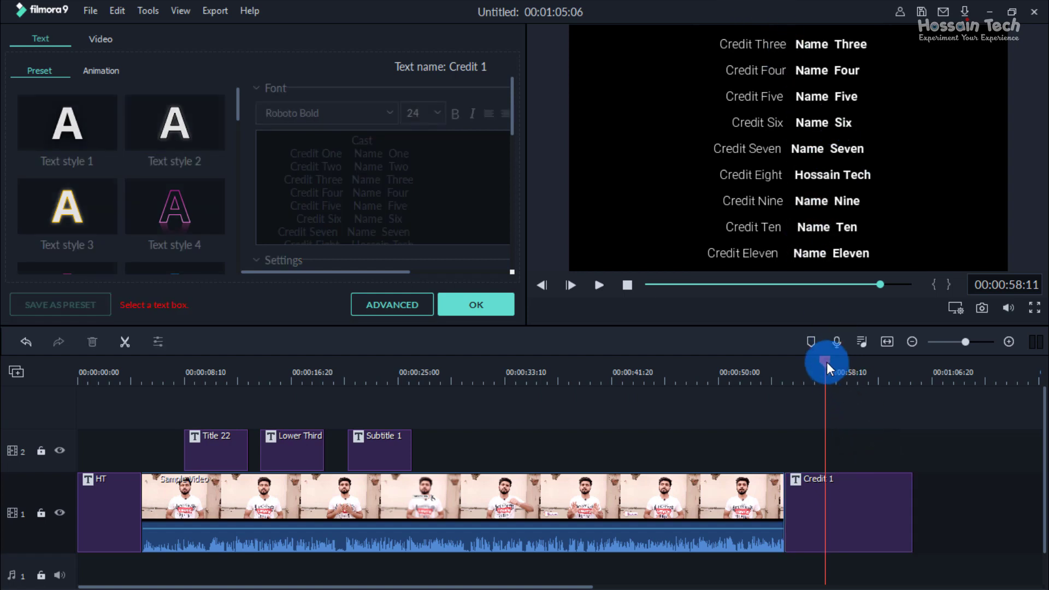
drag(826, 362, 794, 363)
click(476, 305)
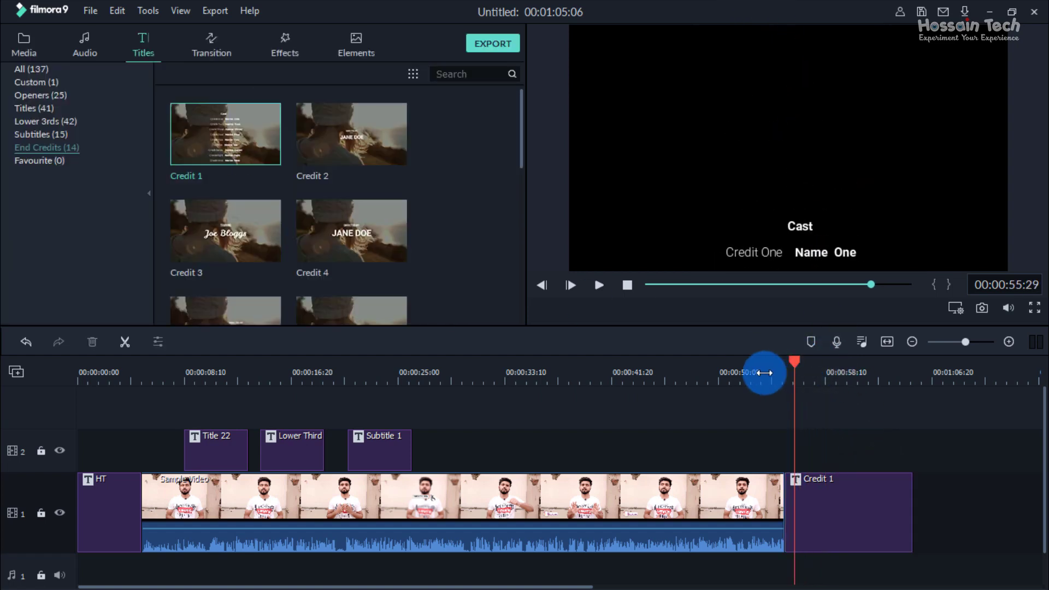